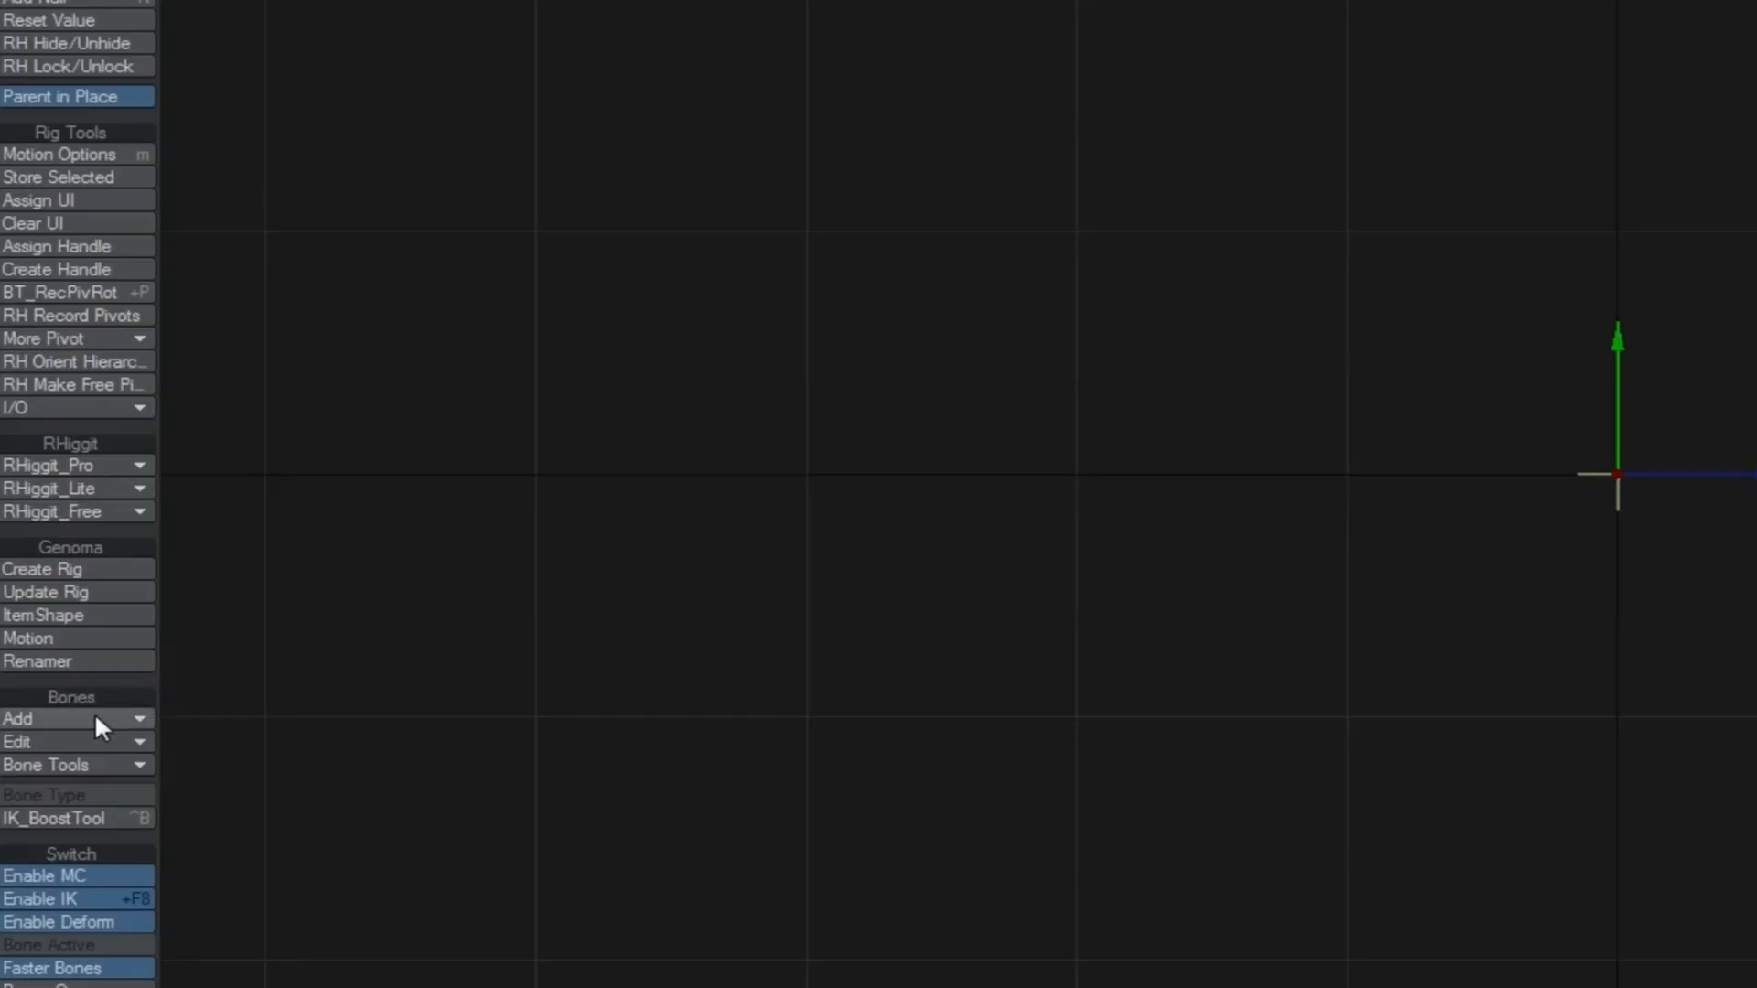
Add a bone to the null and extend it with one child bone, keeping the default names.
{"action": "left_click", "coordinate": [95, 718]}
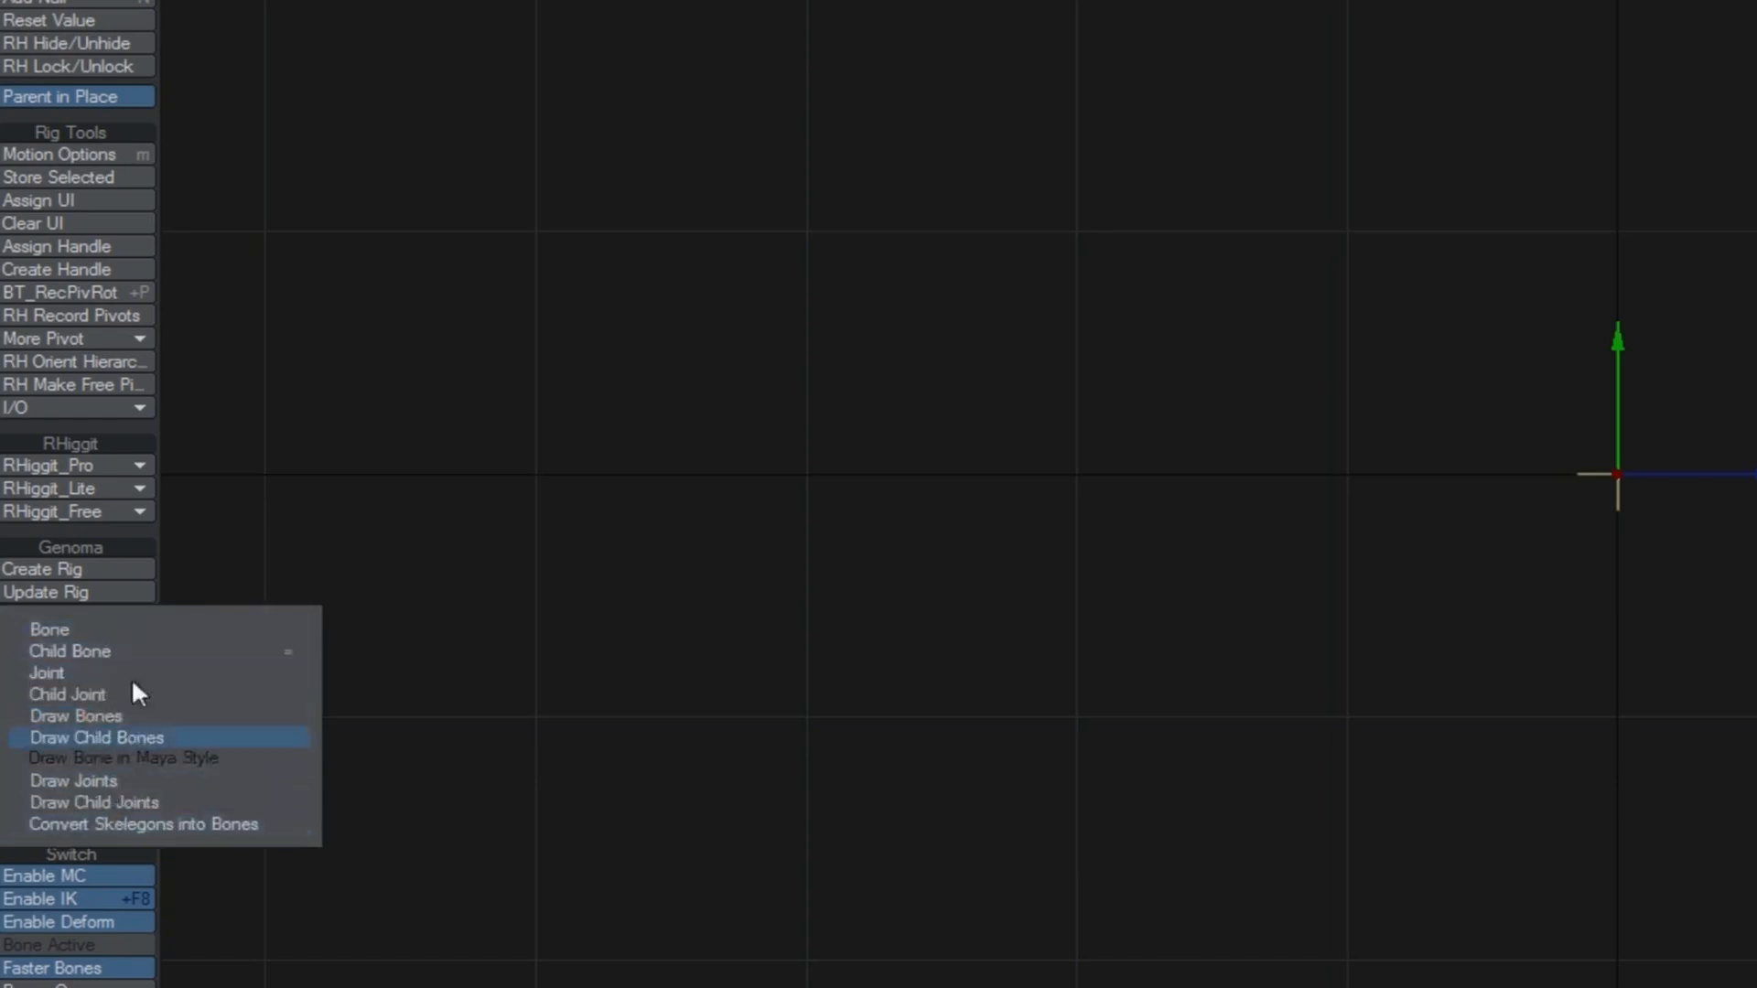
{"action": "left_click", "coordinate": [144, 630]}
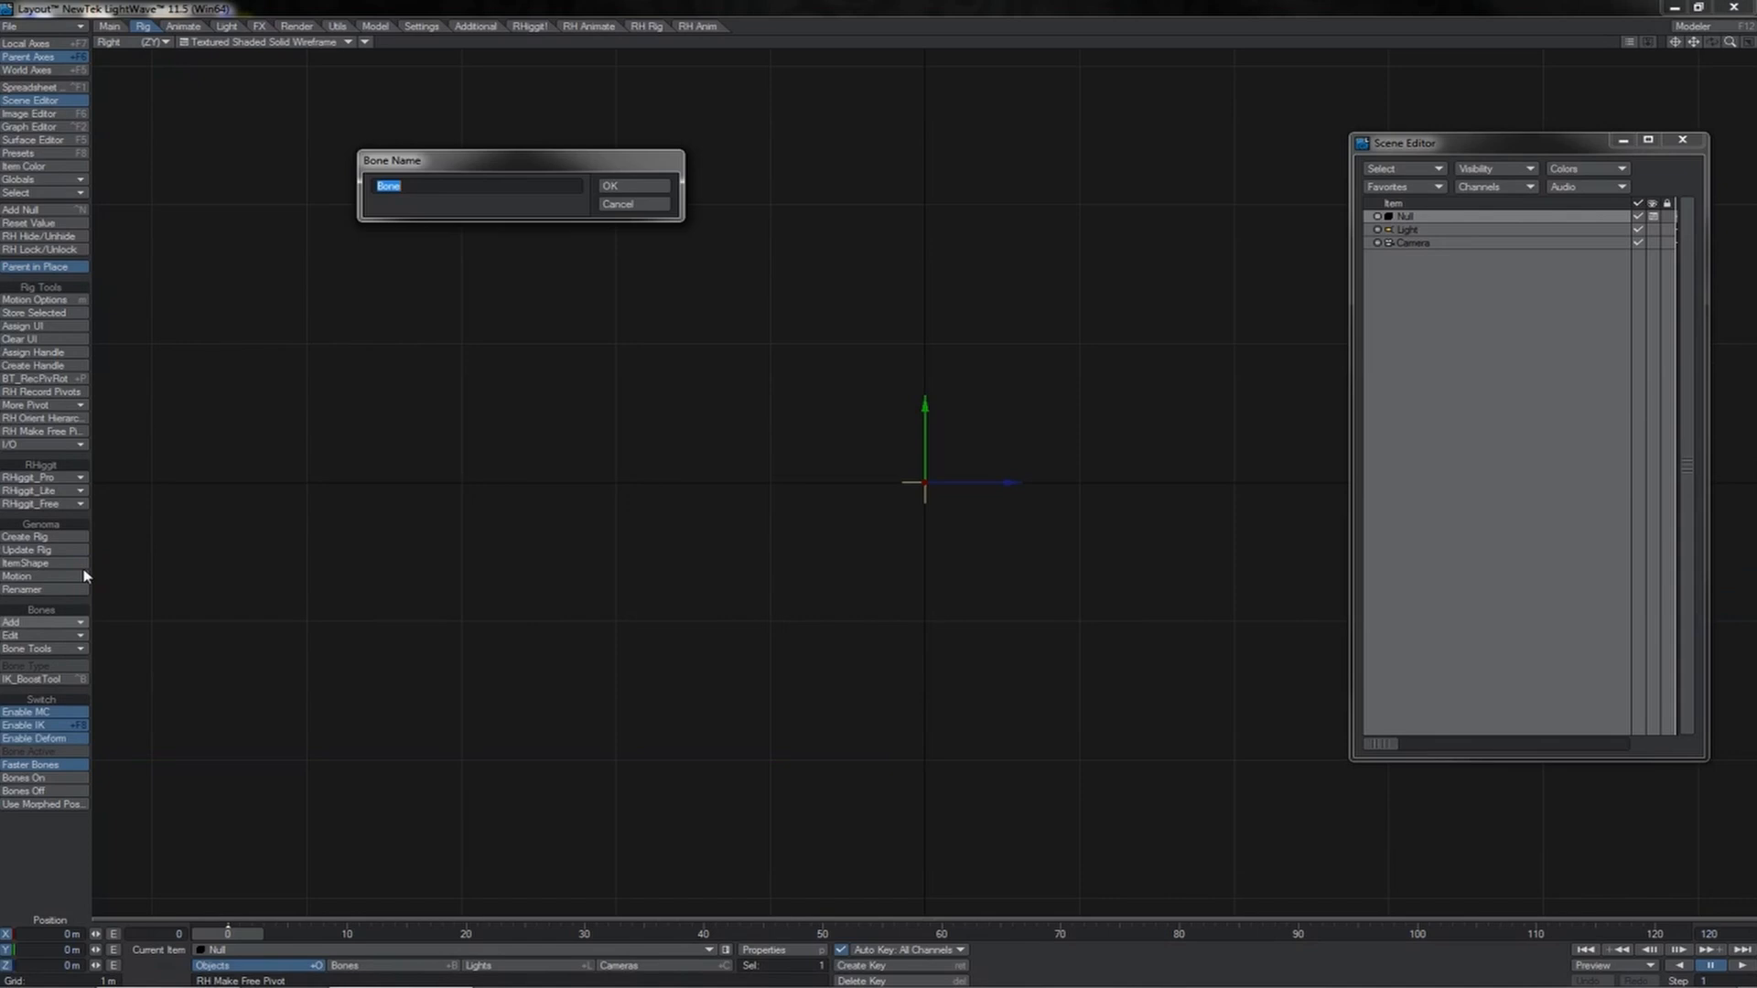
{"action": "key", "text": "Return"}
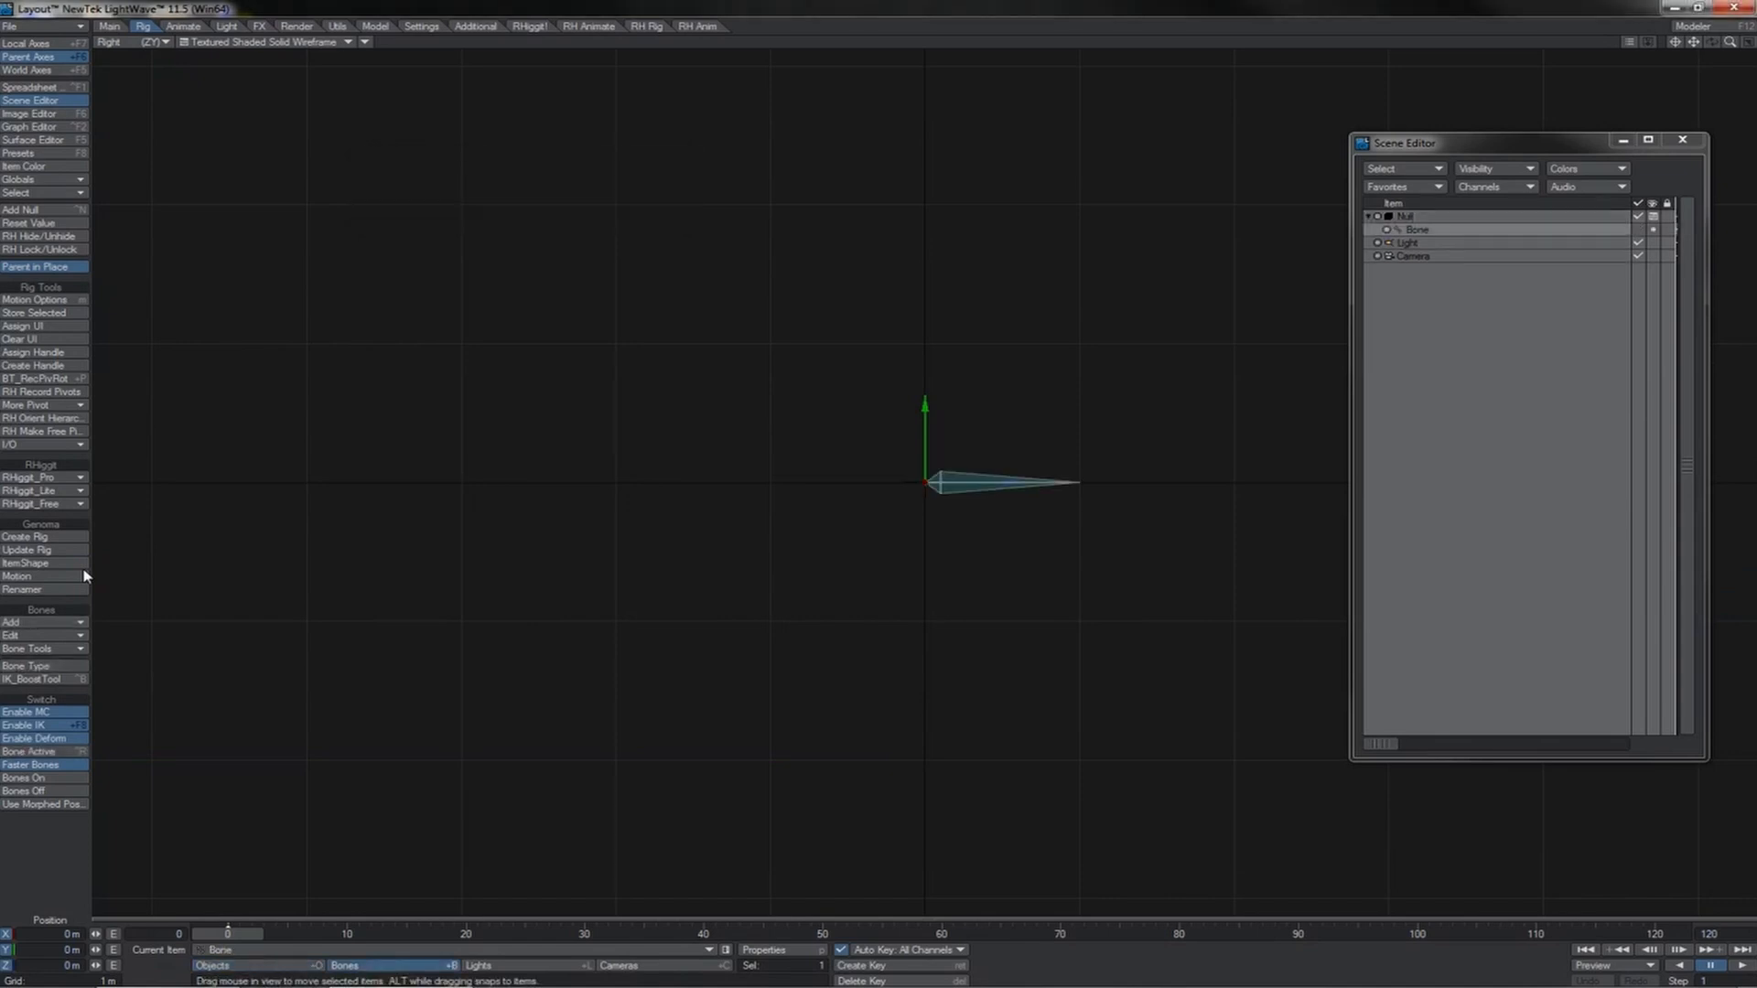
{"action": "key", "text": "equal"}
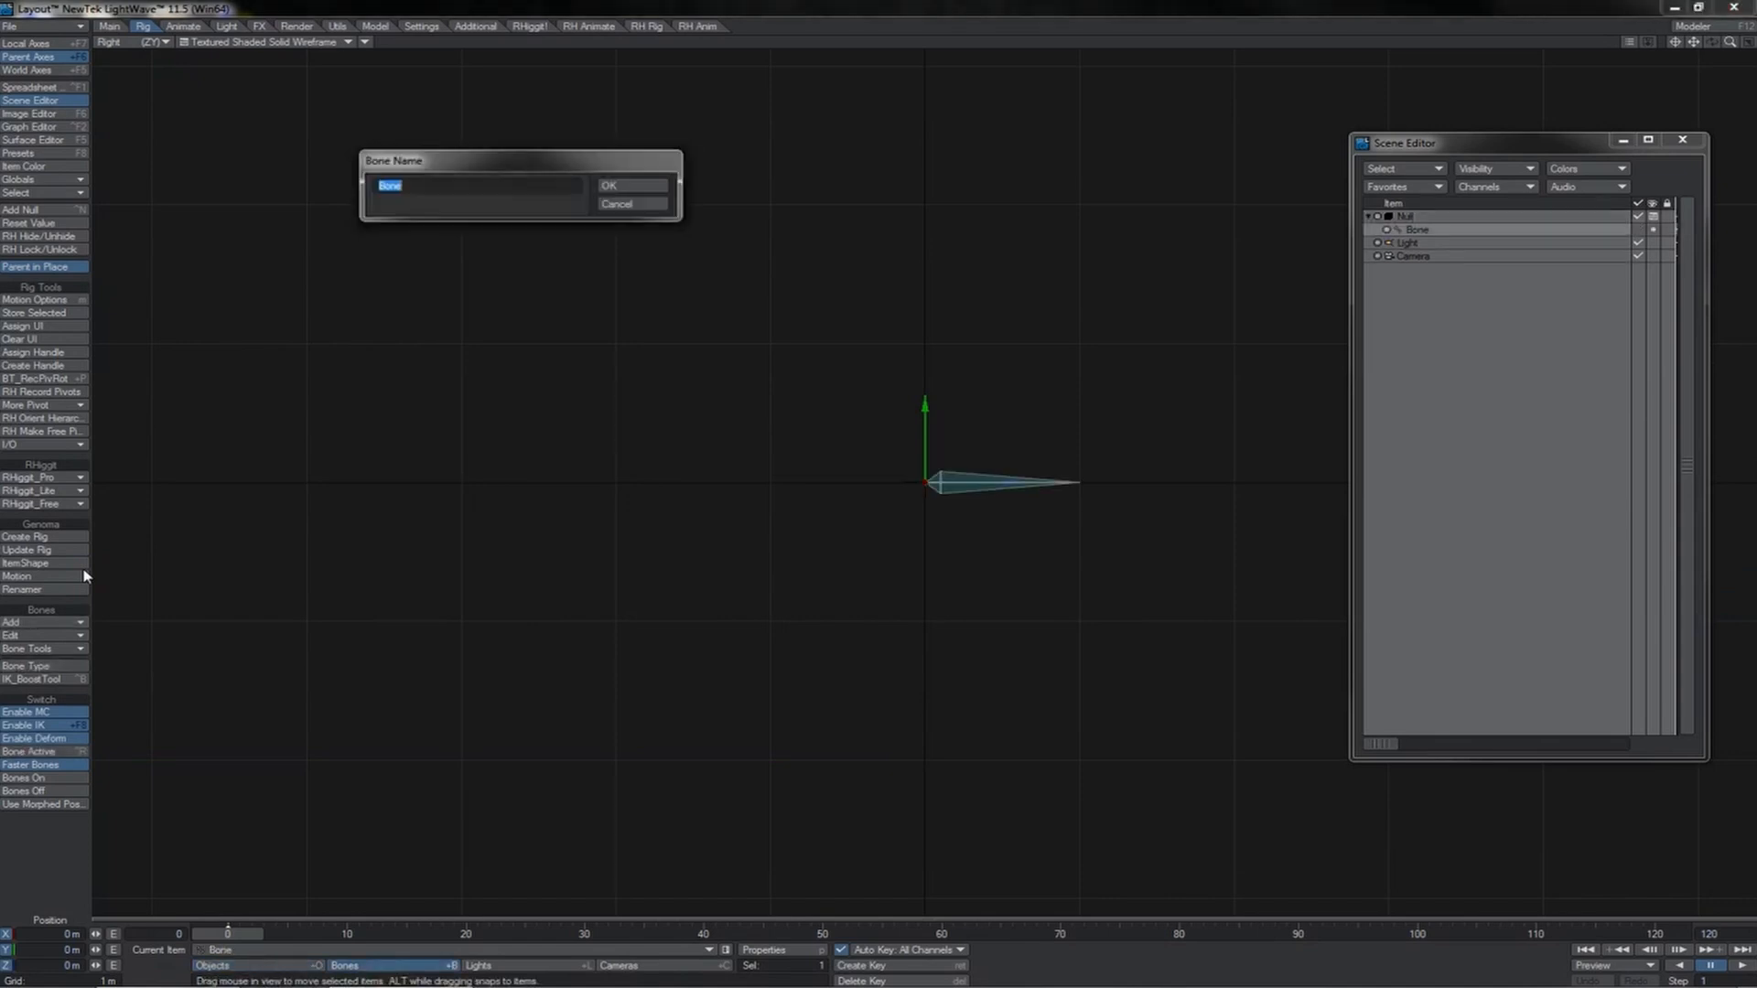
{"action": "key", "text": "Return"}
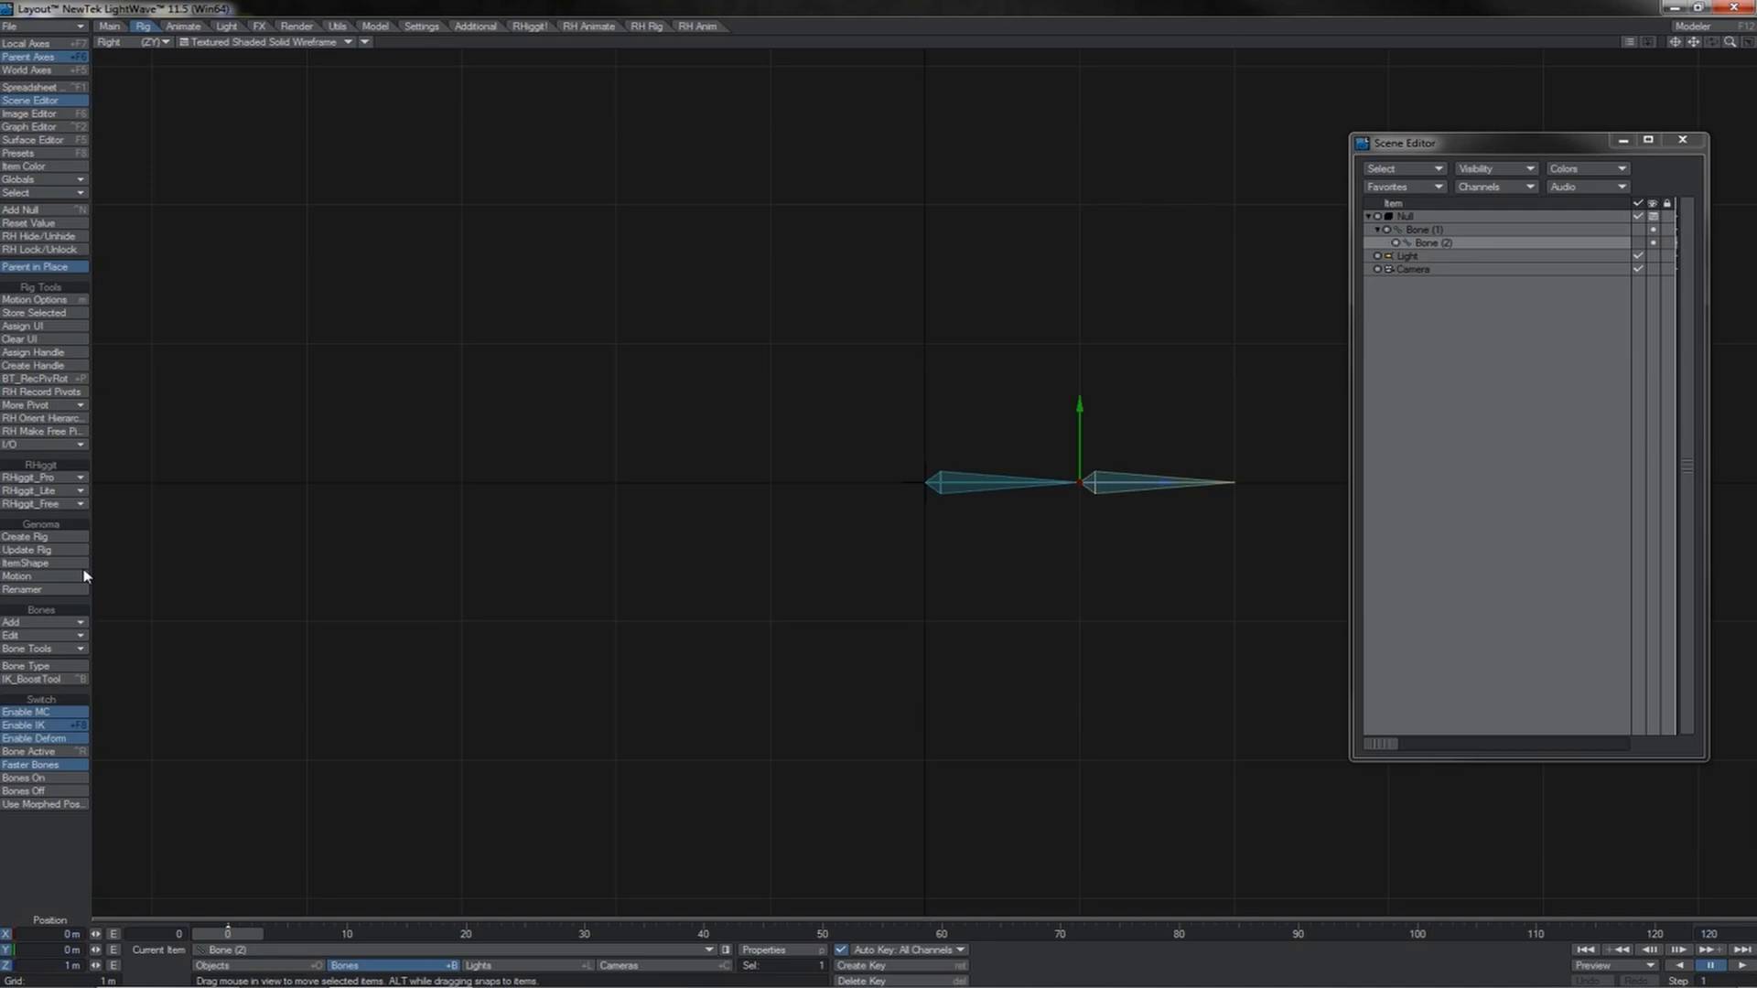
Add a joint to the null, raise it about 575 mm in Y, and give it a child joint, keeping the default names.
{"action": "left_click", "coordinate": [85, 622]}
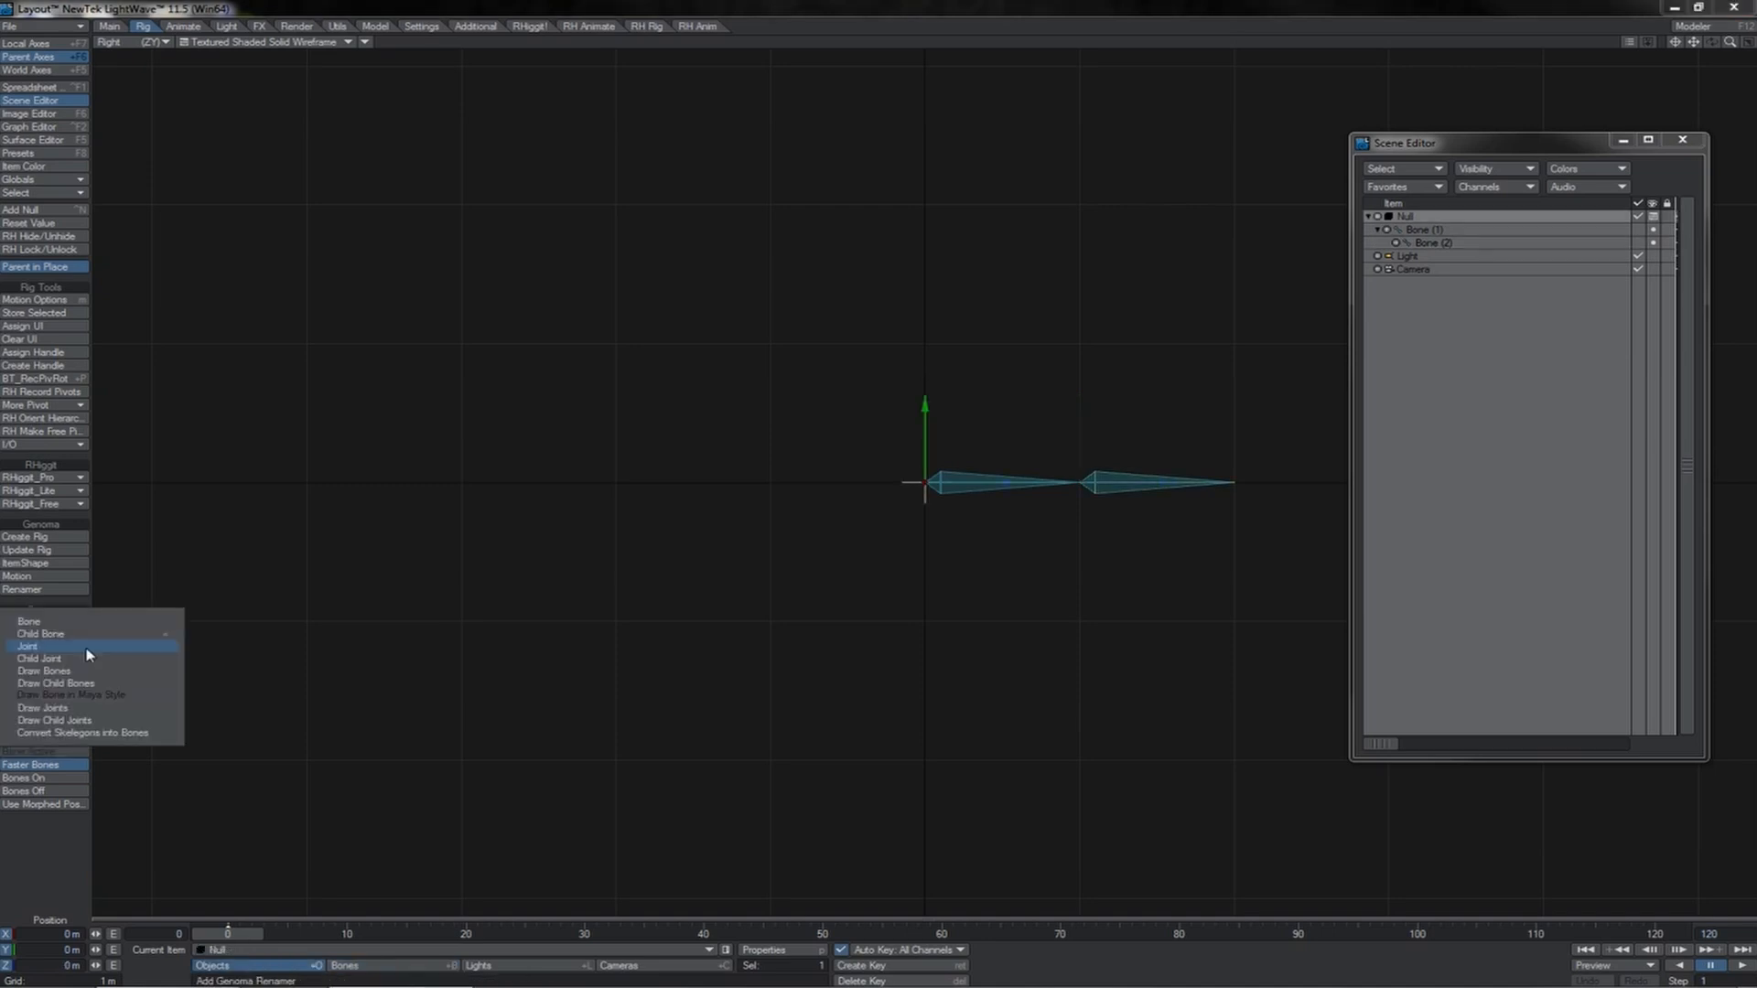
{"action": "left_click", "coordinate": [86, 648]}
{"action": "left_click", "coordinate": [622, 188]}
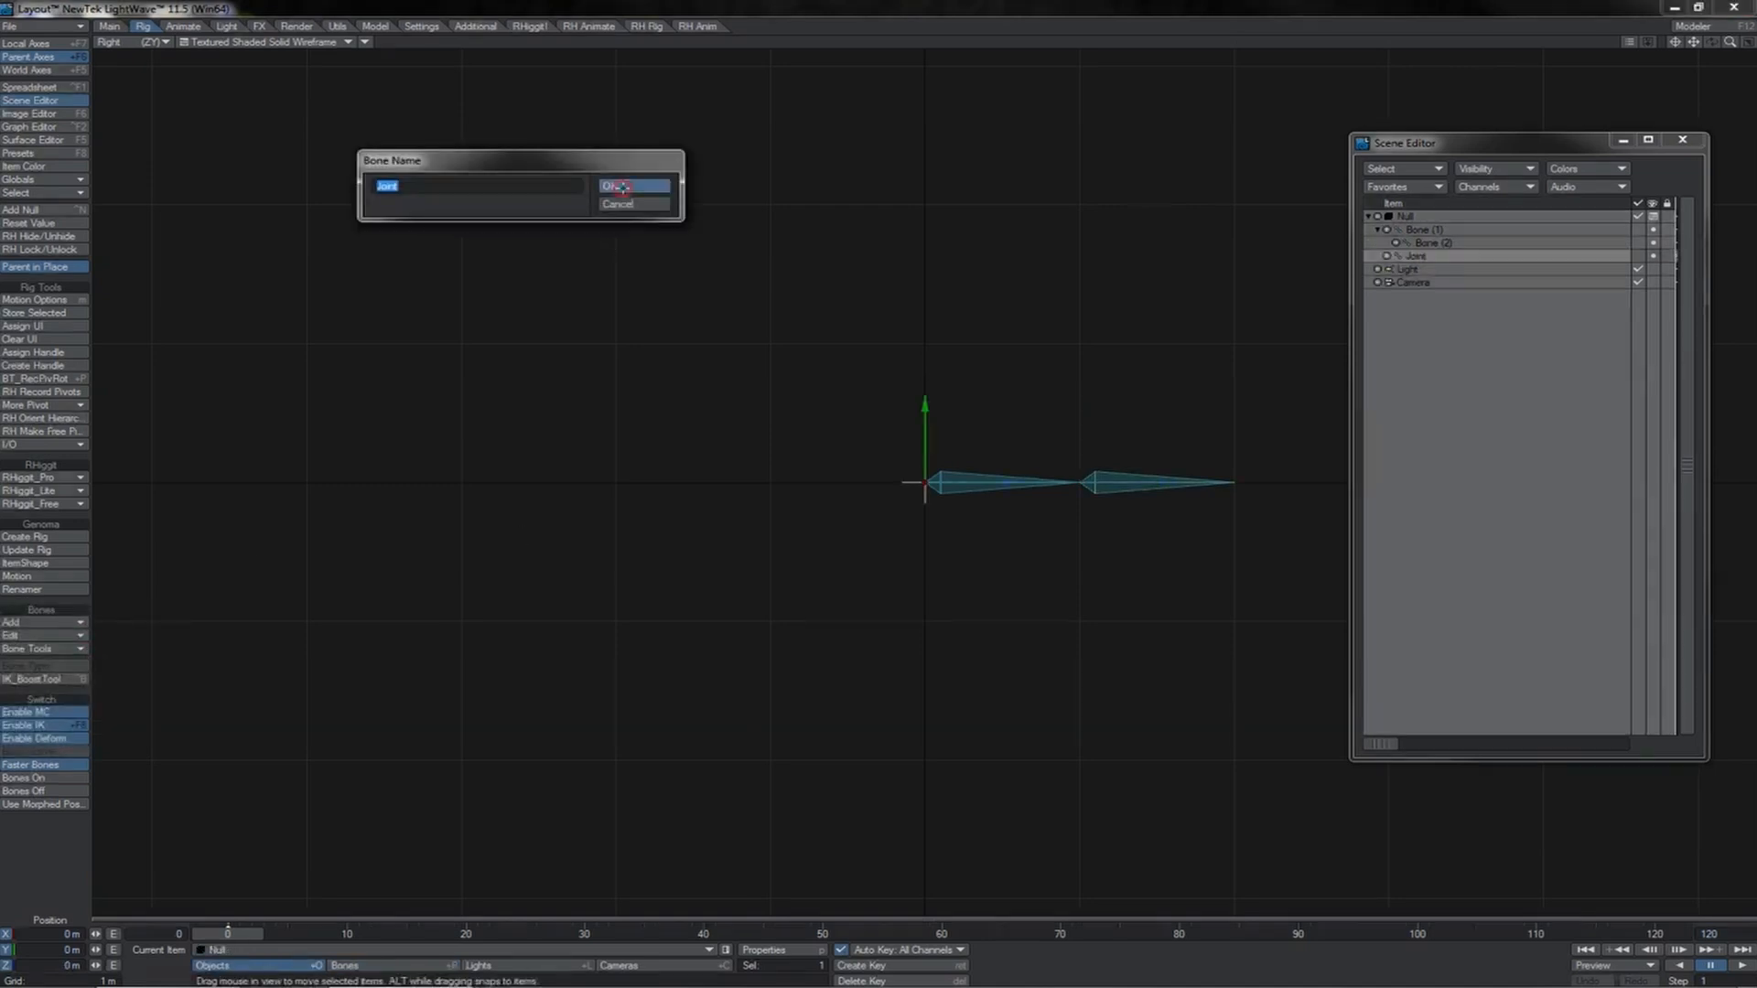
{"action": "left_click", "coordinate": [70, 628]}
{"action": "left_click", "coordinate": [67, 641]}
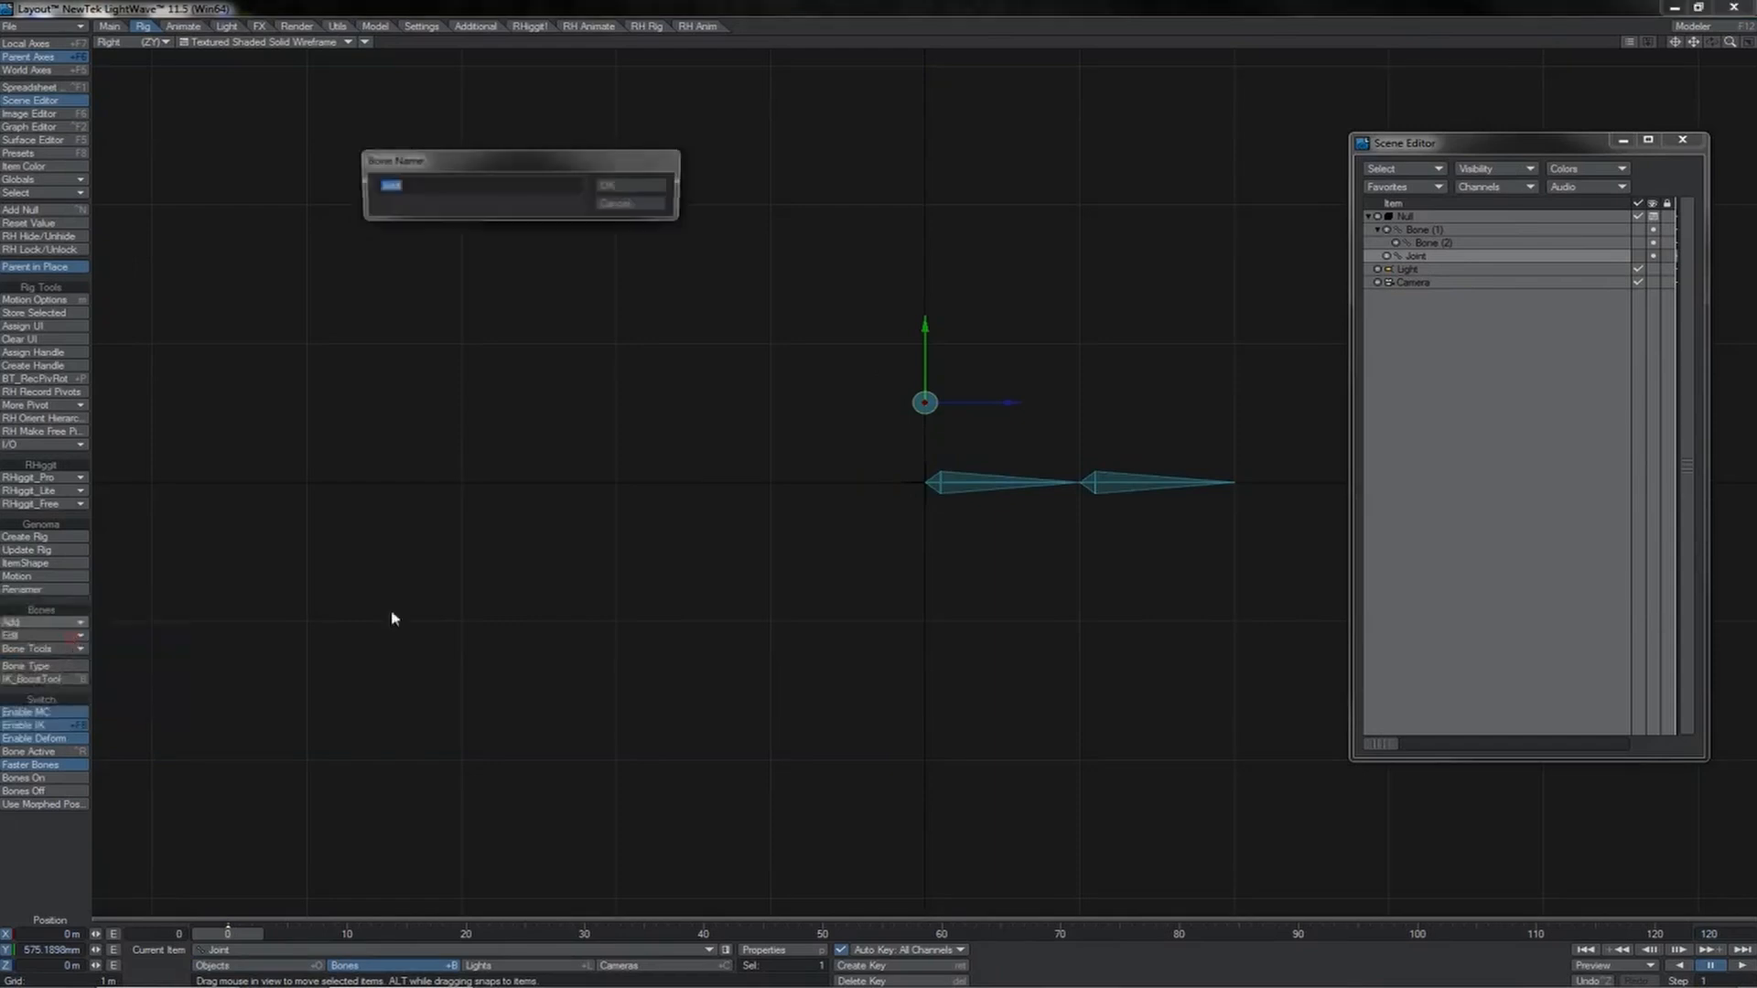
{"action": "left_click", "coordinate": [645, 184]}
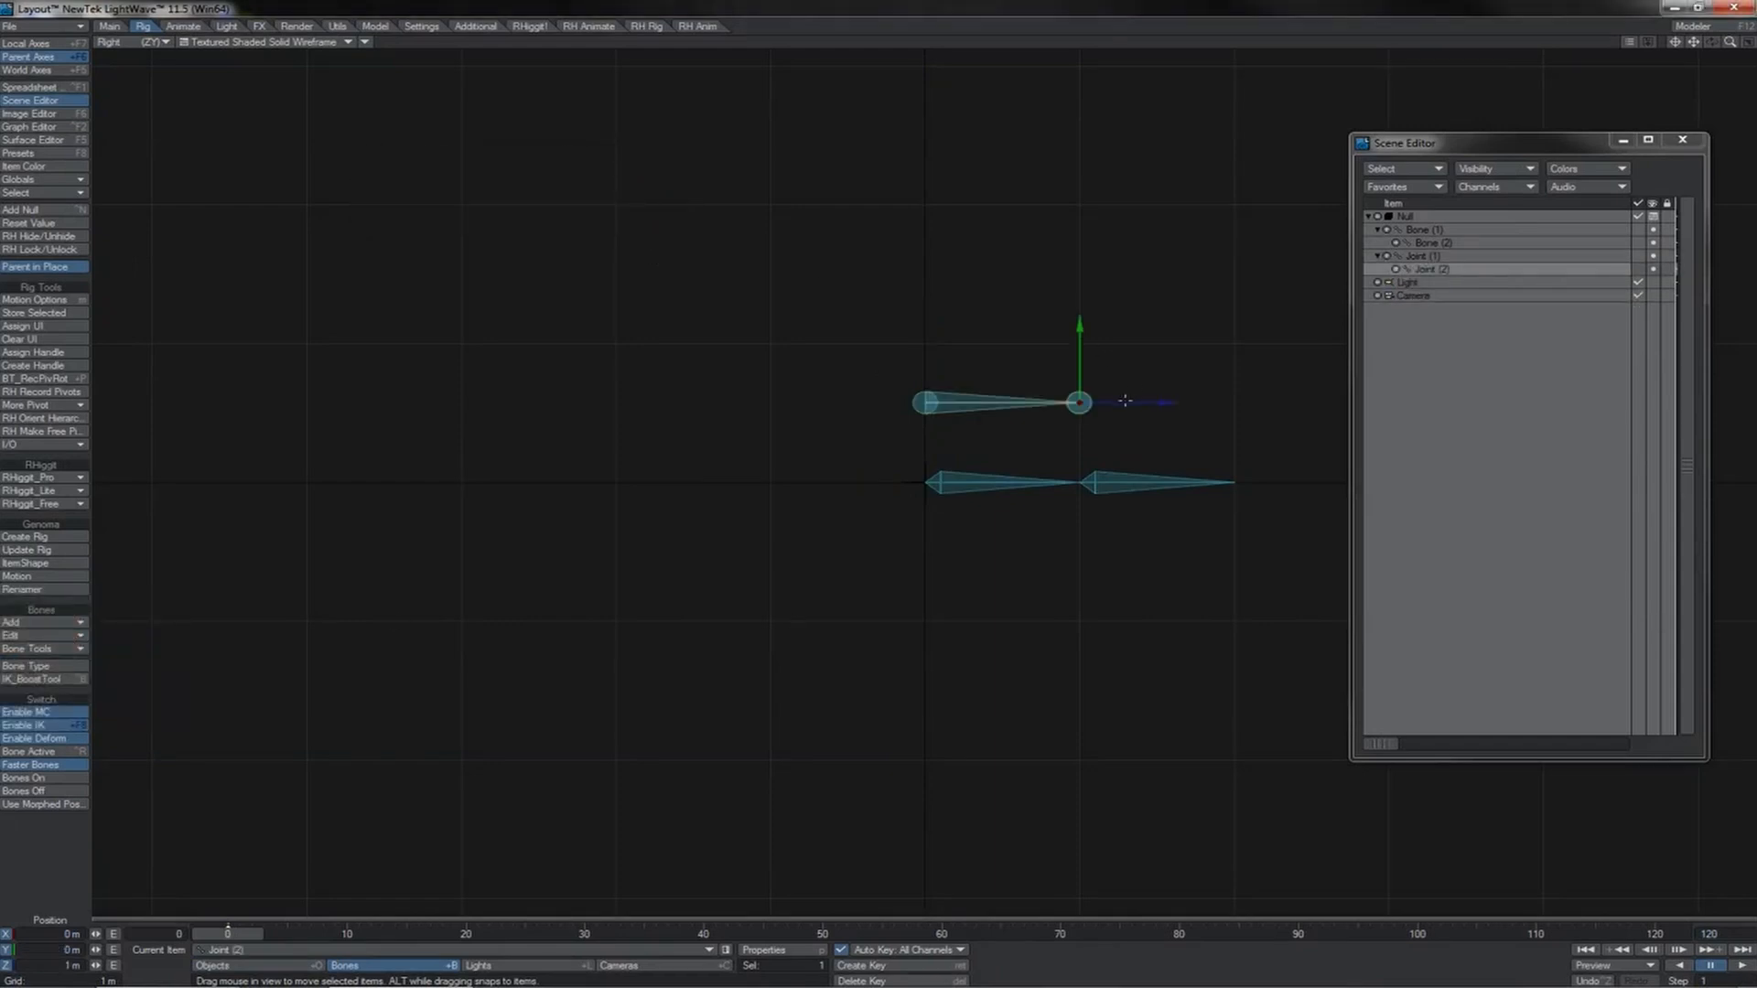
Draw four separate bones around the origin in the Right view, each parented directly to the null, using Draw Bones.
{"action": "left_click", "coordinate": [77, 621]}
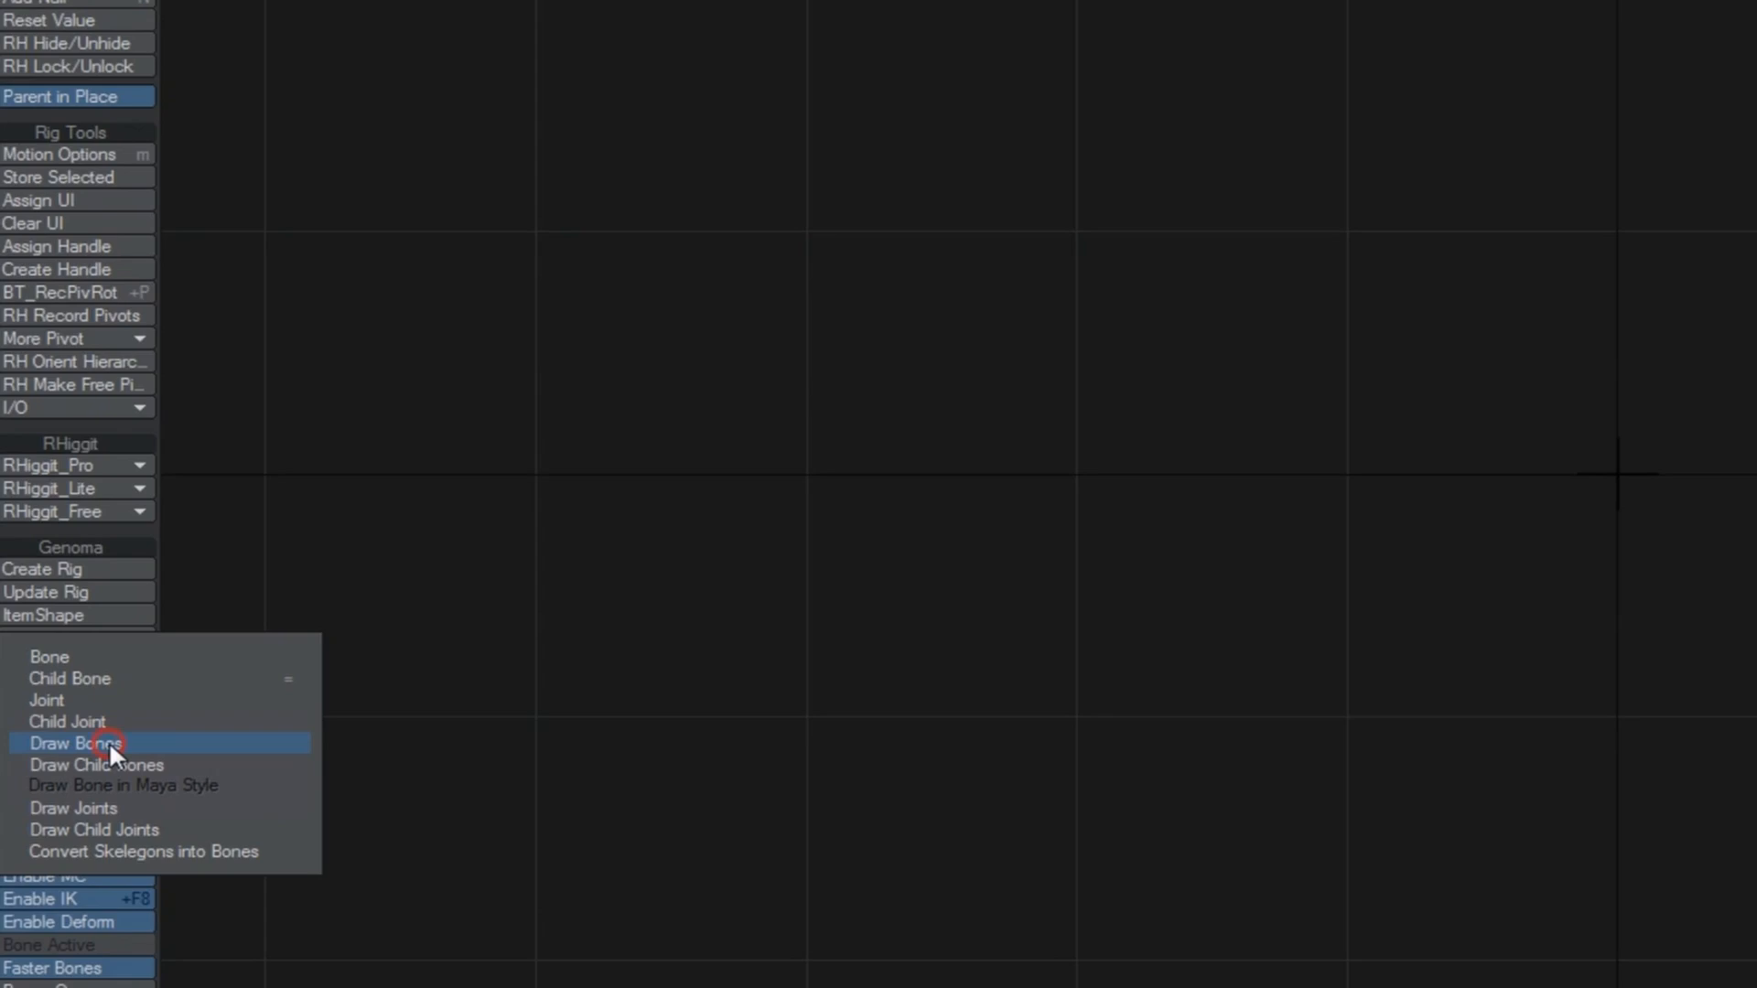
{"action": "left_click", "coordinate": [108, 741]}
{"action": "mouse_move", "coordinate": [1692, 436]}
{"action": "left_mouse_down"}
{"action": "mouse_move", "coordinate": [1756, 424]}
{"action": "mouse_move", "coordinate": [1756, 389]}
{"action": "left_mouse_up"}
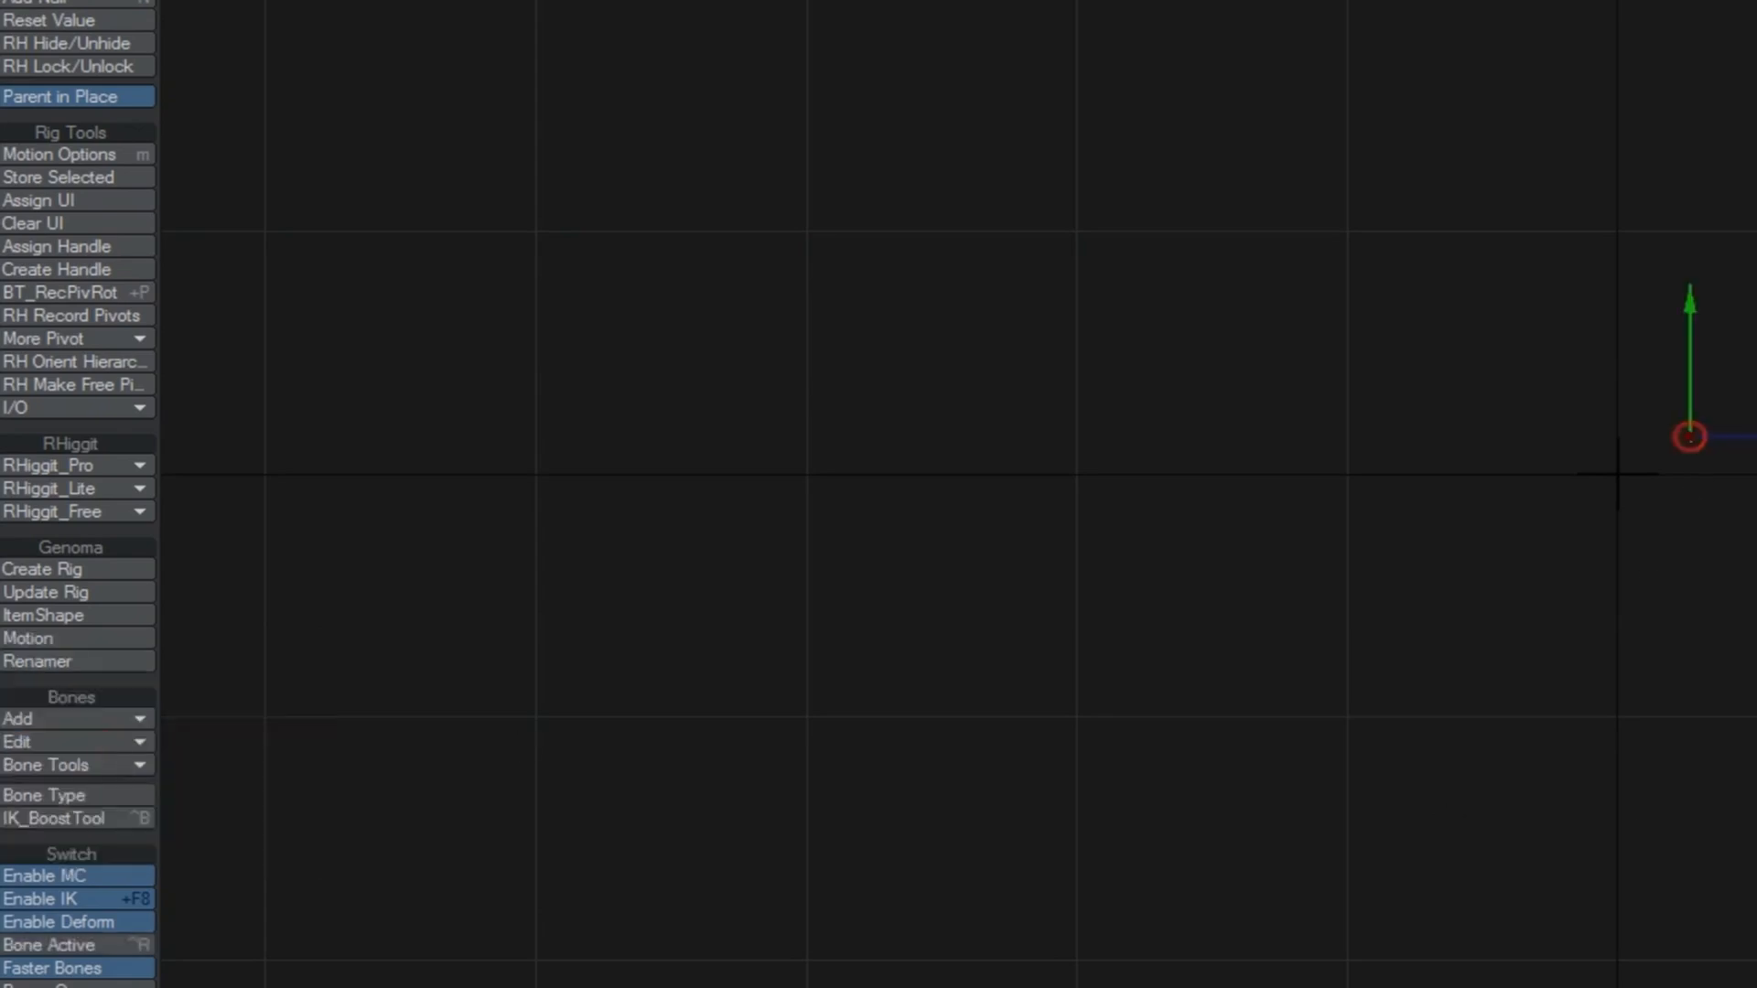
{"action": "left_click_drag", "start_coordinate": [1126, 433], "coordinate": [1141, 432]}
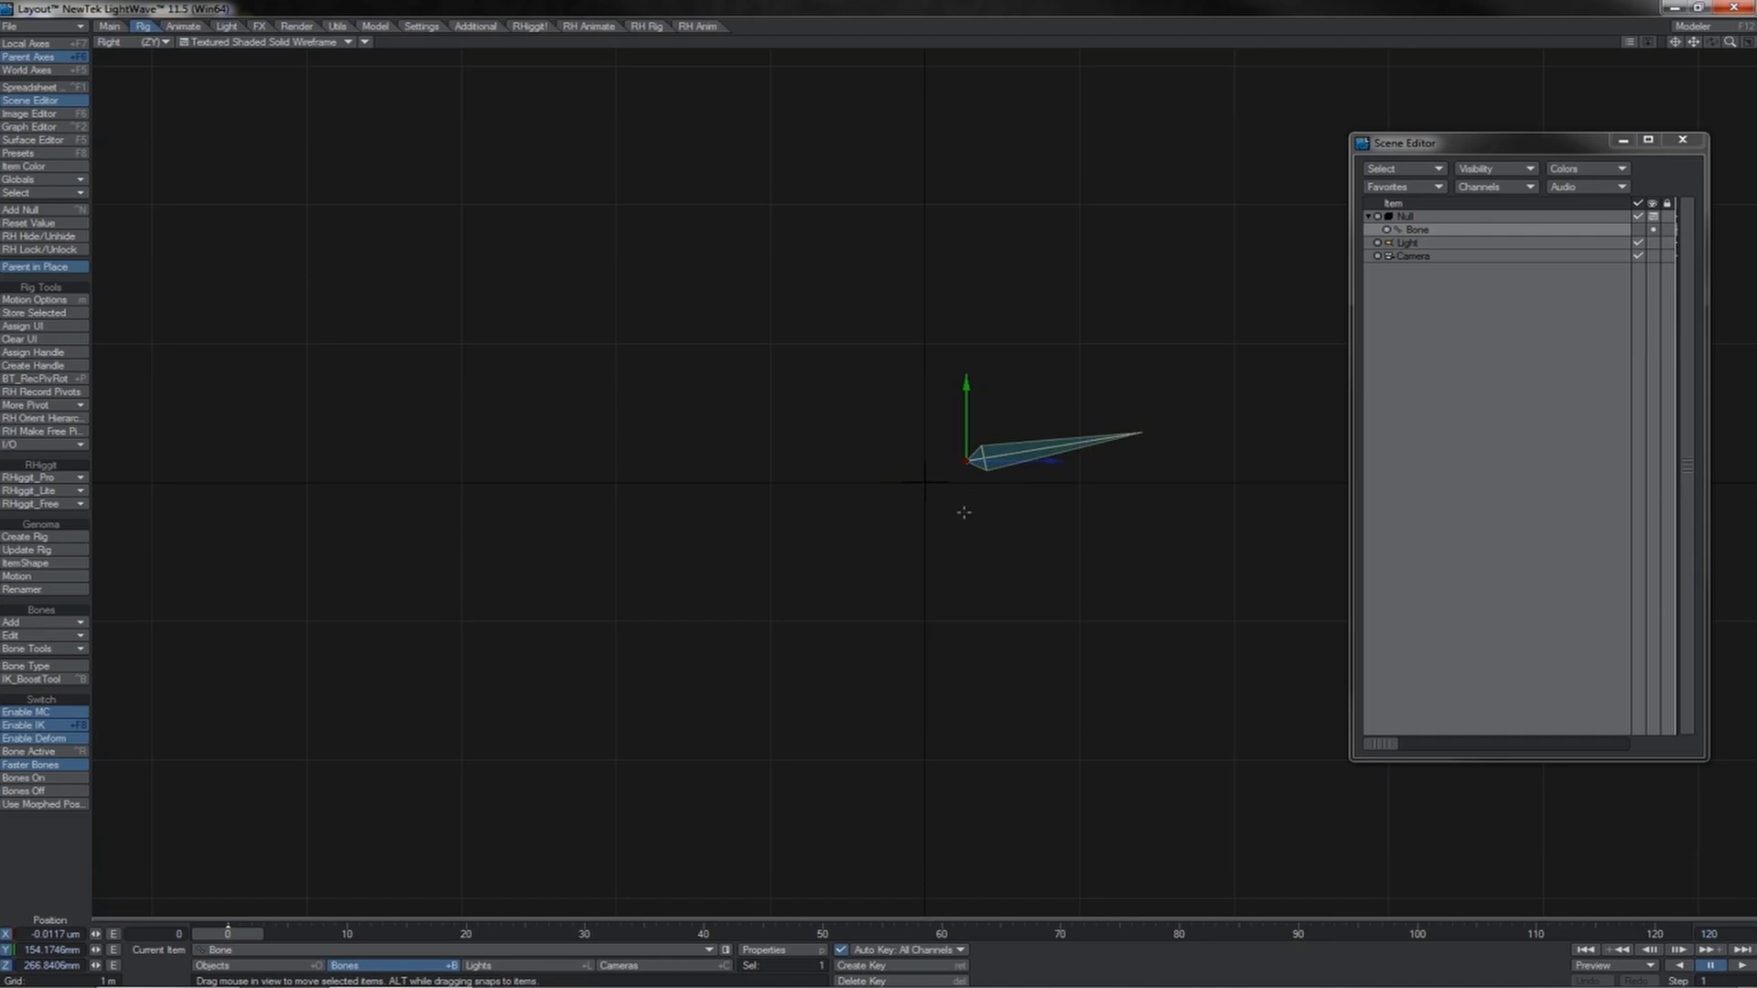
{"action": "left_click_drag", "start_coordinate": [988, 534], "coordinate": [1193, 656]}
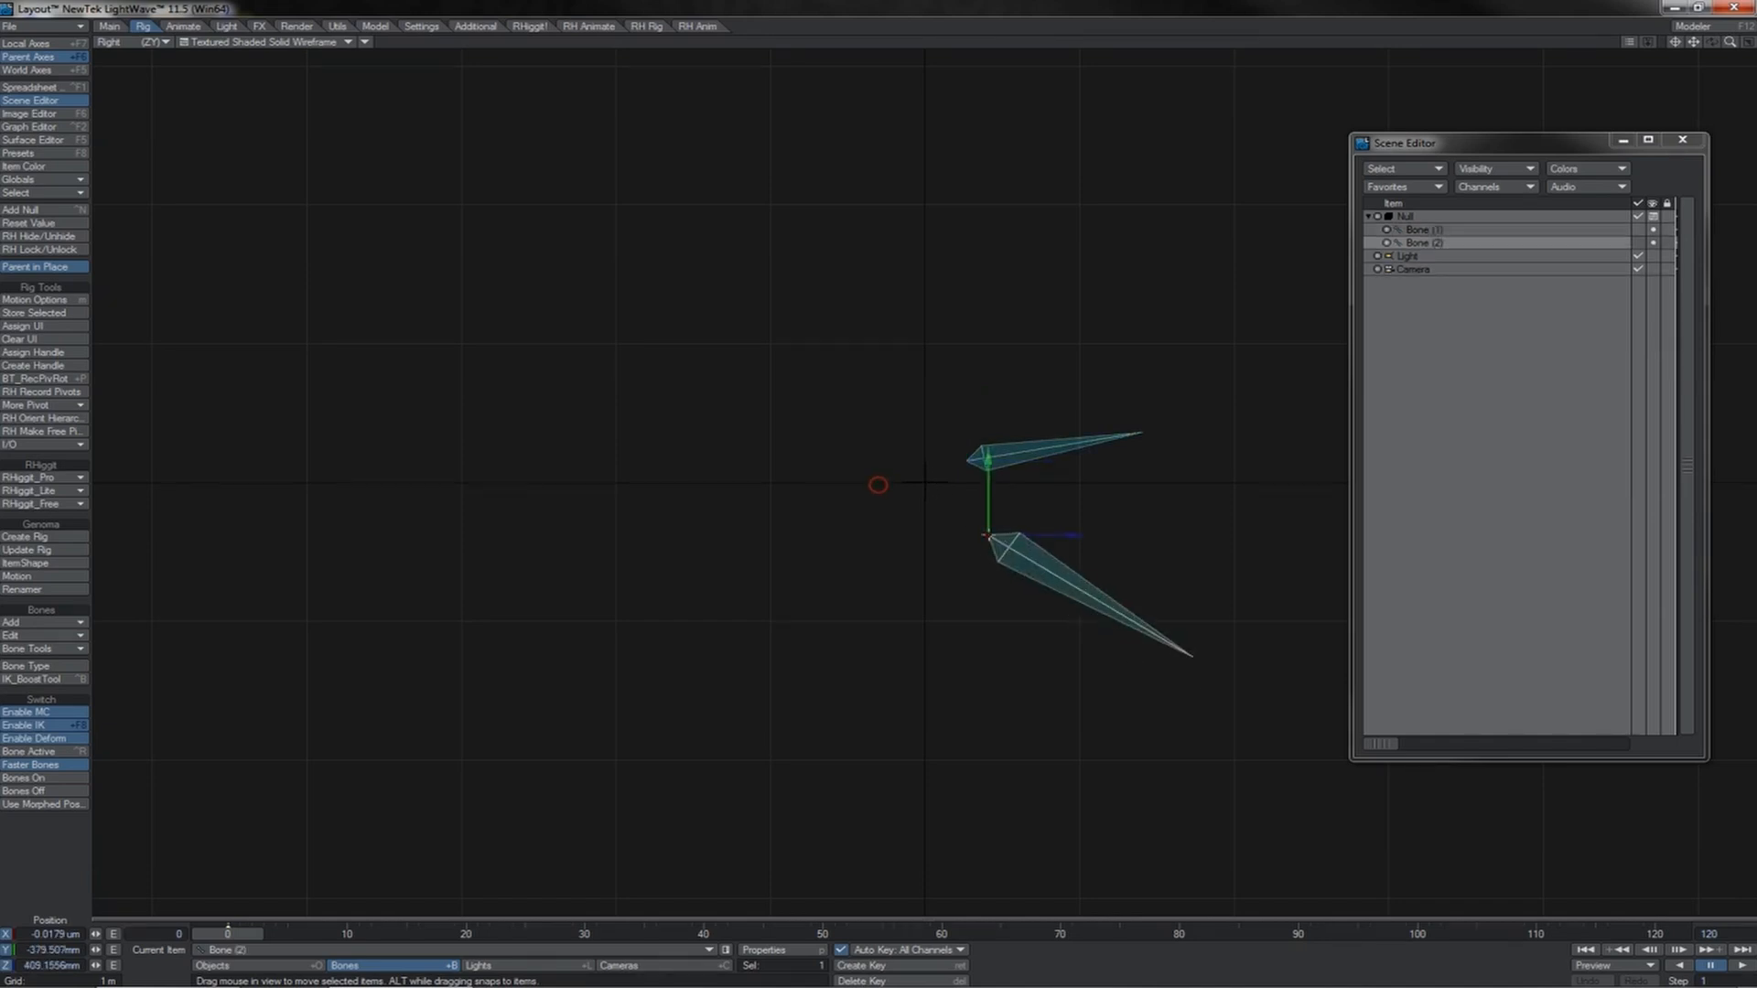
{"action": "left_click_drag", "start_coordinate": [1104, 701], "coordinate": [897, 709]}
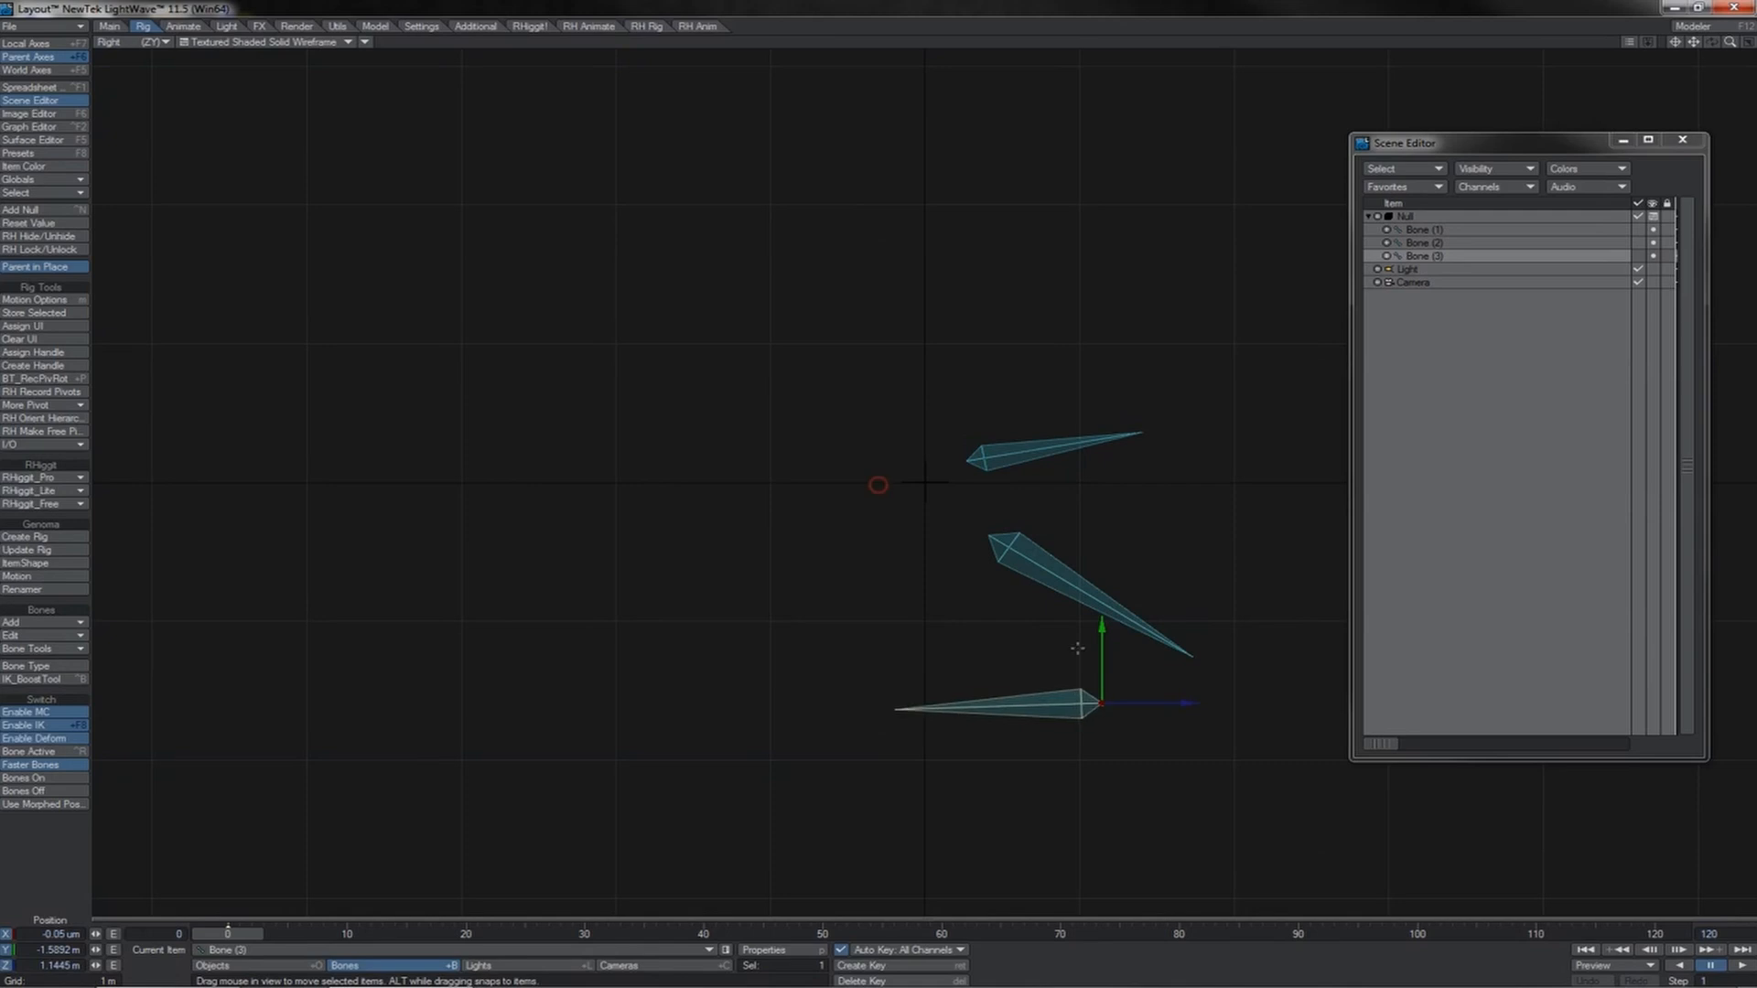
{"action": "left_click_drag", "start_coordinate": [960, 643], "coordinate": [796, 569]}
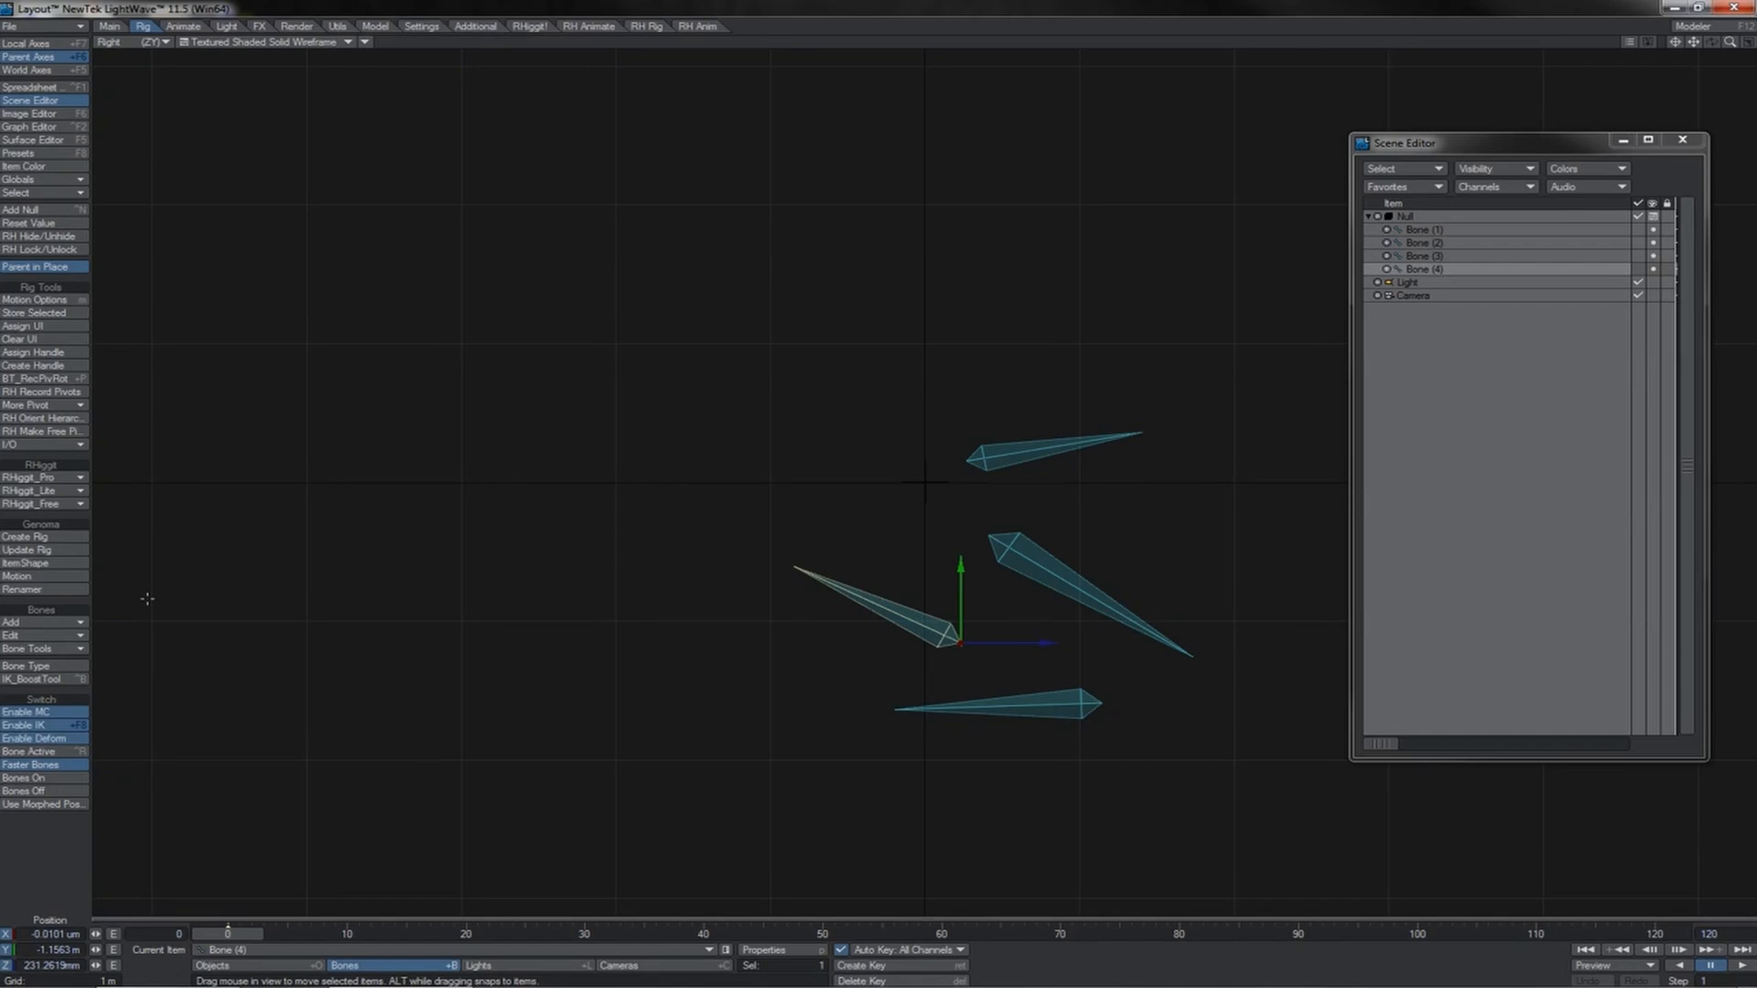
Draw a zigzag chain of four child bones continuing from the tip of the fourth bone.
{"action": "left_click", "coordinate": [66, 623]}
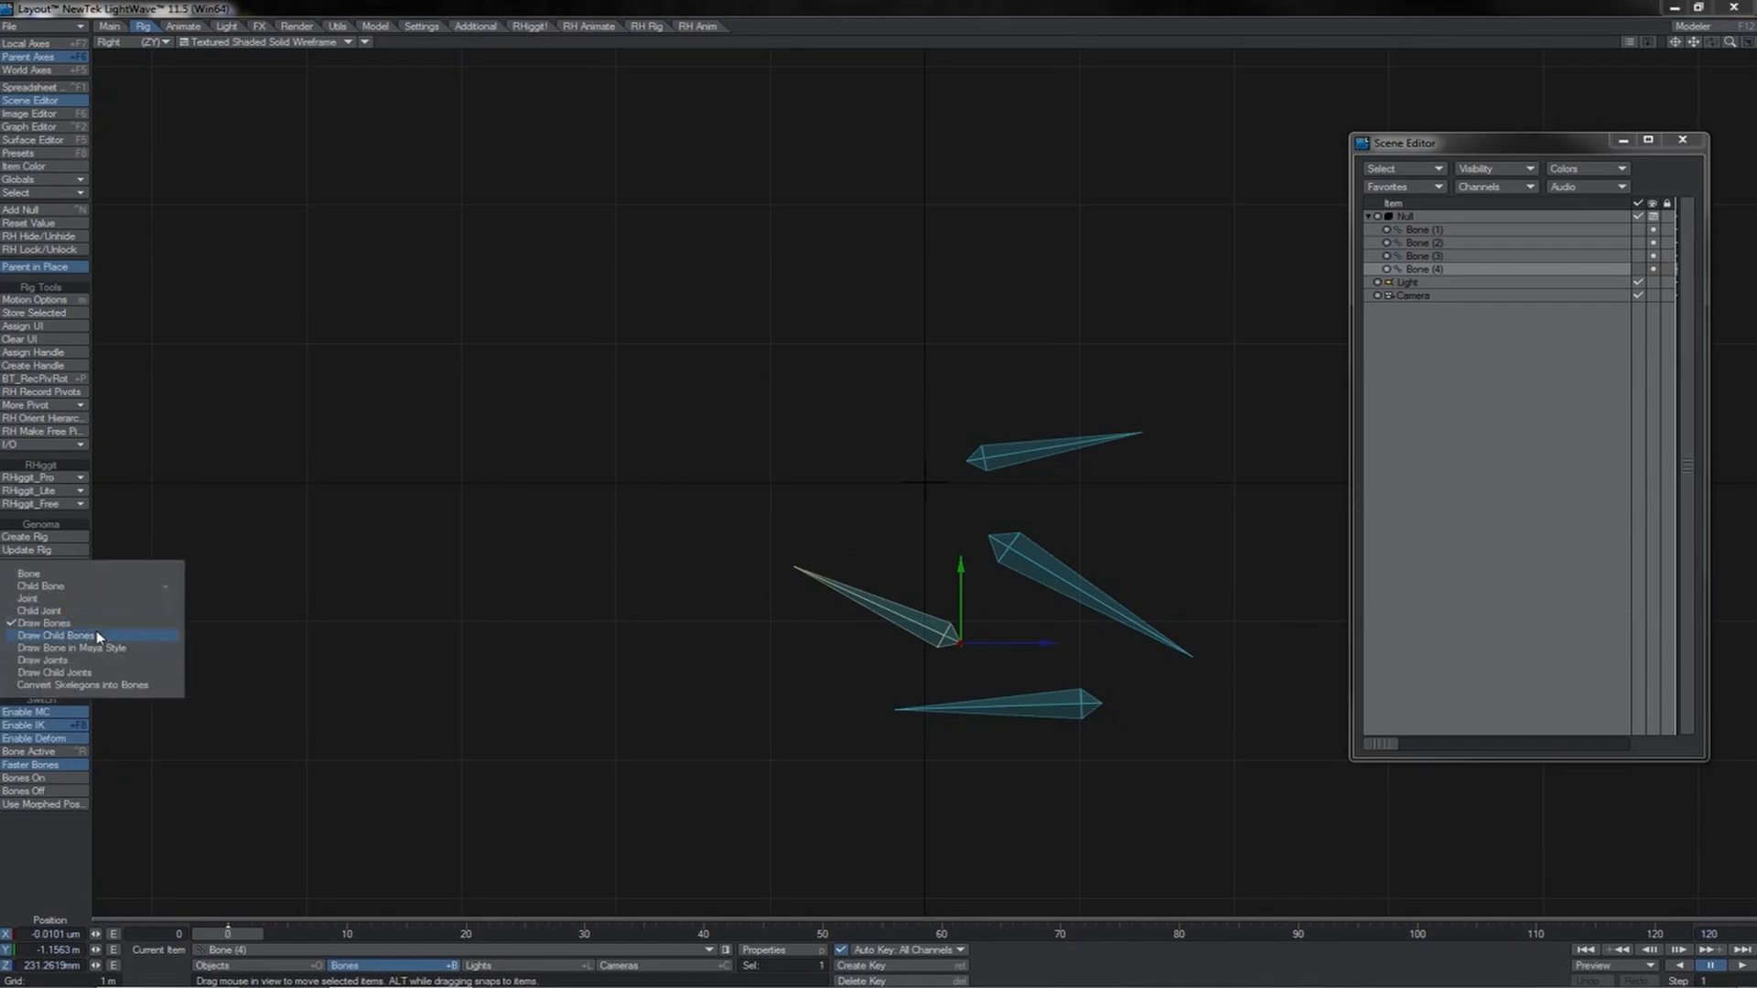
{"action": "left_click", "coordinate": [99, 637]}
{"action": "mouse_move", "coordinate": [678, 576]}
{"action": "left_mouse_down"}
{"action": "mouse_move", "coordinate": [573, 628]}
{"action": "mouse_move", "coordinate": [476, 465]}
{"action": "left_mouse_up"}
{"action": "mouse_move", "coordinate": [584, 521]}
{"action": "left_mouse_down"}
{"action": "mouse_move", "coordinate": [580, 447]}
{"action": "mouse_move", "coordinate": [768, 373]}
{"action": "mouse_move", "coordinate": [587, 297]}
{"action": "left_mouse_up"}
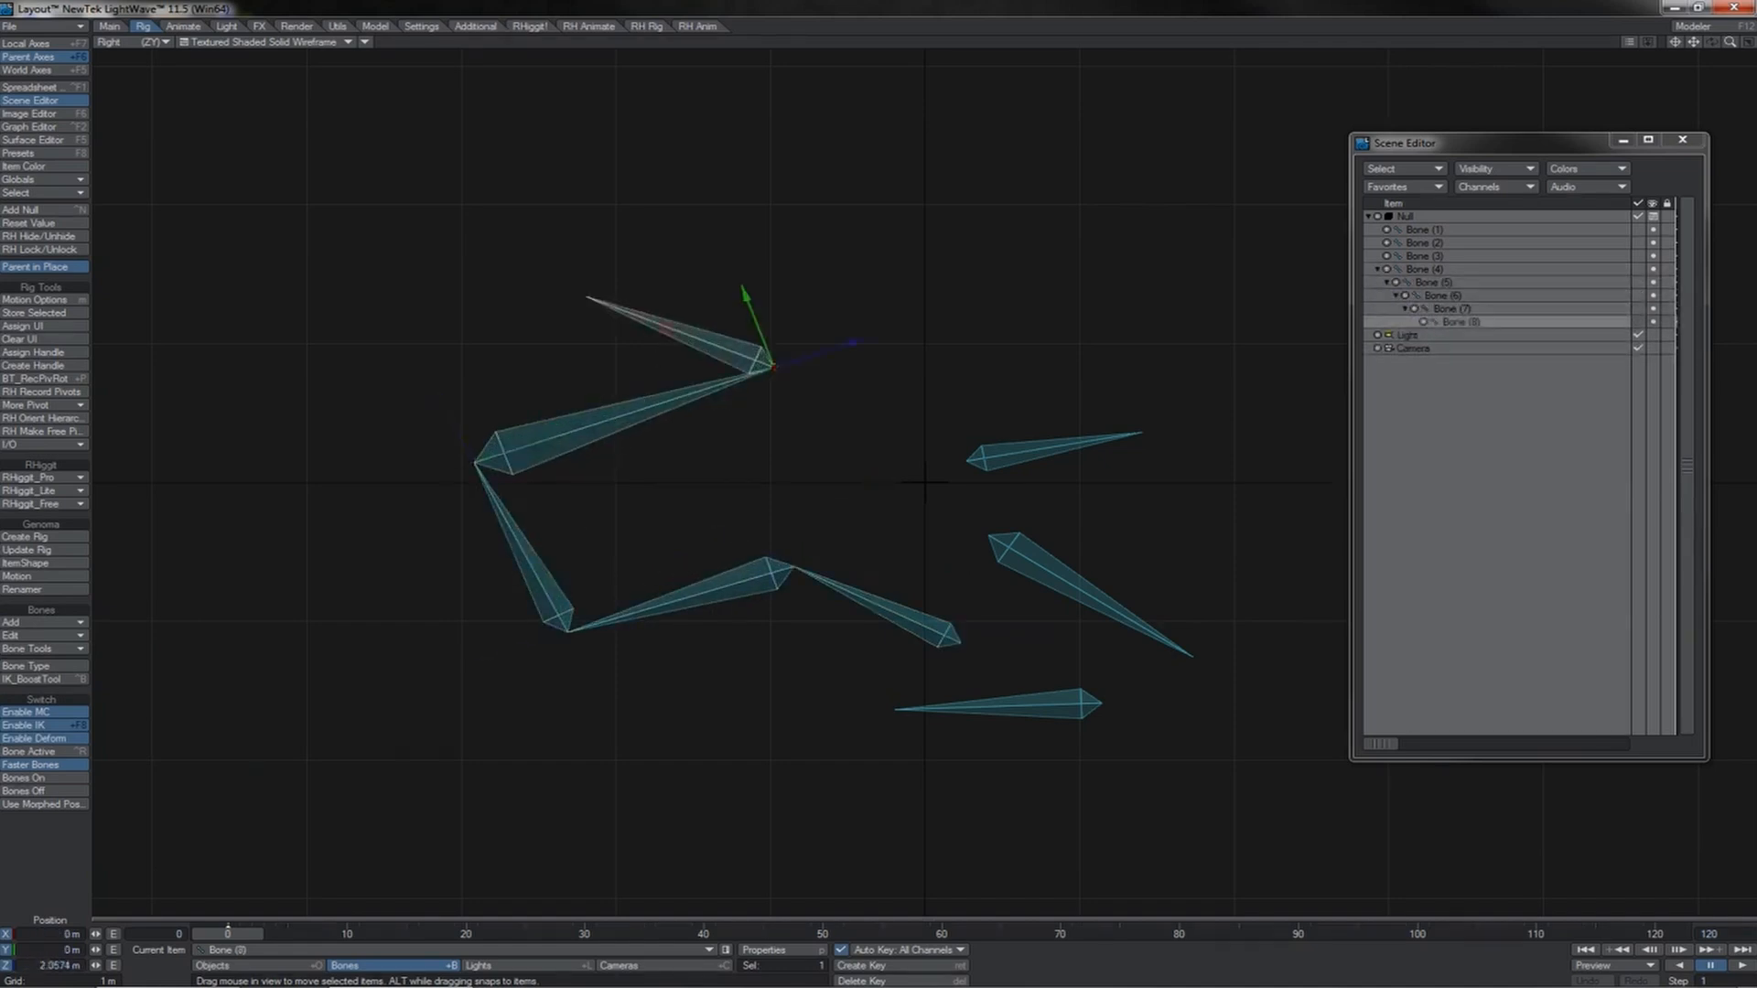
Draw four separate two-joint pairs above the existing bones on the null, using Draw Joints.
{"action": "left_click", "coordinate": [73, 622]}
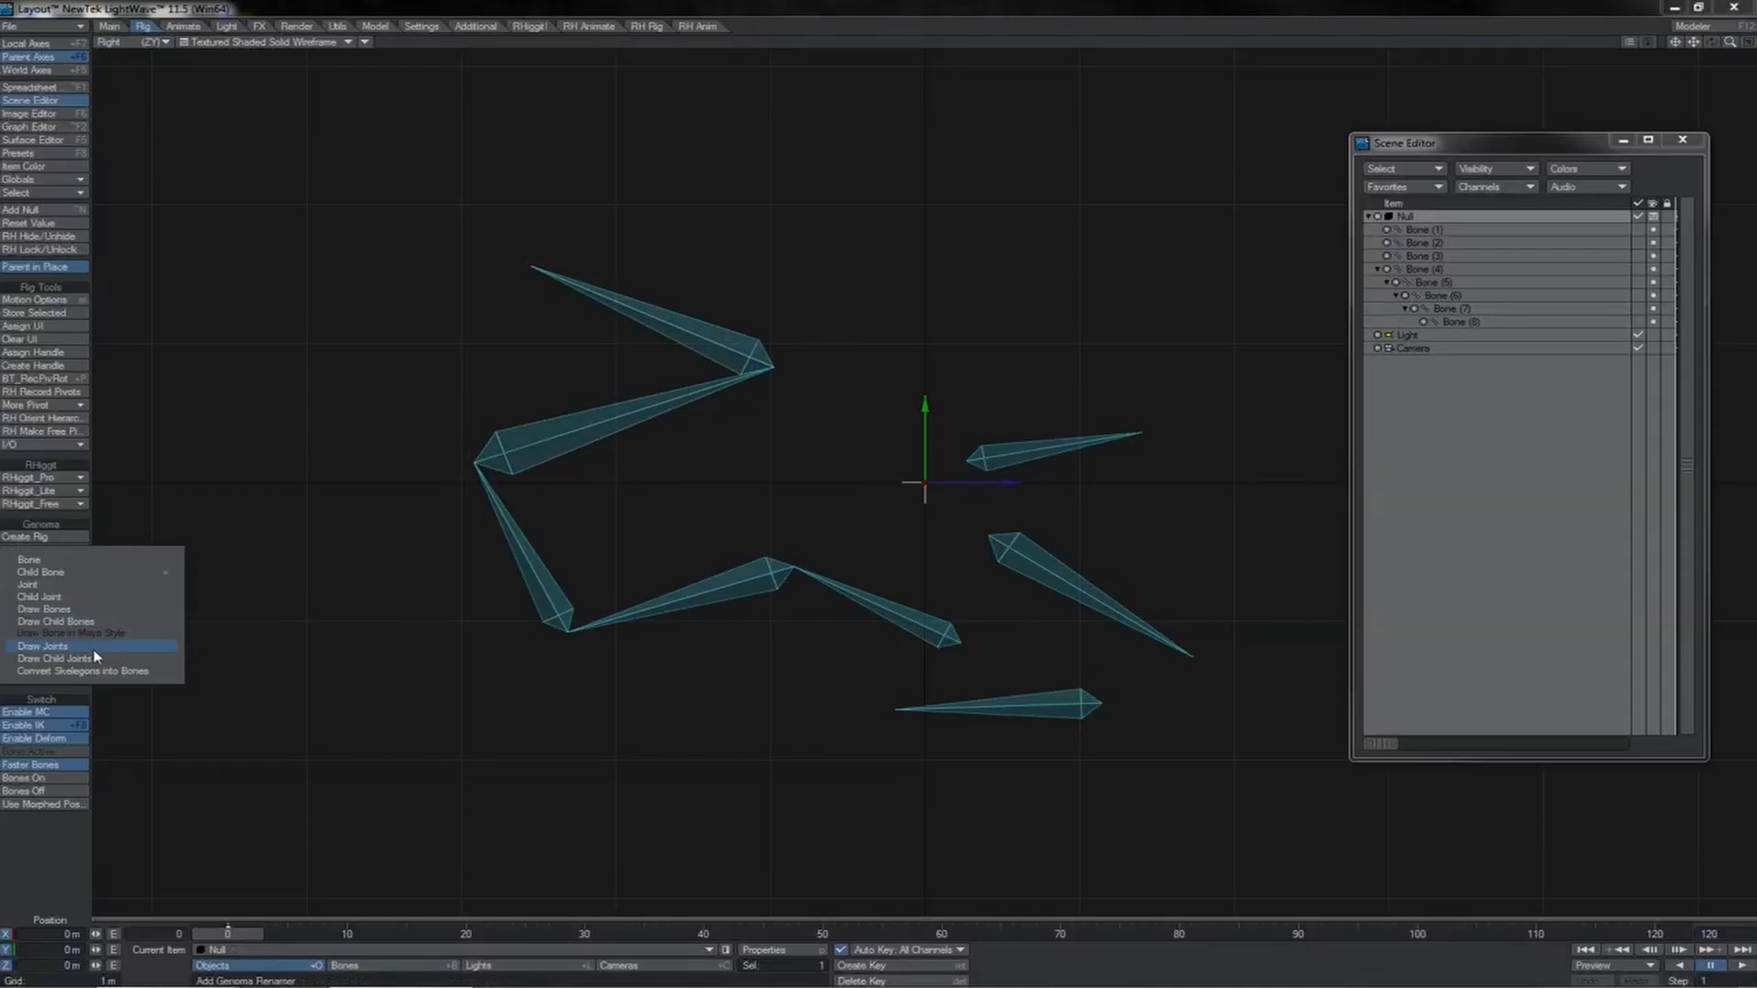
{"action": "left_click", "coordinate": [92, 648]}
{"action": "left_click_drag", "start_coordinate": [938, 316], "coordinate": [1047, 250]}
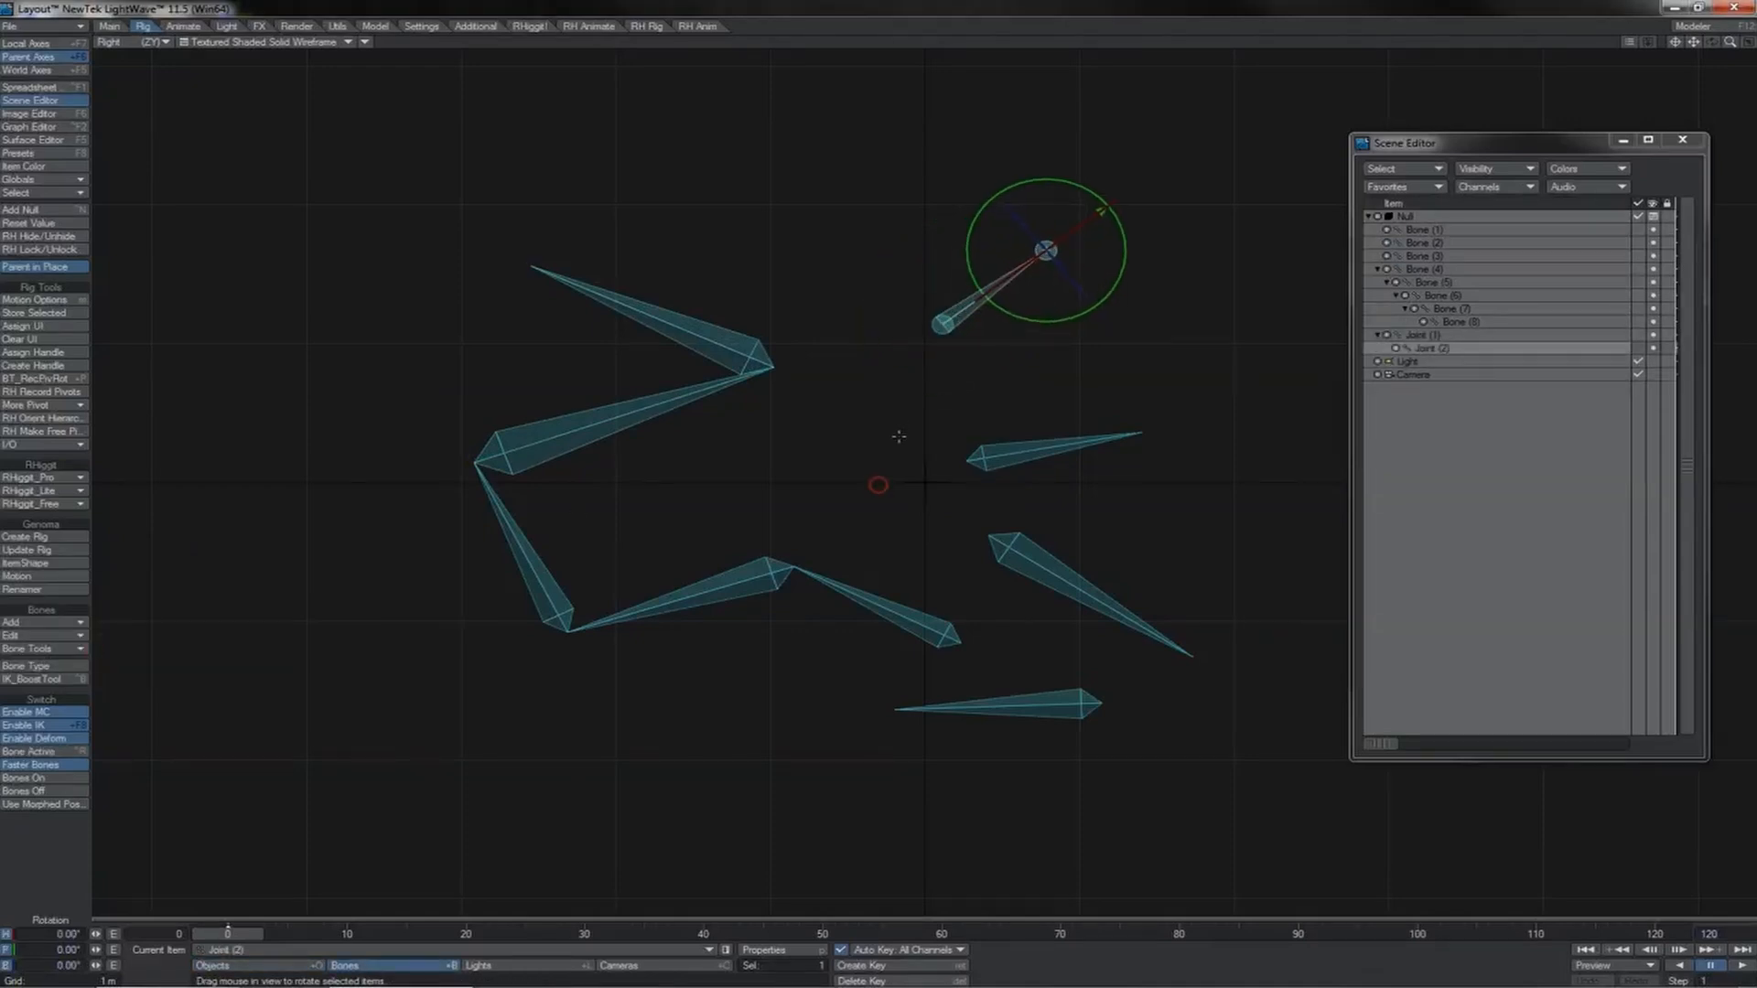
{"action": "left_click_drag", "start_coordinate": [977, 371], "coordinate": [1134, 364]}
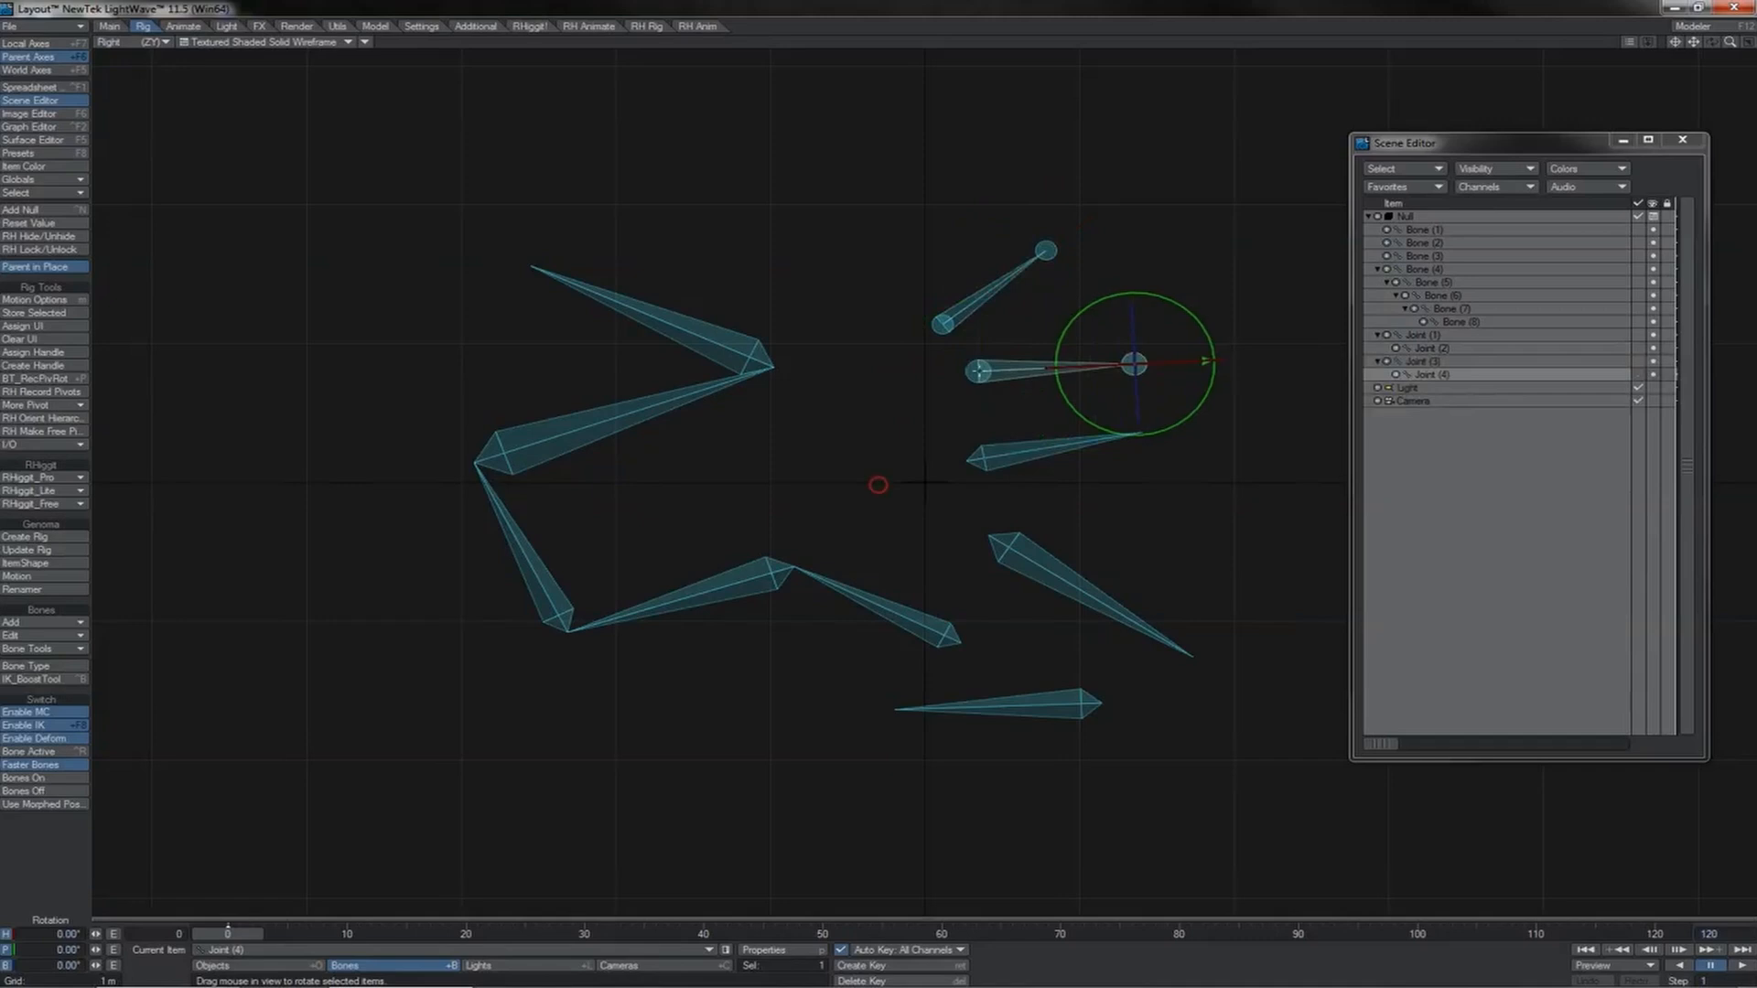
{"action": "mouse_move", "coordinate": [1132, 240]}
{"action": "left_mouse_down"}
{"action": "mouse_move", "coordinate": [1067, 165]}
{"action": "mouse_move", "coordinate": [998, 163]}
{"action": "left_mouse_up"}
{"action": "mouse_move", "coordinate": [1137, 163]}
{"action": "left_mouse_down"}
{"action": "mouse_move", "coordinate": [1184, 168]}
{"action": "mouse_move", "coordinate": [1245, 252]}
{"action": "left_mouse_up"}
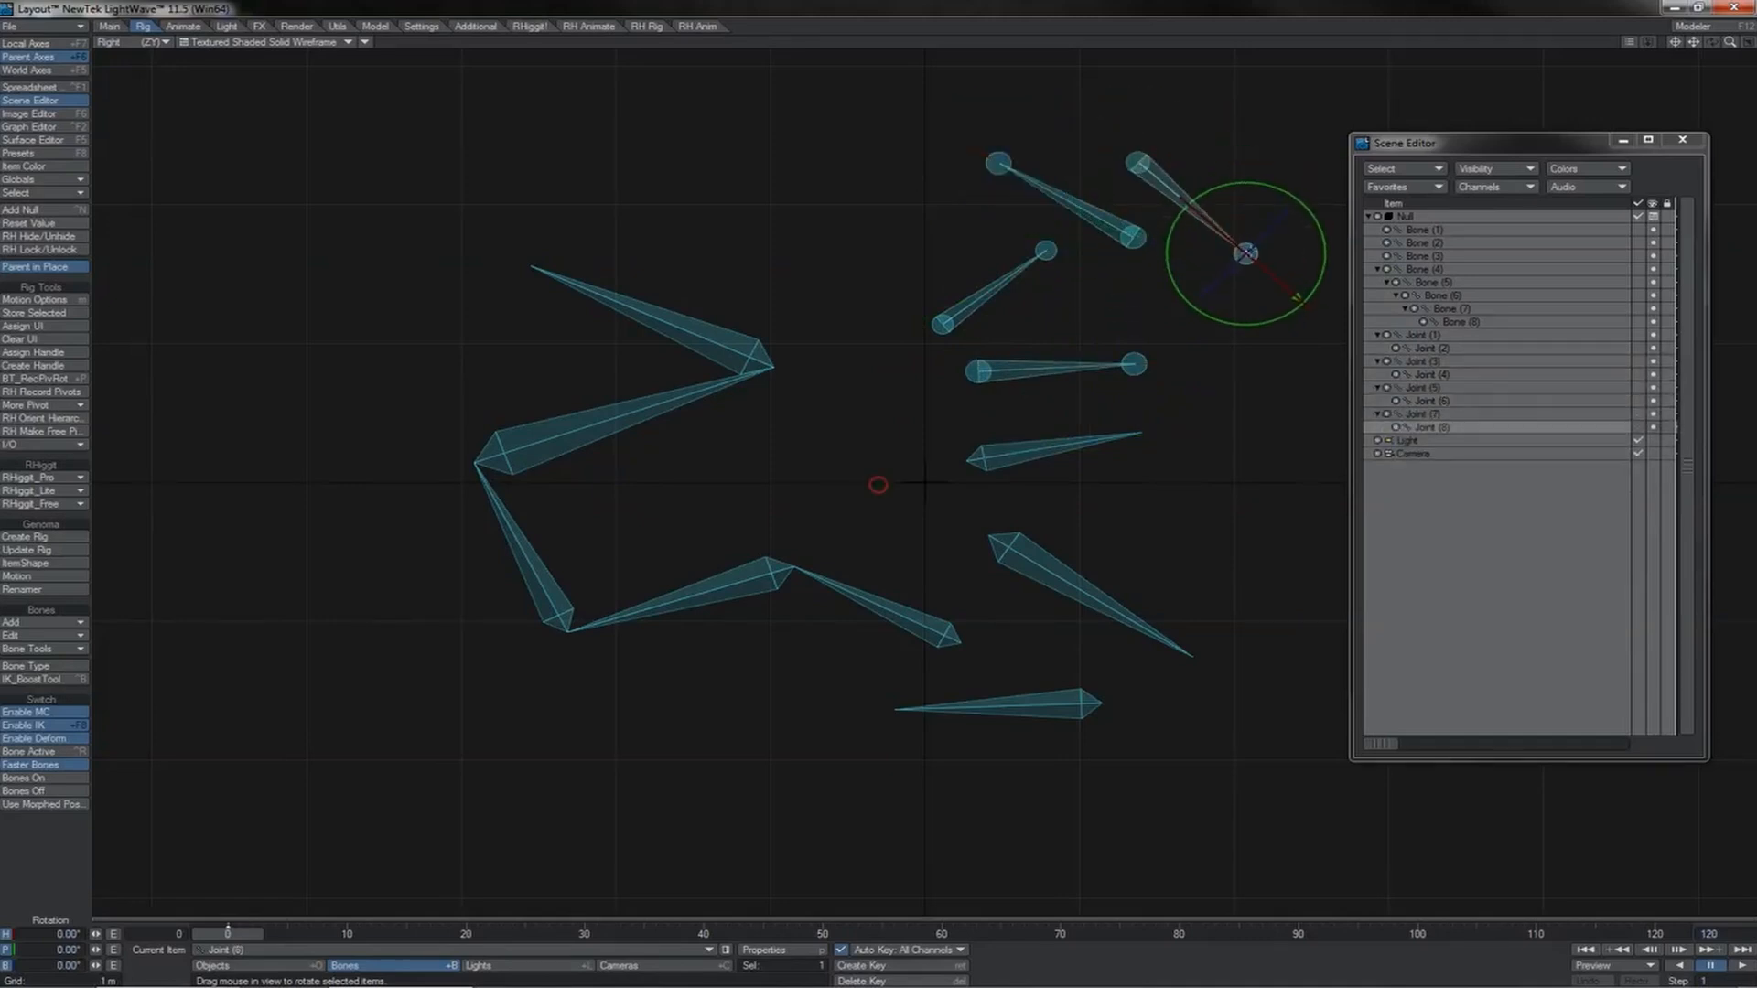
{"action": "left_click", "coordinate": [1414, 336]}
{"action": "left_click", "coordinate": [1417, 363]}
{"action": "left_click", "coordinate": [1418, 389]}
{"action": "left_click", "coordinate": [1419, 415]}
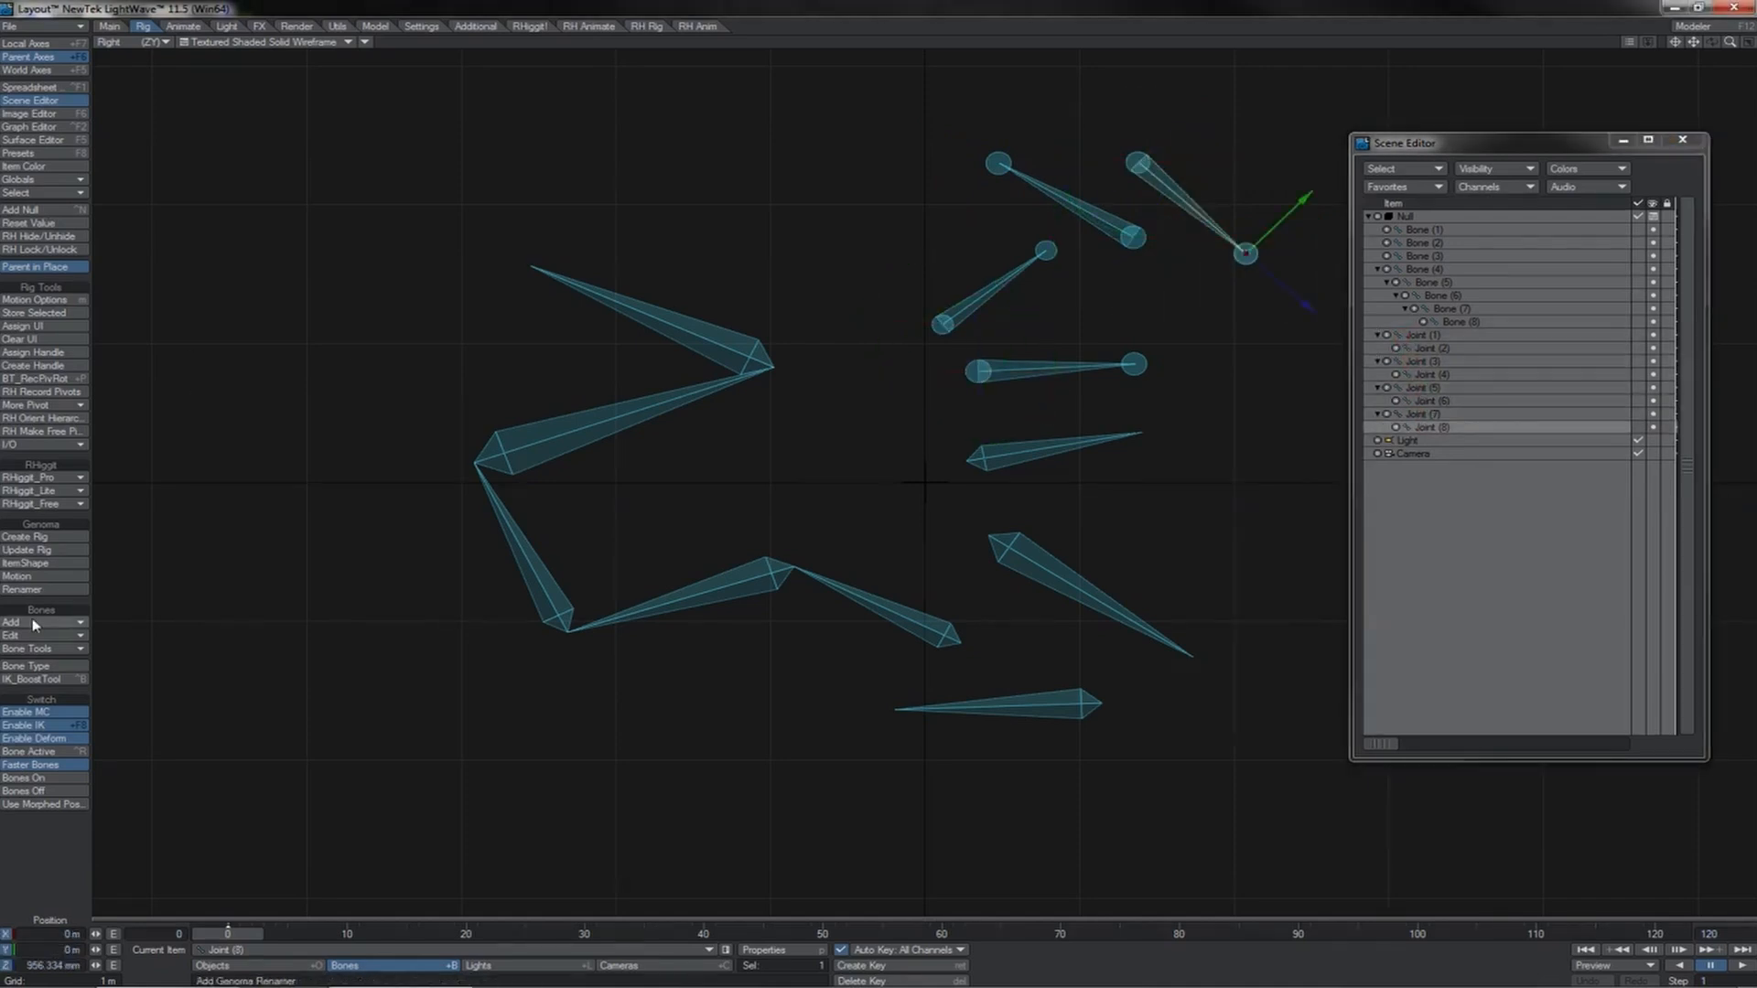
Draw a zigzag chain of six child joints continuing downward from Joint (8).
{"action": "left_click", "coordinate": [35, 623]}
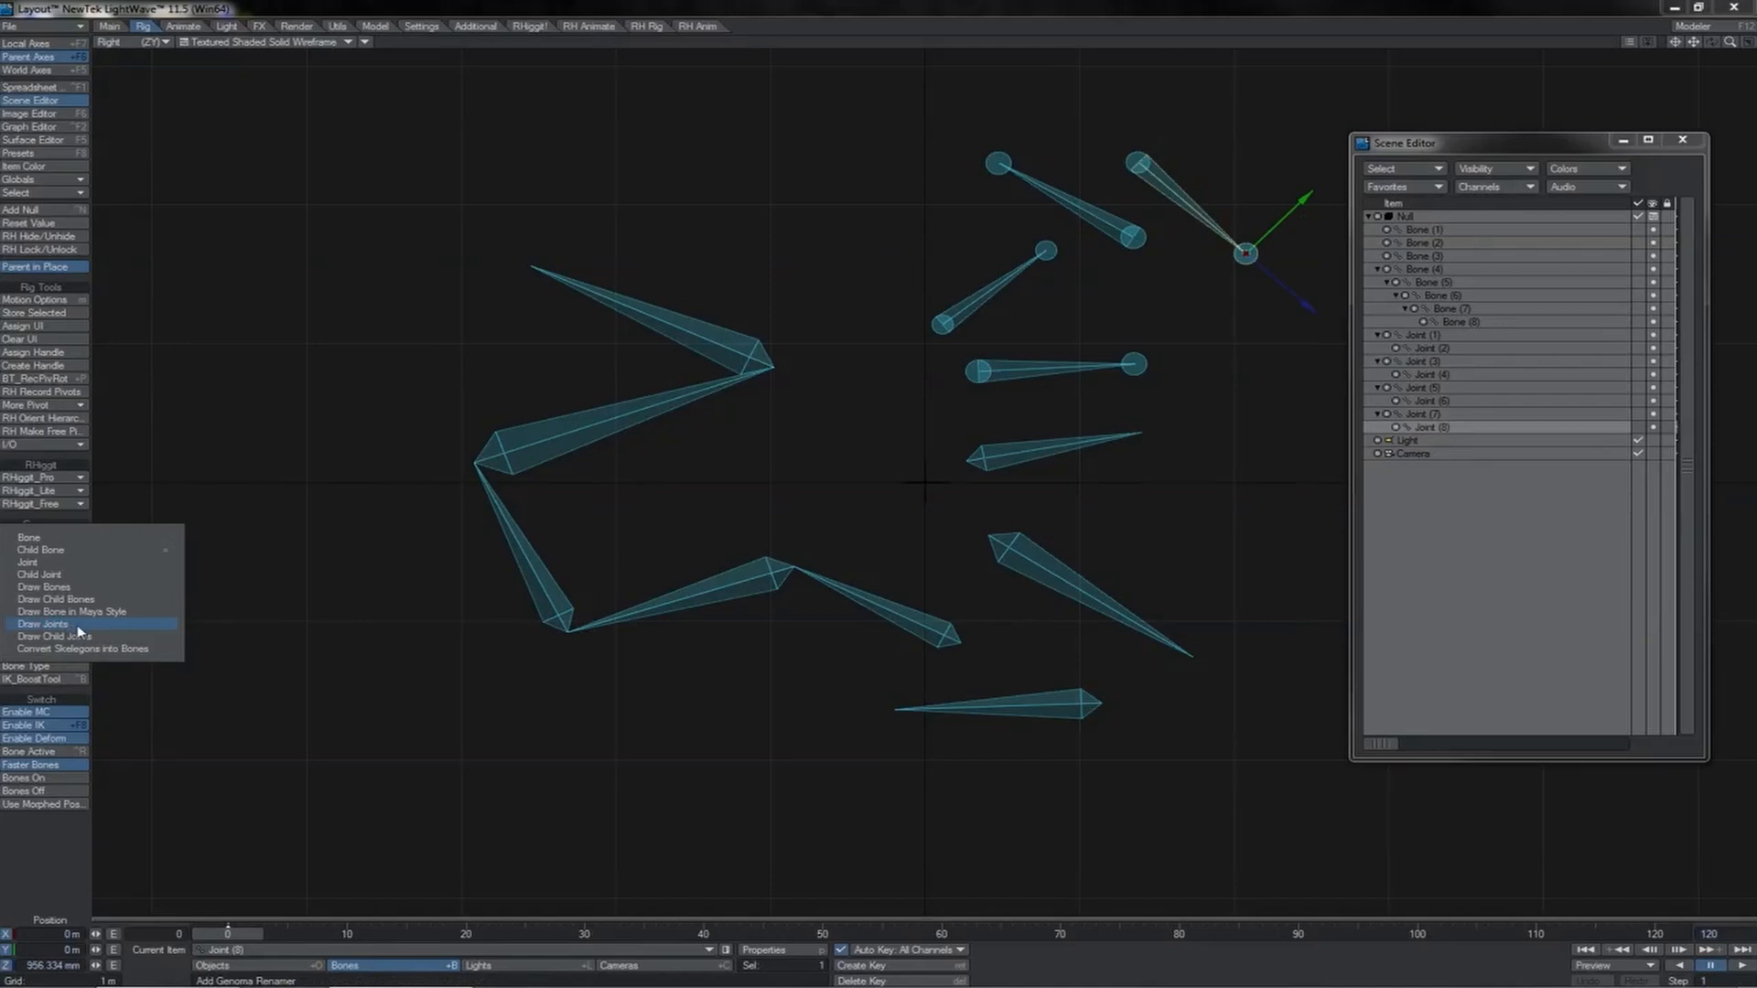
{"action": "left_click", "coordinate": [79, 628]}
{"action": "left_click_drag", "start_coordinate": [1257, 379], "coordinate": [1256, 446]}
{"action": "left_click_drag", "start_coordinate": [1299, 519], "coordinate": [1124, 489]}
{"action": "left_click_drag", "start_coordinate": [1227, 573], "coordinate": [1288, 594]}
{"action": "left_click_drag", "start_coordinate": [1239, 684], "coordinate": [1220, 676]}
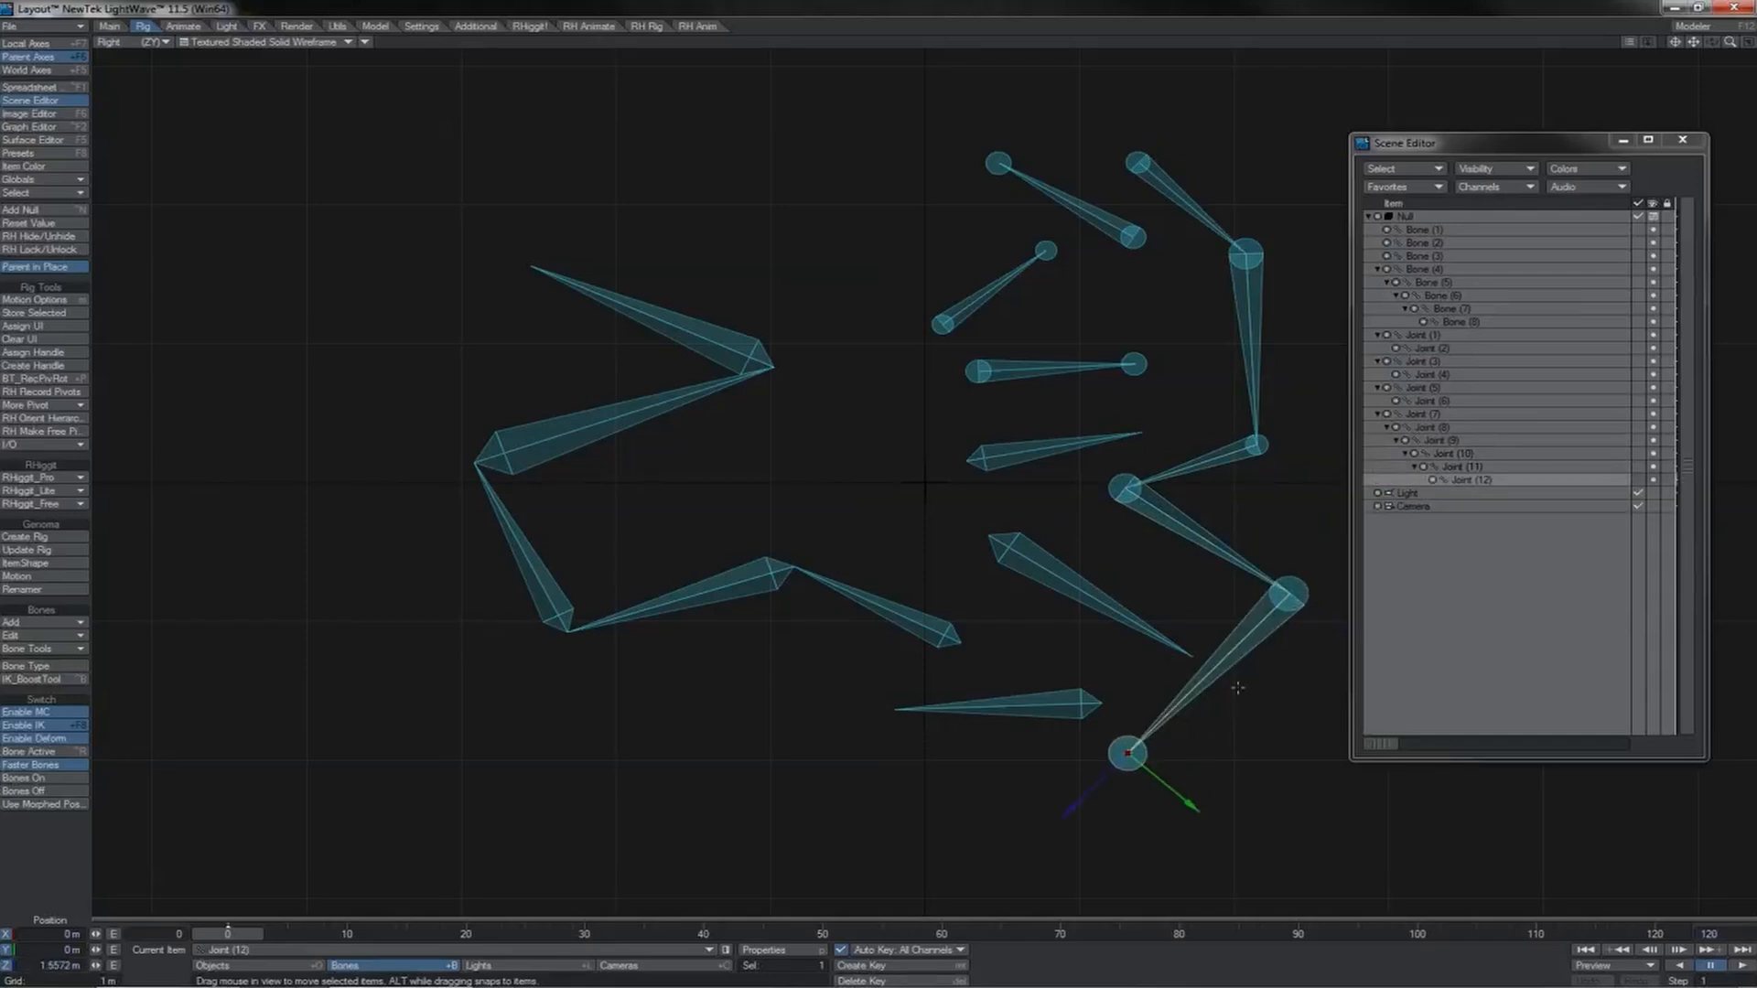
{"action": "mouse_move", "coordinate": [1230, 752]}
{"action": "left_mouse_down"}
{"action": "mouse_move", "coordinate": [1178, 823]}
{"action": "mouse_move", "coordinate": [1086, 859]}
{"action": "mouse_move", "coordinate": [1011, 846]}
{"action": "left_mouse_up"}
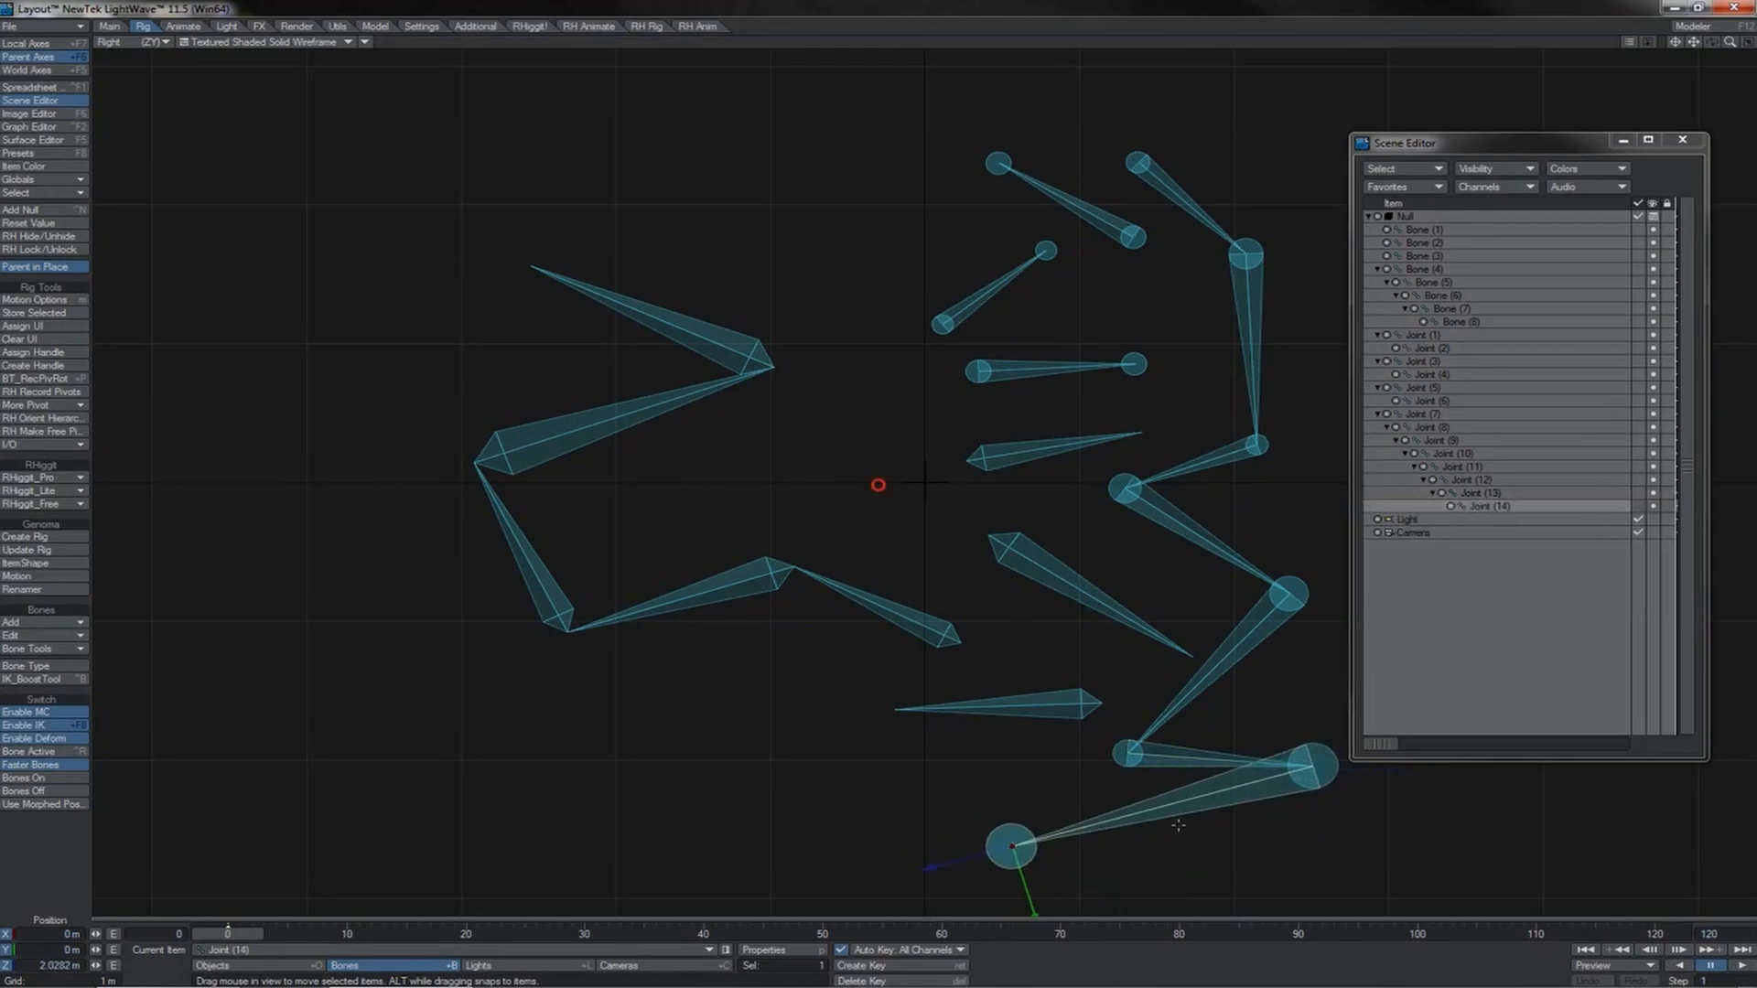
Switch to rotation and step the selection two joints up the chain from its last joint.
{"action": "key", "text": "y"}
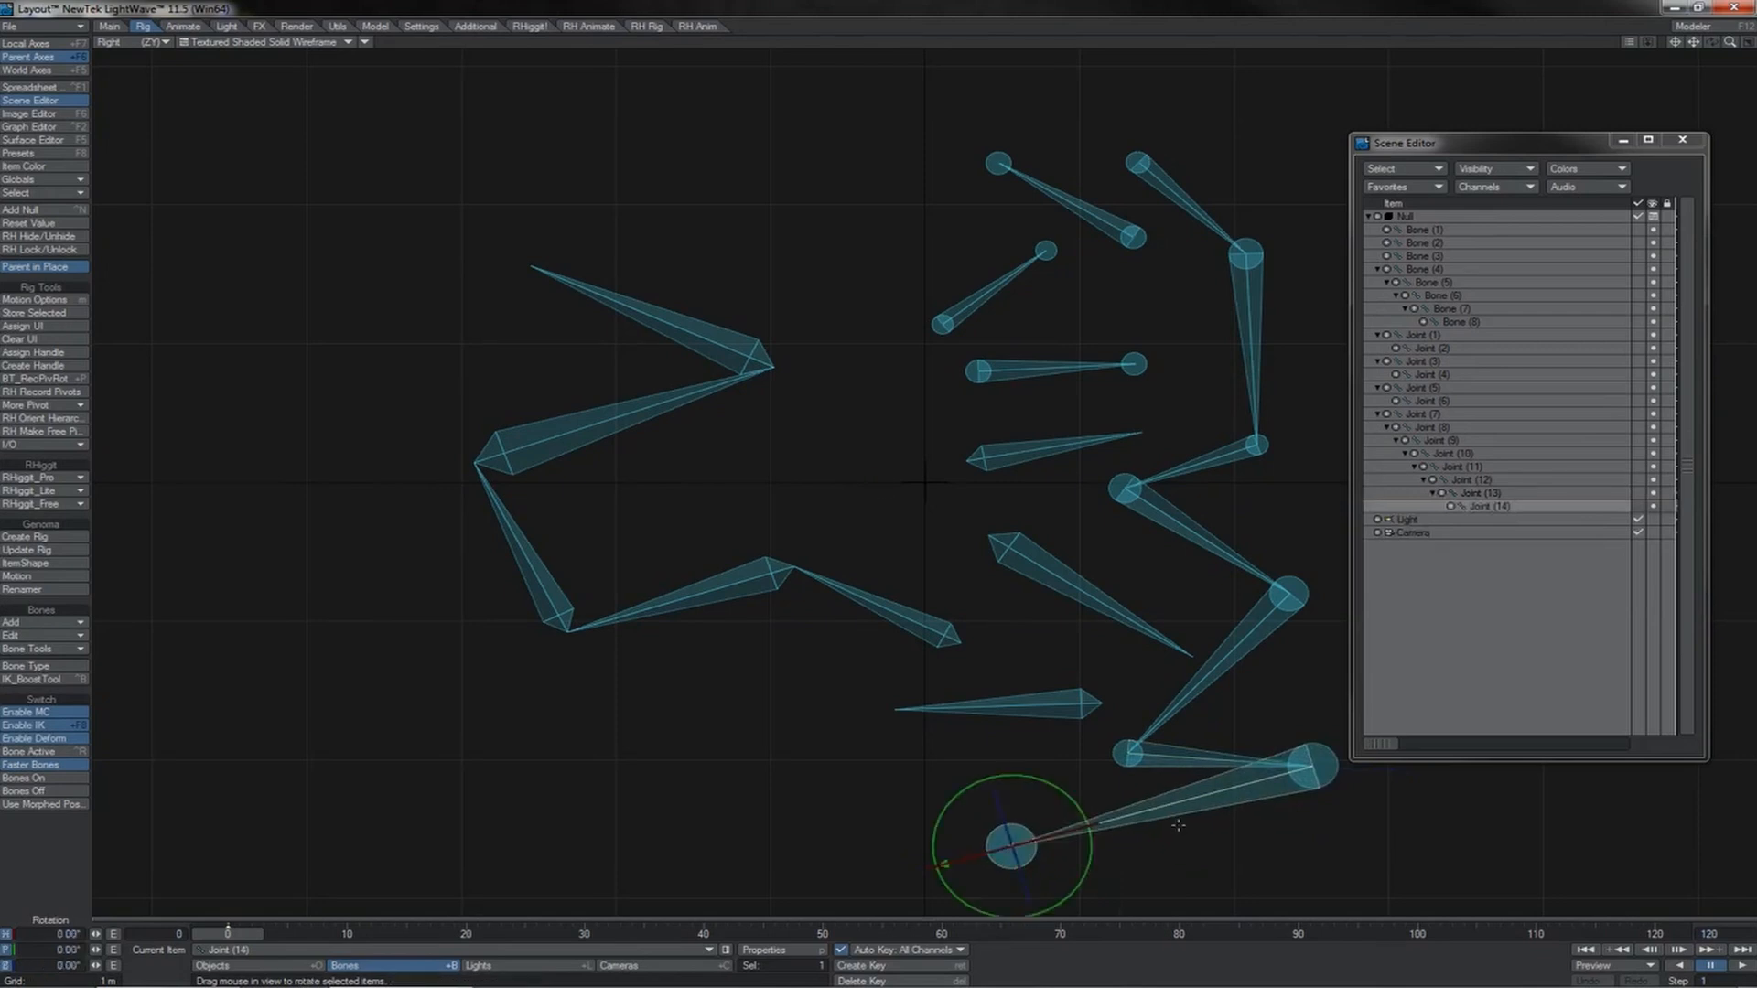
{"action": "key", "text": "Up"}
{"action": "key", "text": "Up"}
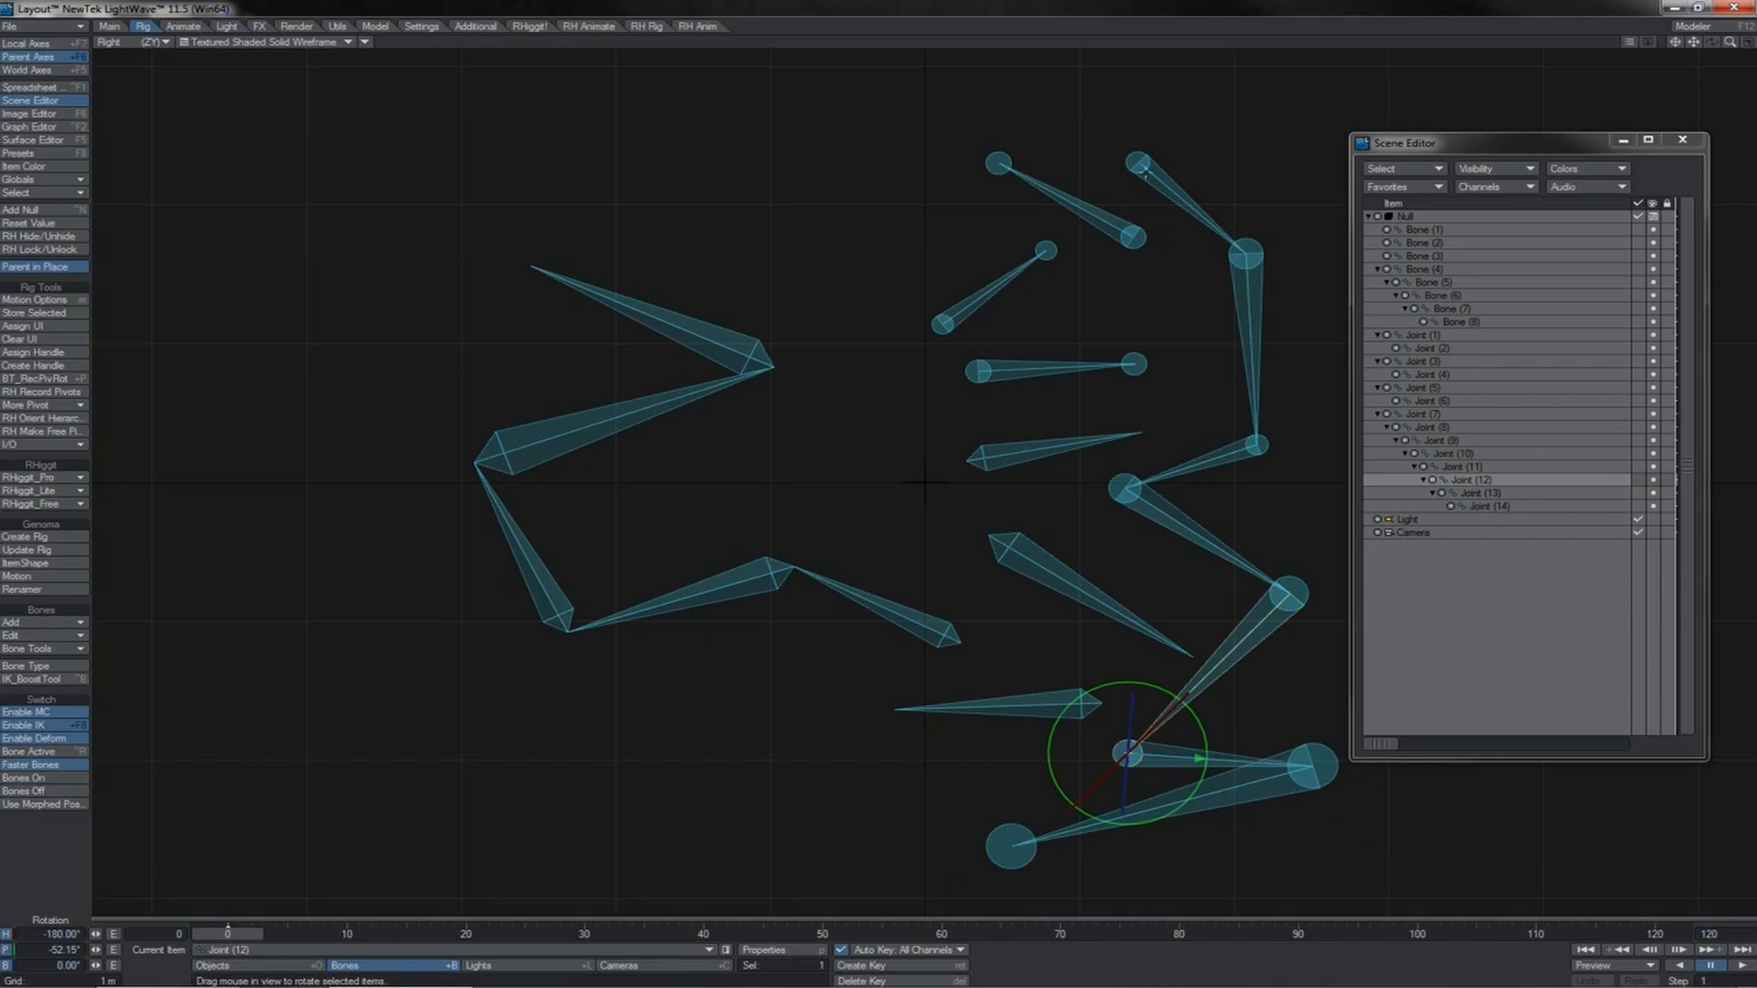
Select the whole joint chain from Joint (7) down and set its bone type to Z axis.
{"action": "double_click", "coordinate": [1142, 160]}
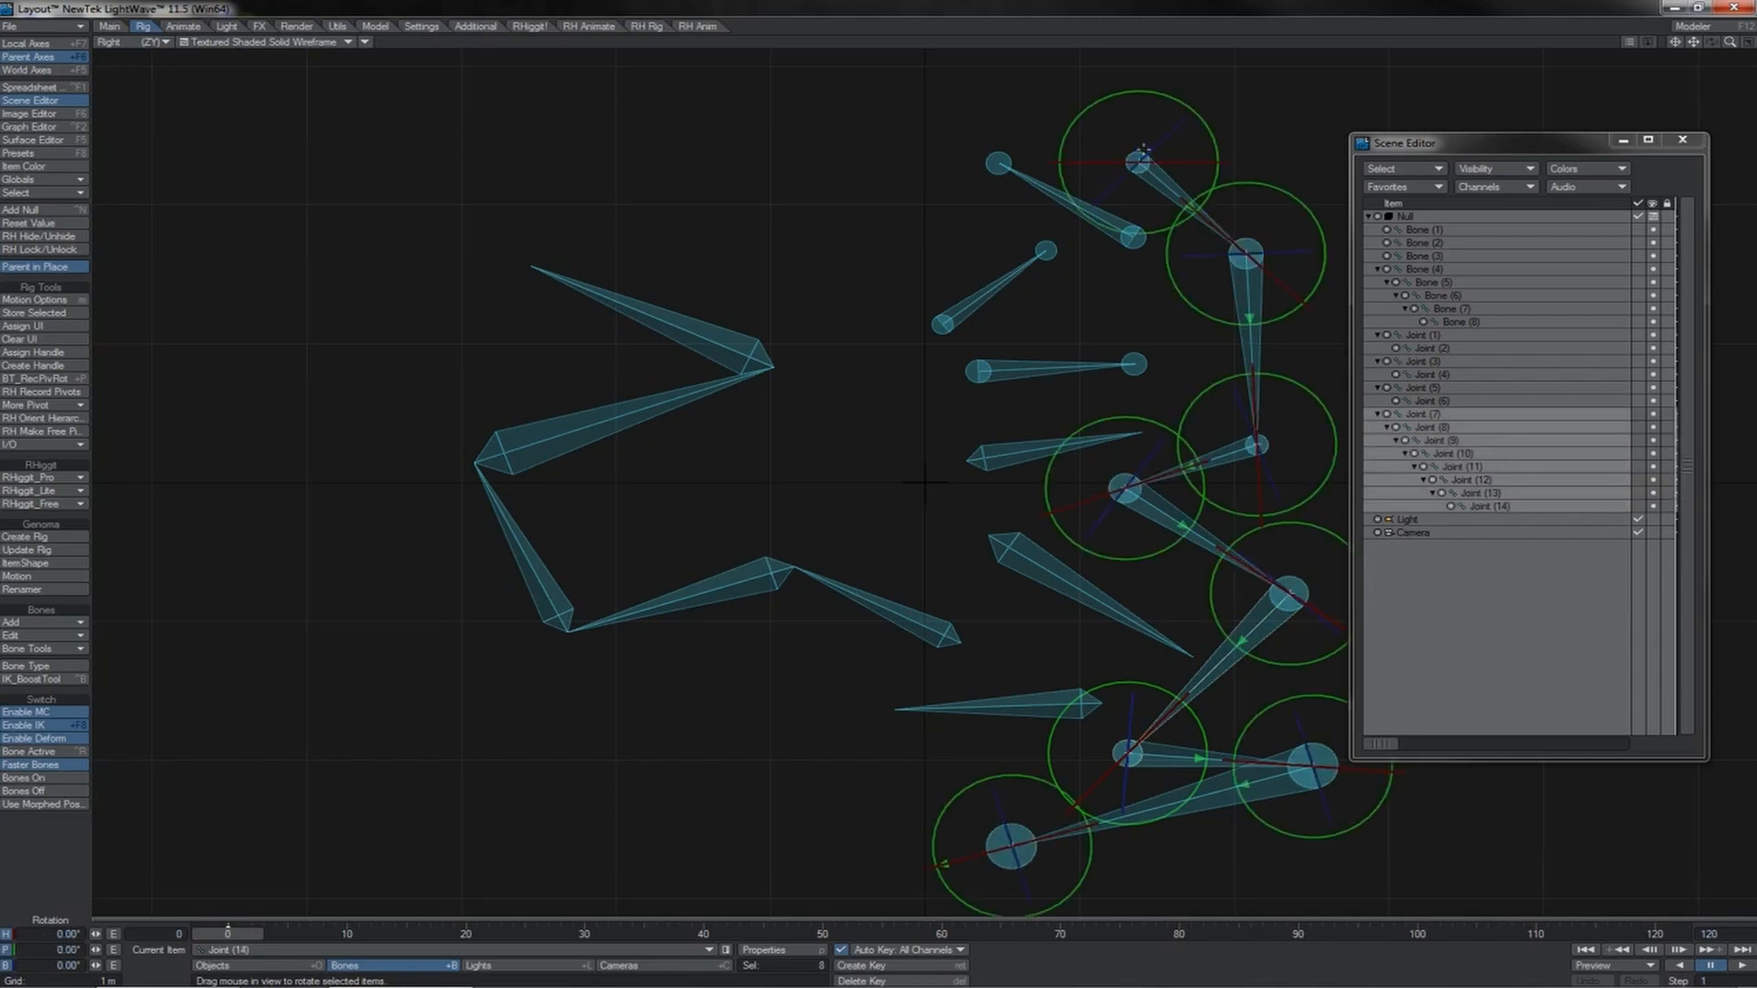
{"action": "key", "text": "p"}
{"action": "left_click", "coordinate": [1548, 201]}
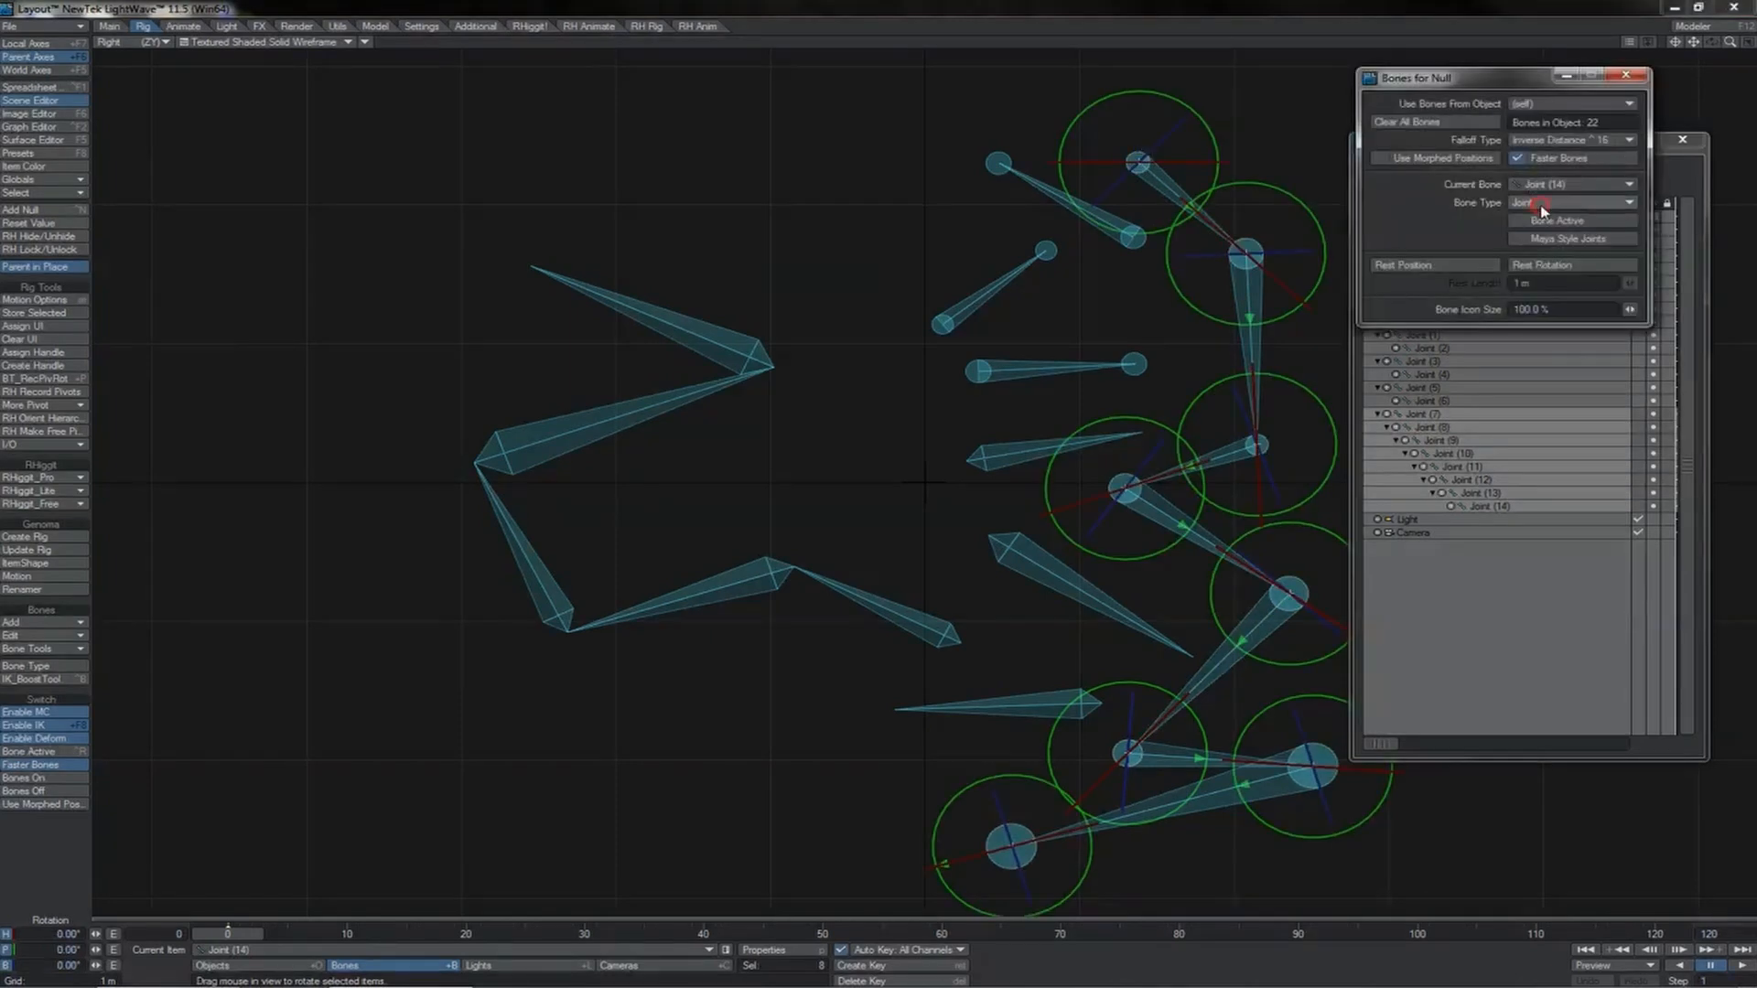
{"action": "left_click", "coordinate": [1541, 194]}
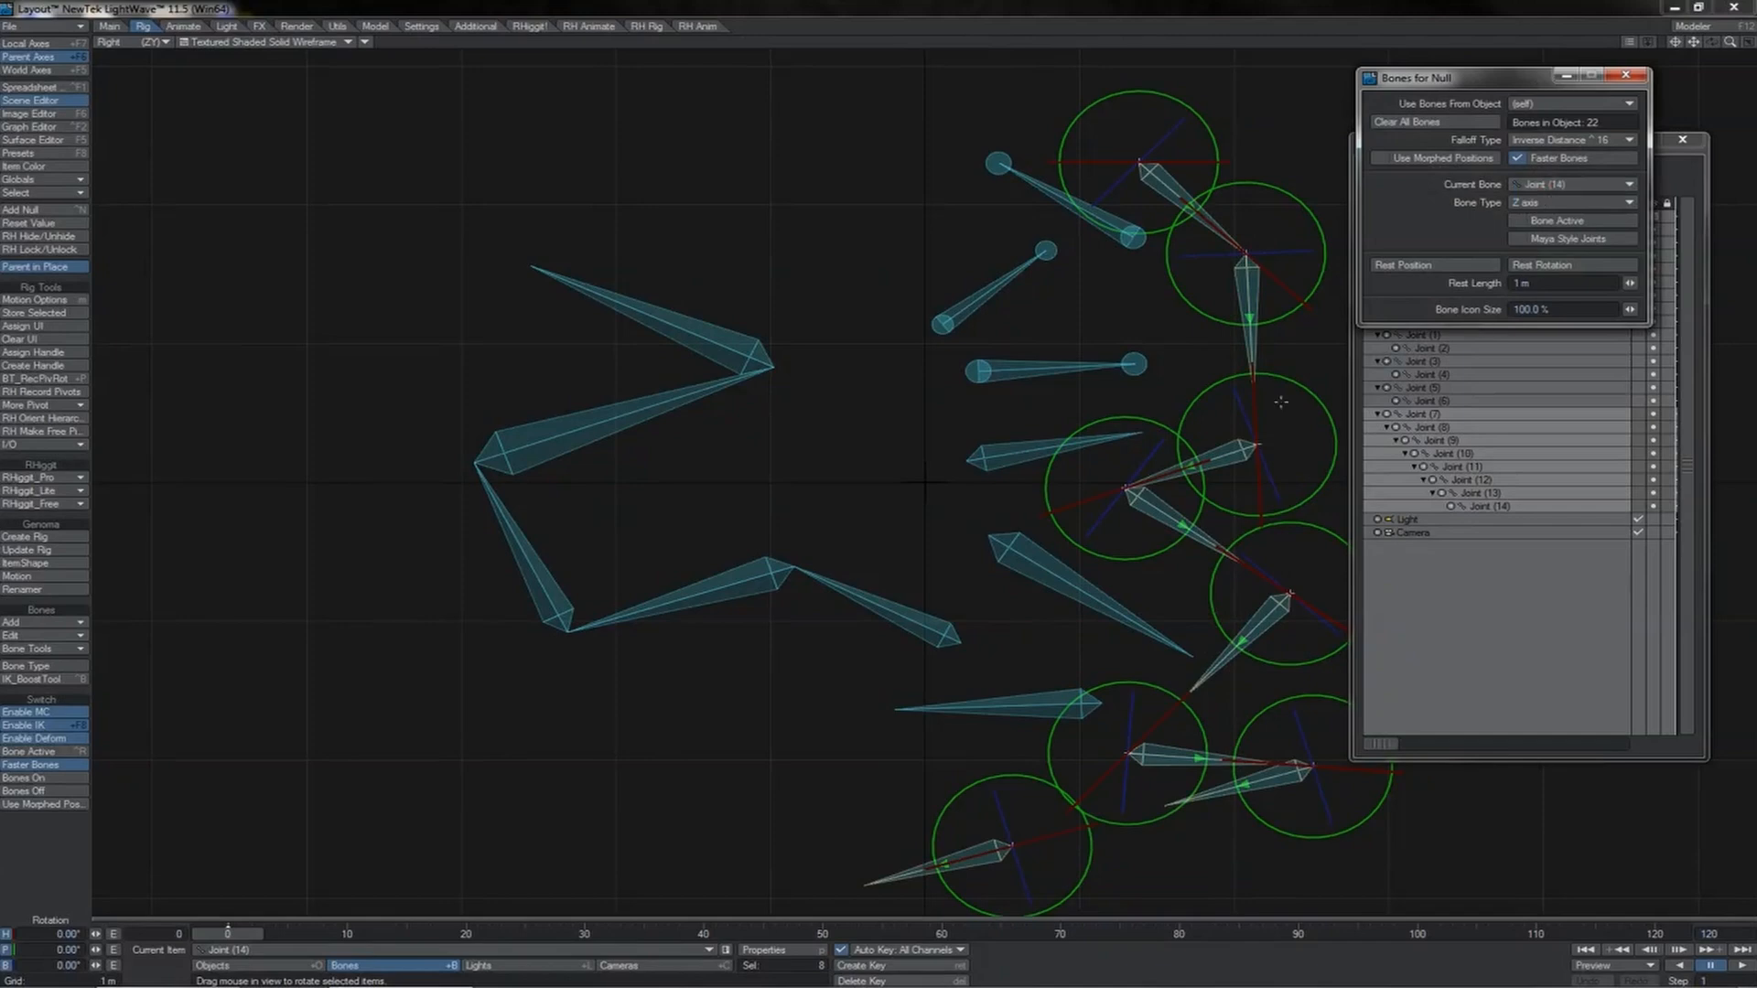
{"action": "left_click", "coordinate": [1633, 77]}
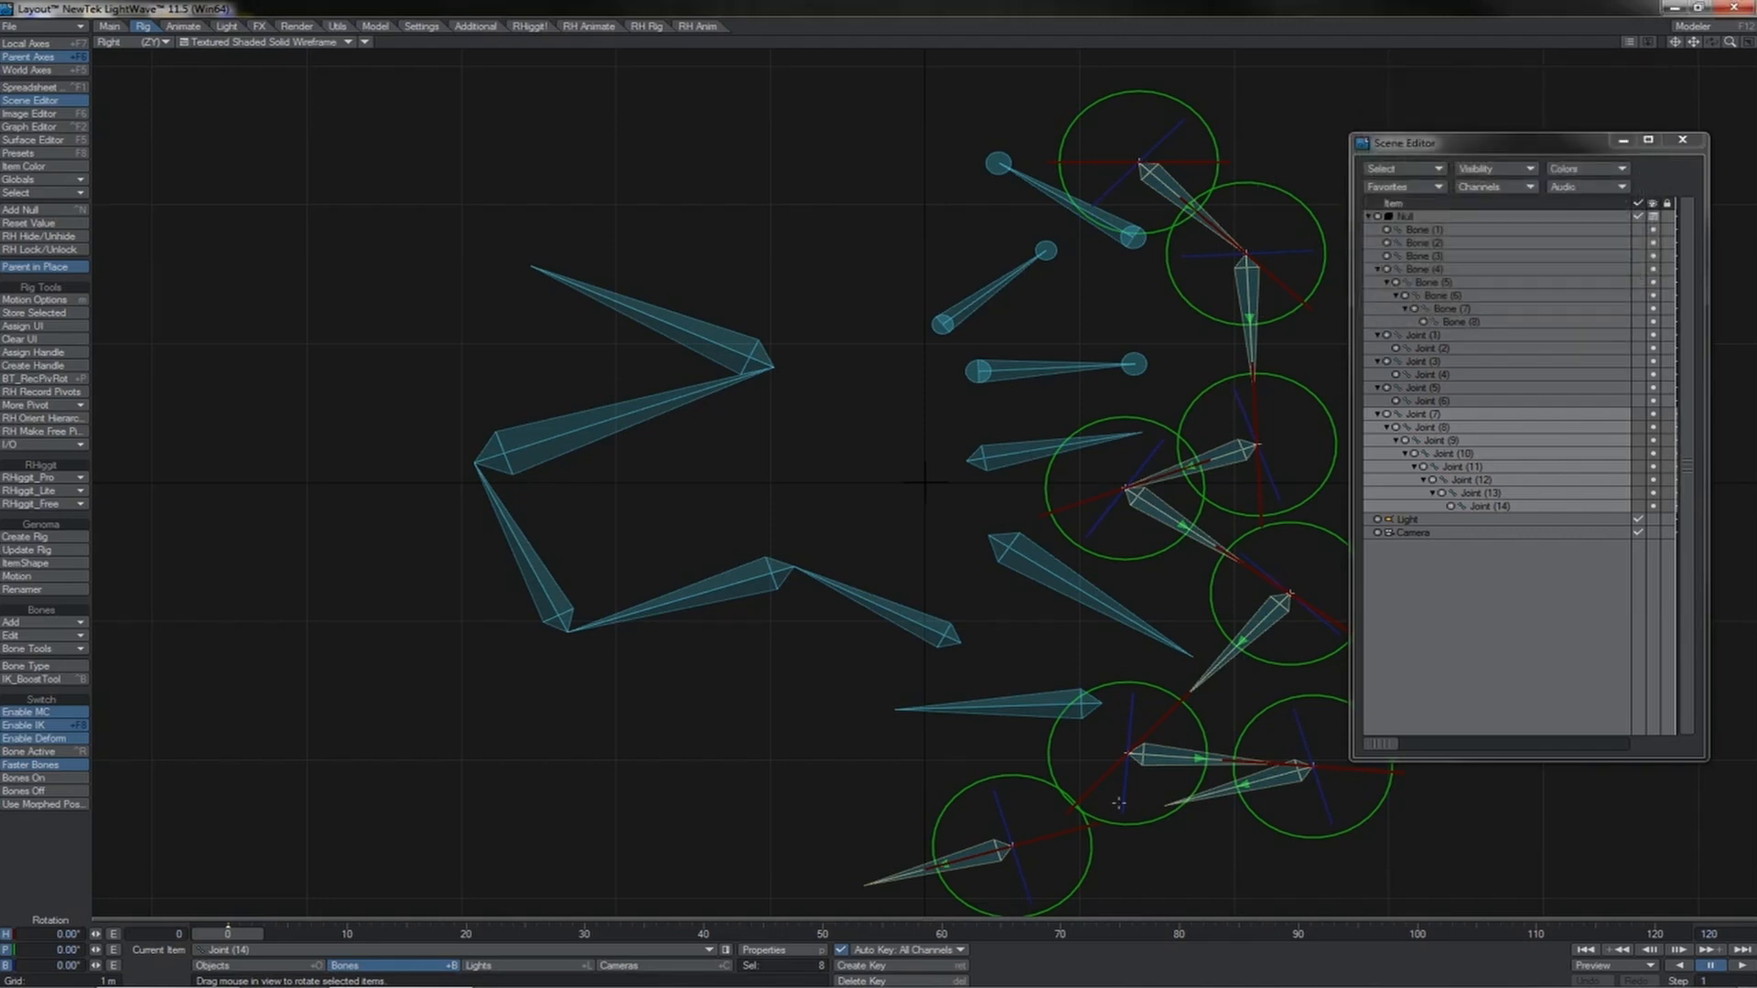
Set the bone type of the selected chain back to Joint.
{"action": "key", "text": "p"}
{"action": "left_click", "coordinate": [1555, 203]}
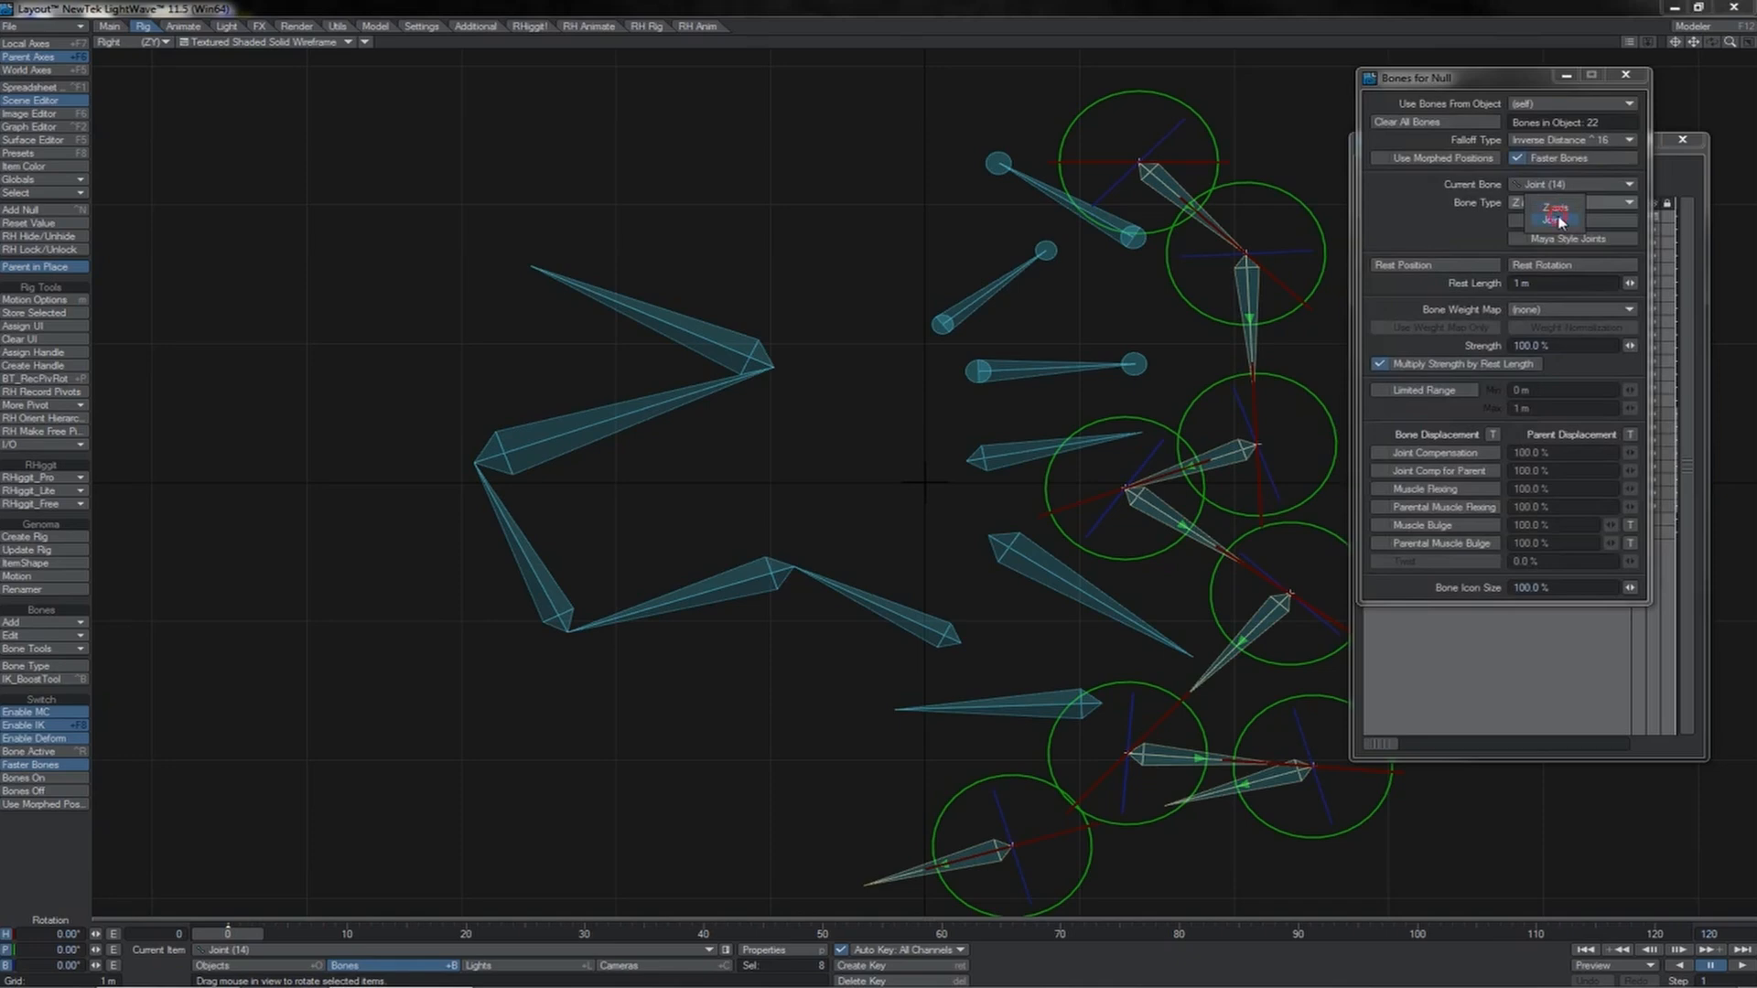
{"action": "left_click", "coordinate": [1560, 220]}
{"action": "left_click", "coordinate": [1626, 75]}
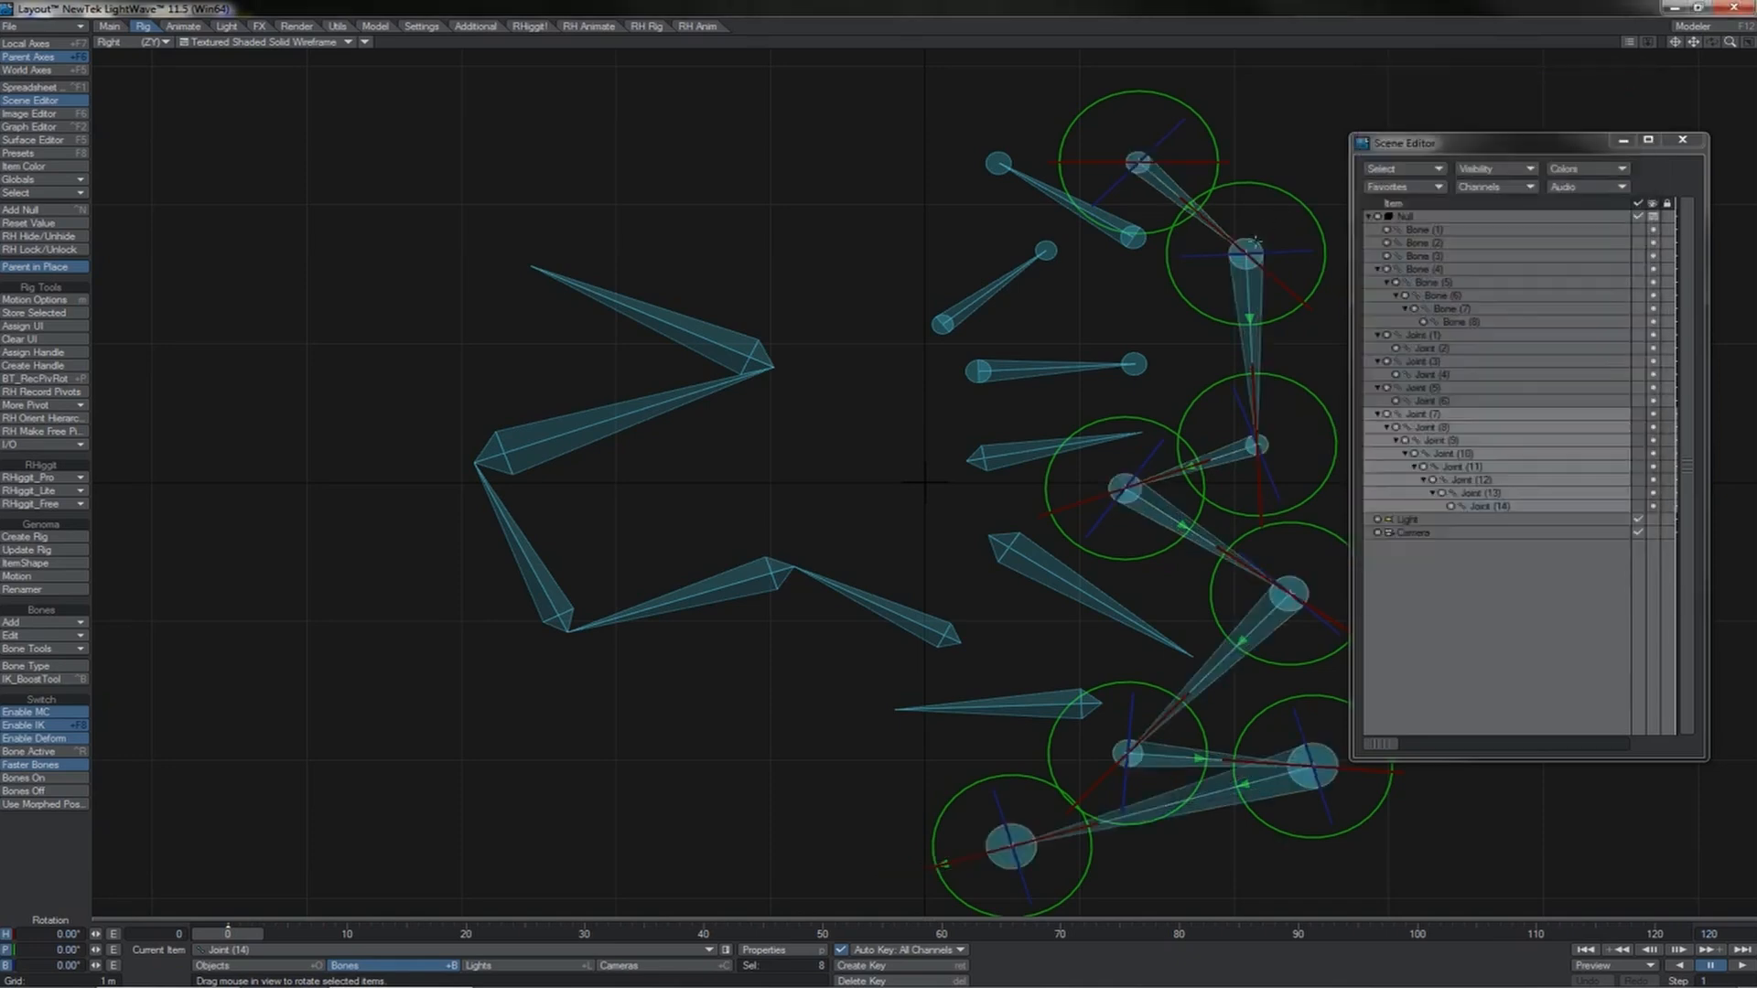
Reposition Joints (8), (9) and (10) one by one to begin a tighter zigzag below Joint (7).
{"action": "left_click", "coordinate": [1255, 240]}
{"action": "key", "text": "t"}
{"action": "left_click_drag", "start_coordinate": [1308, 259], "coordinate": [1323, 152]}
{"action": "key", "text": "Down"}
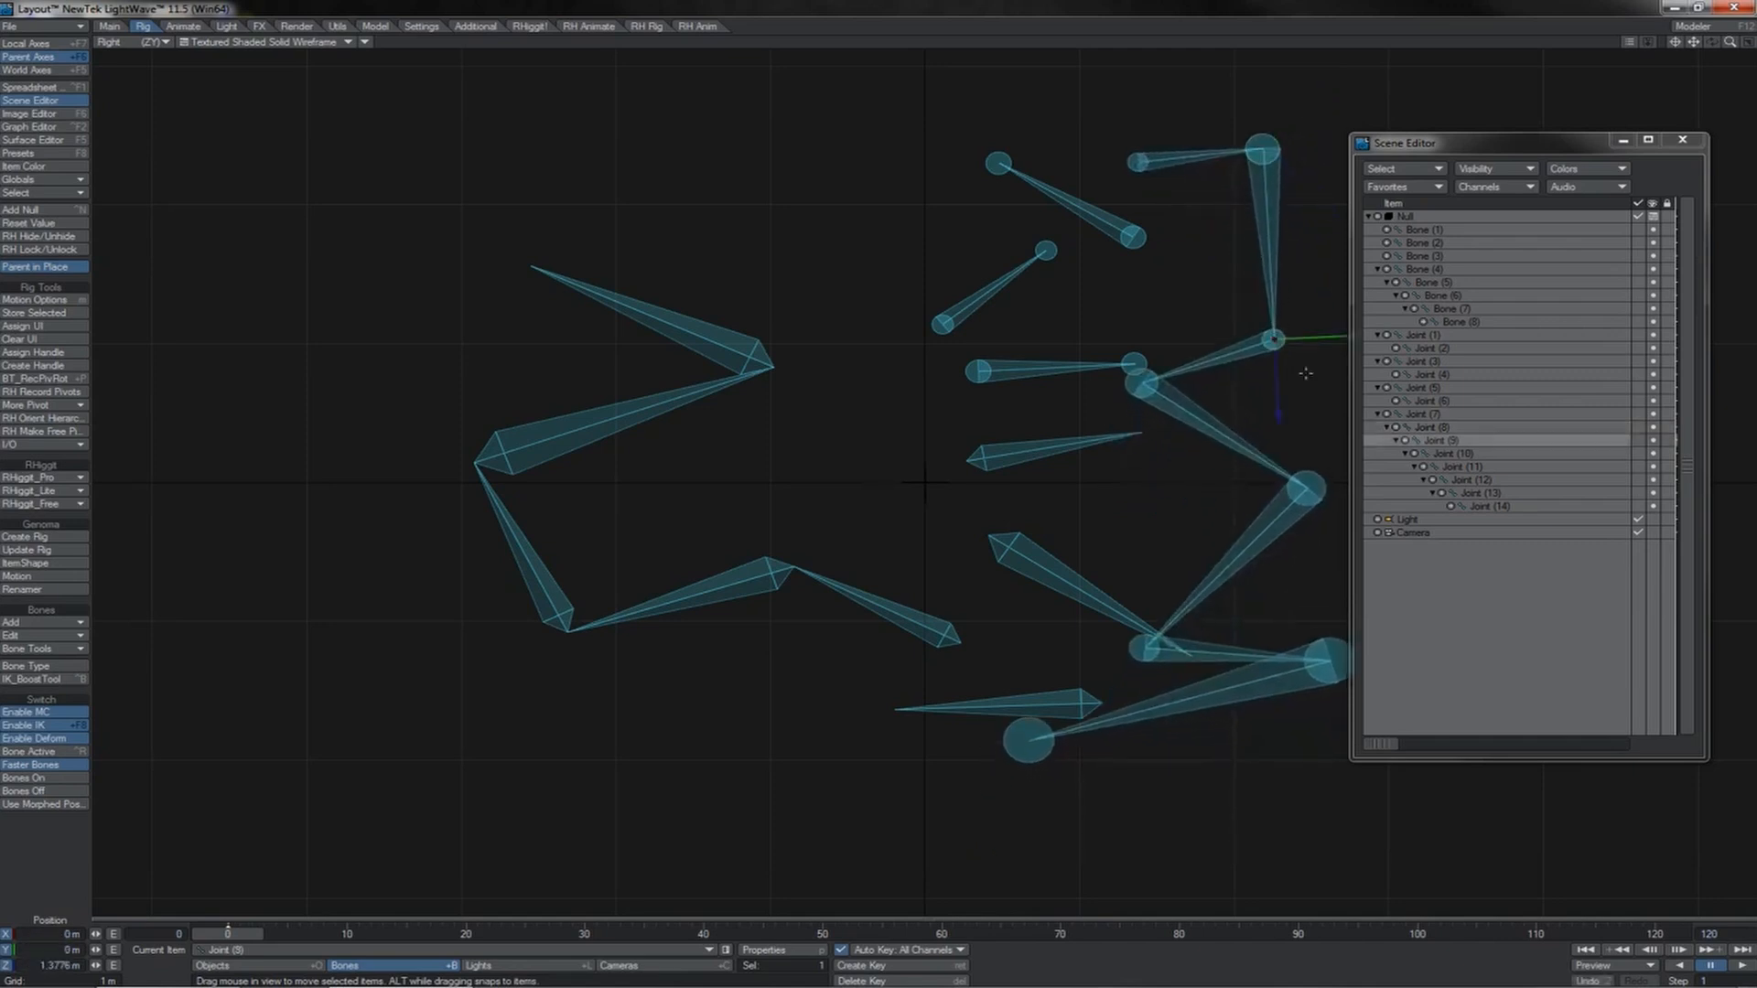
{"action": "left_click_drag", "start_coordinate": [1312, 377], "coordinate": [1241, 251]}
{"action": "key", "text": "Down"}
{"action": "left_click_drag", "start_coordinate": [1263, 313], "coordinate": [1489, 301]}
Reposition Joints (11) through (14) one by one so the rest of the chain continues the tight zigzag downward.
{"action": "key", "text": "Down"}
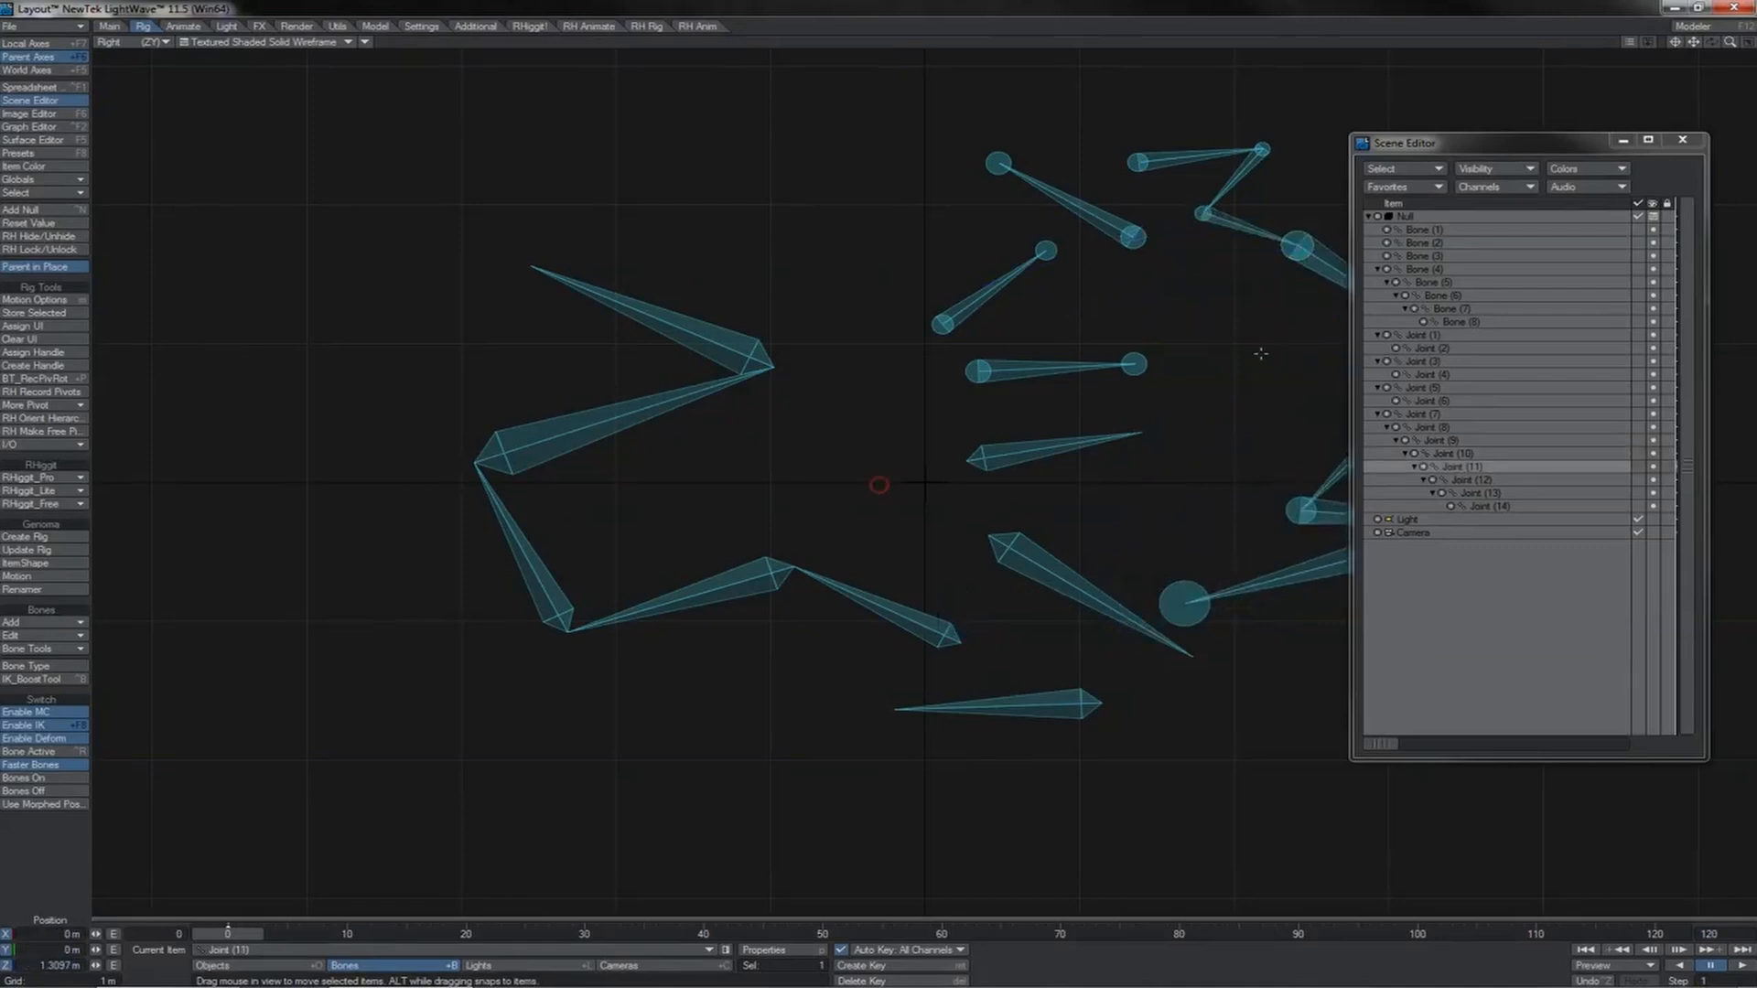
{"action": "left_click_drag", "start_coordinate": [1267, 355], "coordinate": [1218, 313]}
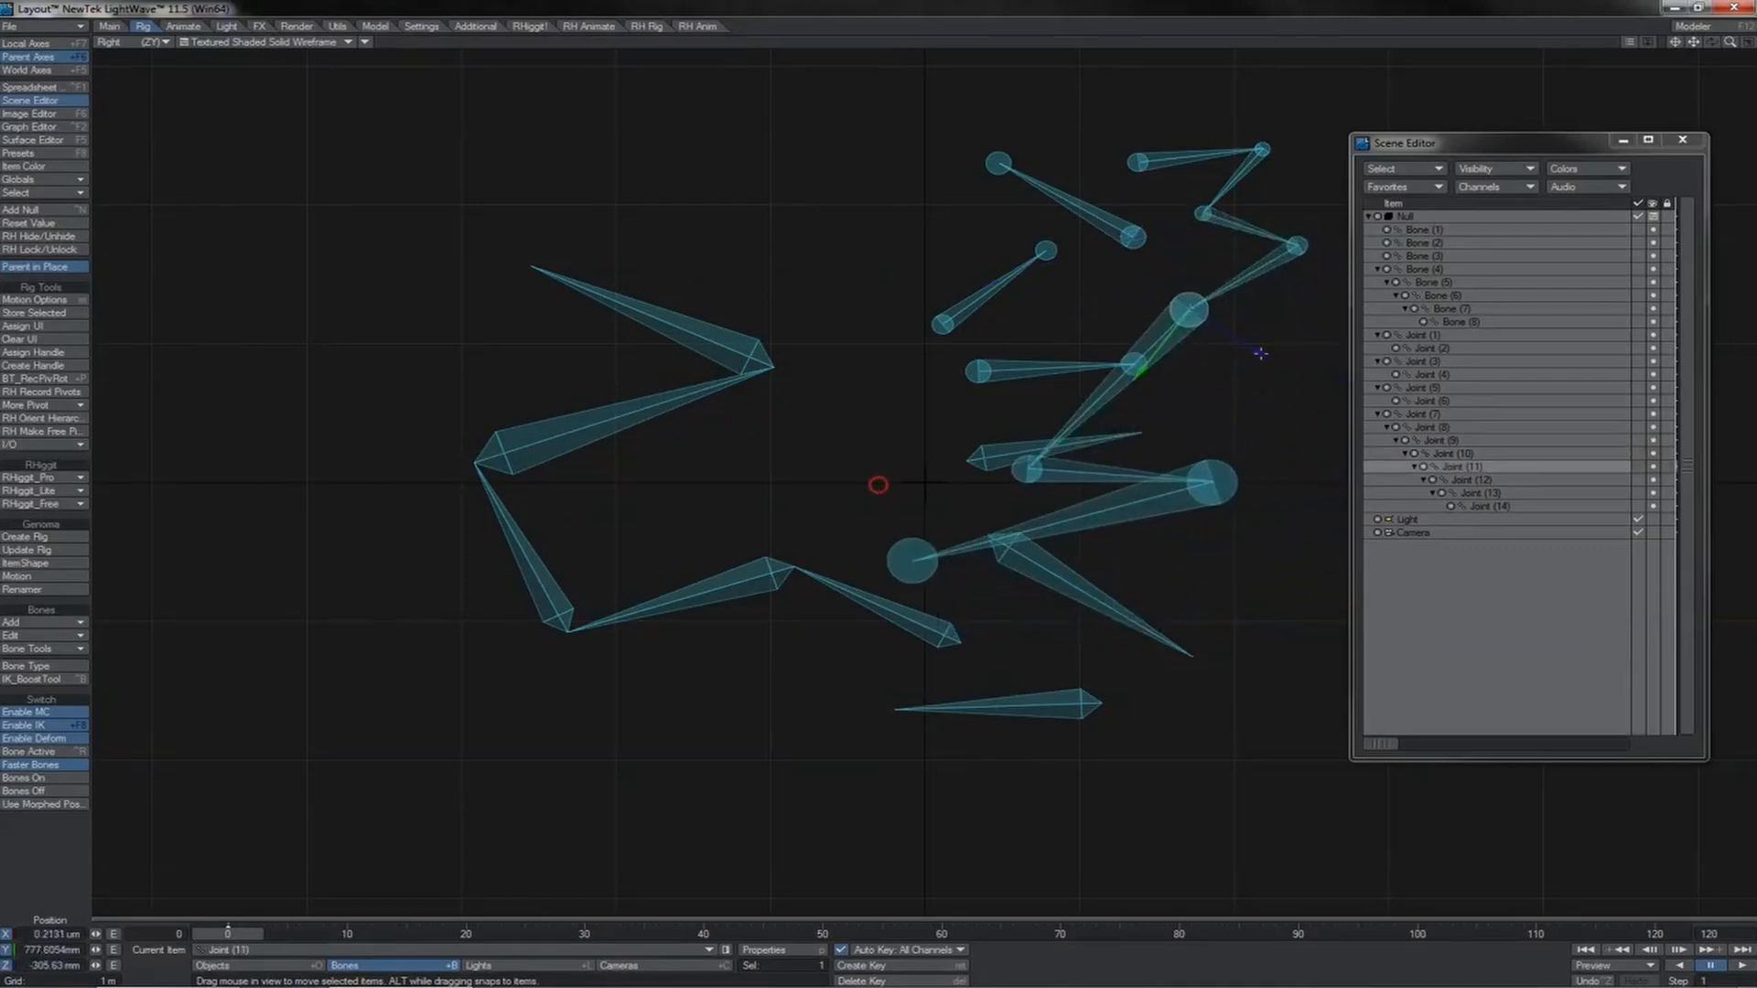
{"action": "key", "text": "Down"}
{"action": "left_click_drag", "start_coordinate": [1238, 383], "coordinate": [1304, 358]}
{"action": "key", "text": "Down"}
{"action": "left_click_drag", "start_coordinate": [1304, 358], "coordinate": [997, 416]}
{"action": "key", "text": "Down"}
{"action": "left_click_drag", "start_coordinate": [891, 513], "coordinate": [1317, 503]}
{"action": "mouse_move", "coordinate": [1069, 476]}
{"action": "left_mouse_down"}
{"action": "mouse_move", "coordinate": [1042, 498]}
{"action": "mouse_move", "coordinate": [917, 494]}
{"action": "mouse_move", "coordinate": [1086, 431]}
{"action": "mouse_move", "coordinate": [1058, 462]}
{"action": "left_mouse_up"}
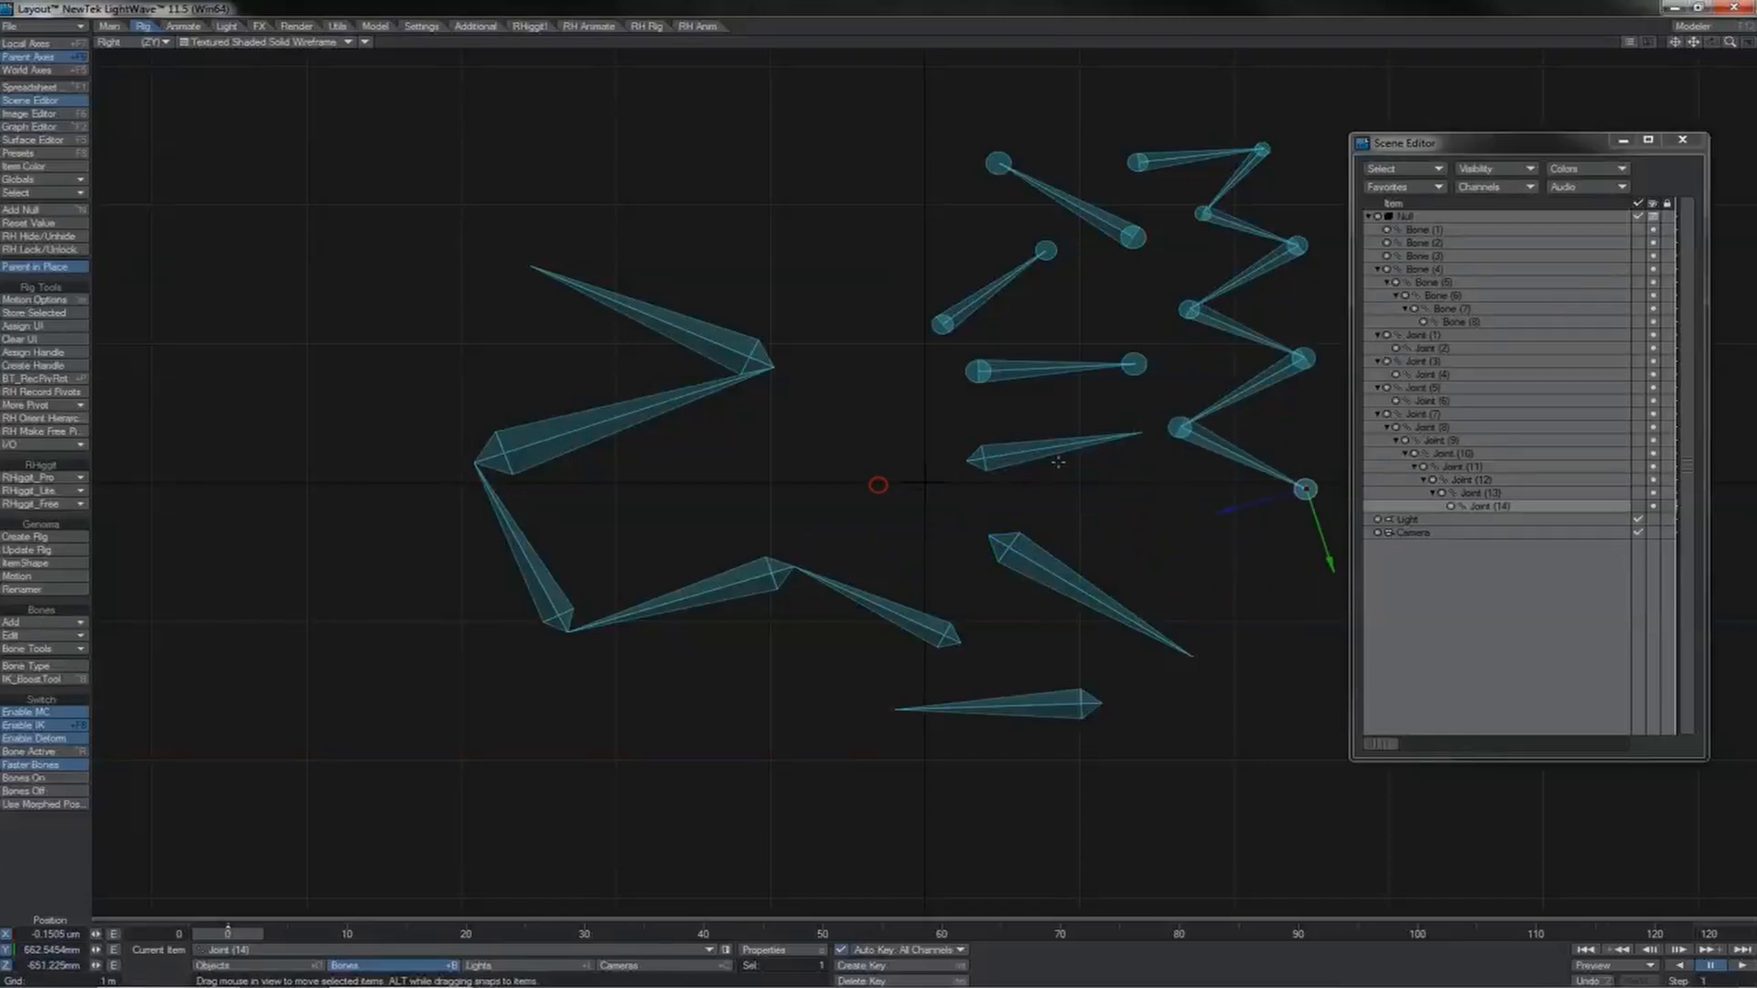
Select the whole joint chain from Joint (7) to Joint (14) and set its bone type to Z axis.
{"action": "left_click", "coordinate": [1173, 416]}
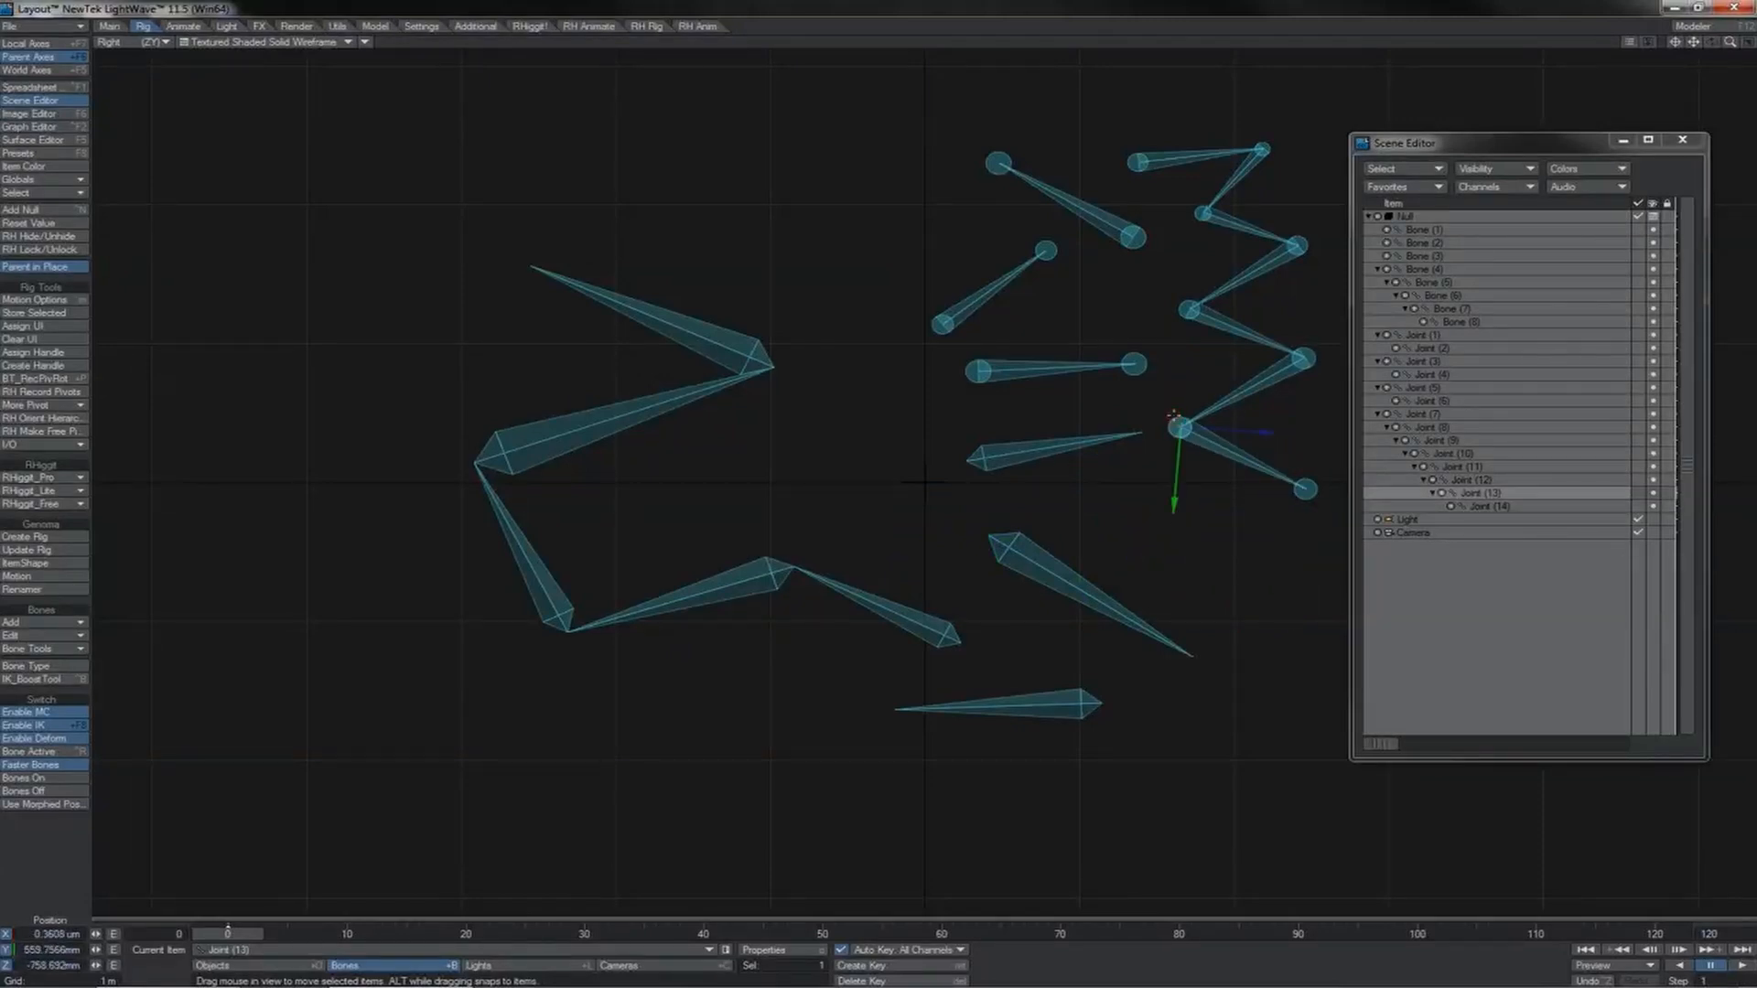
{"action": "left_click", "coordinate": [1136, 162]}
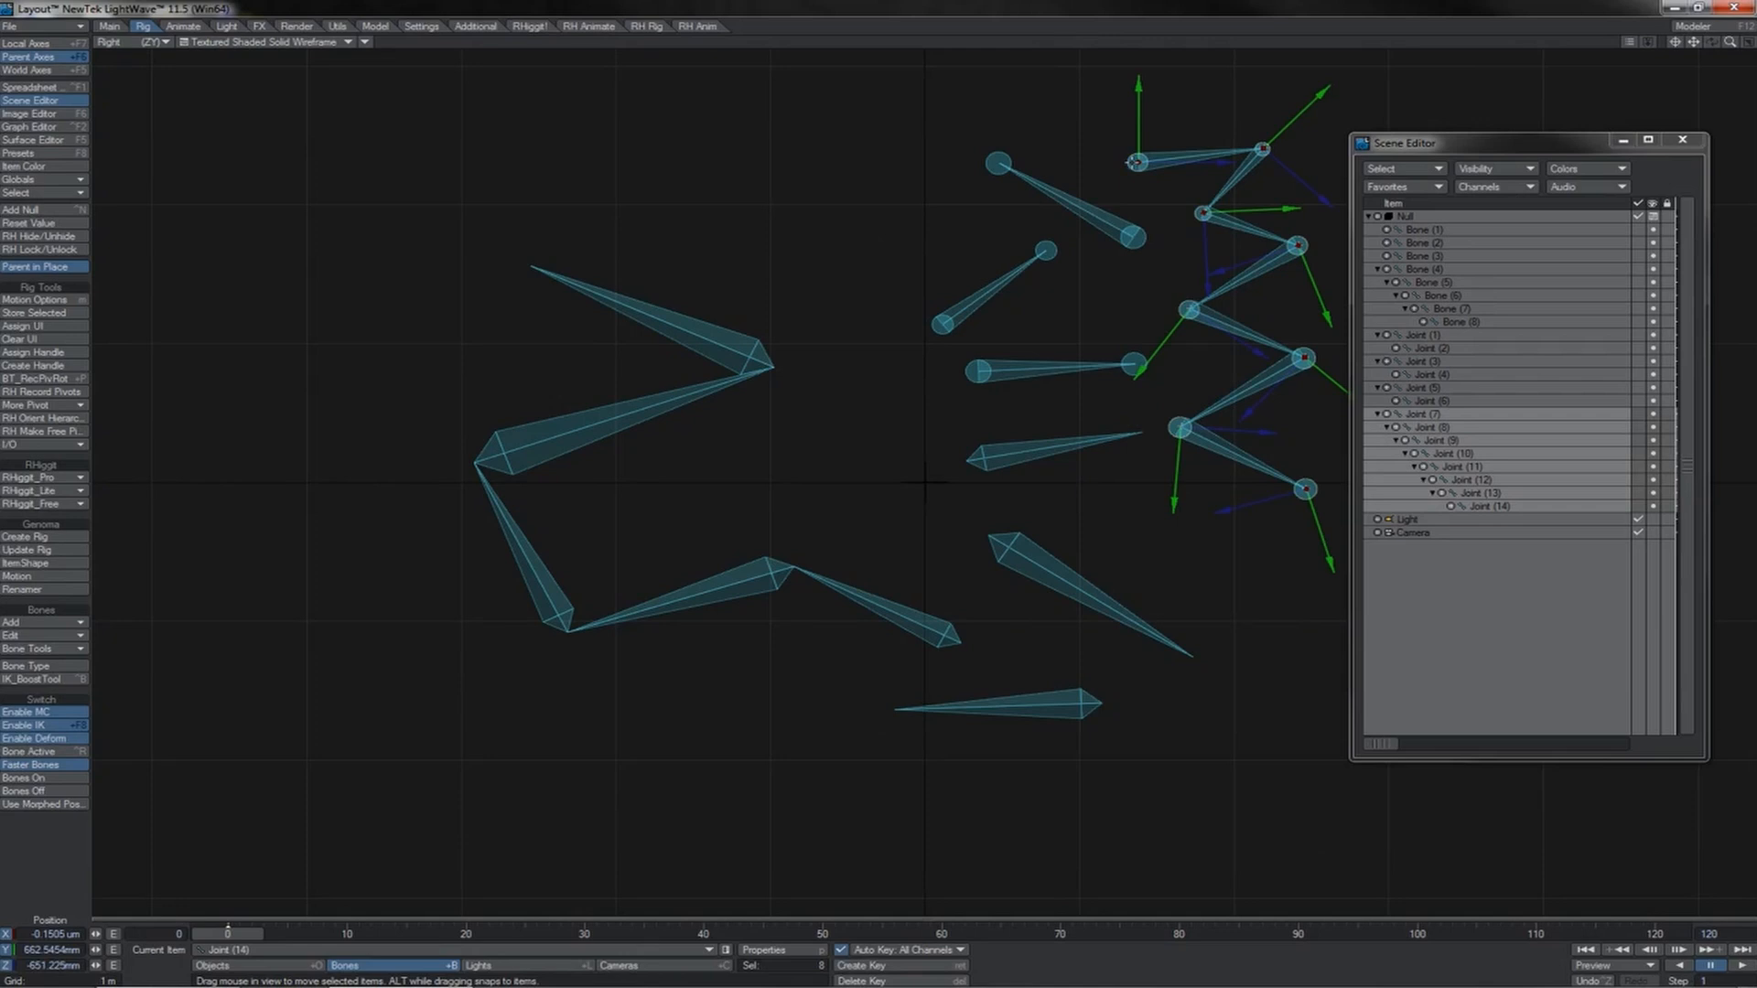
{"action": "key", "text": "y"}
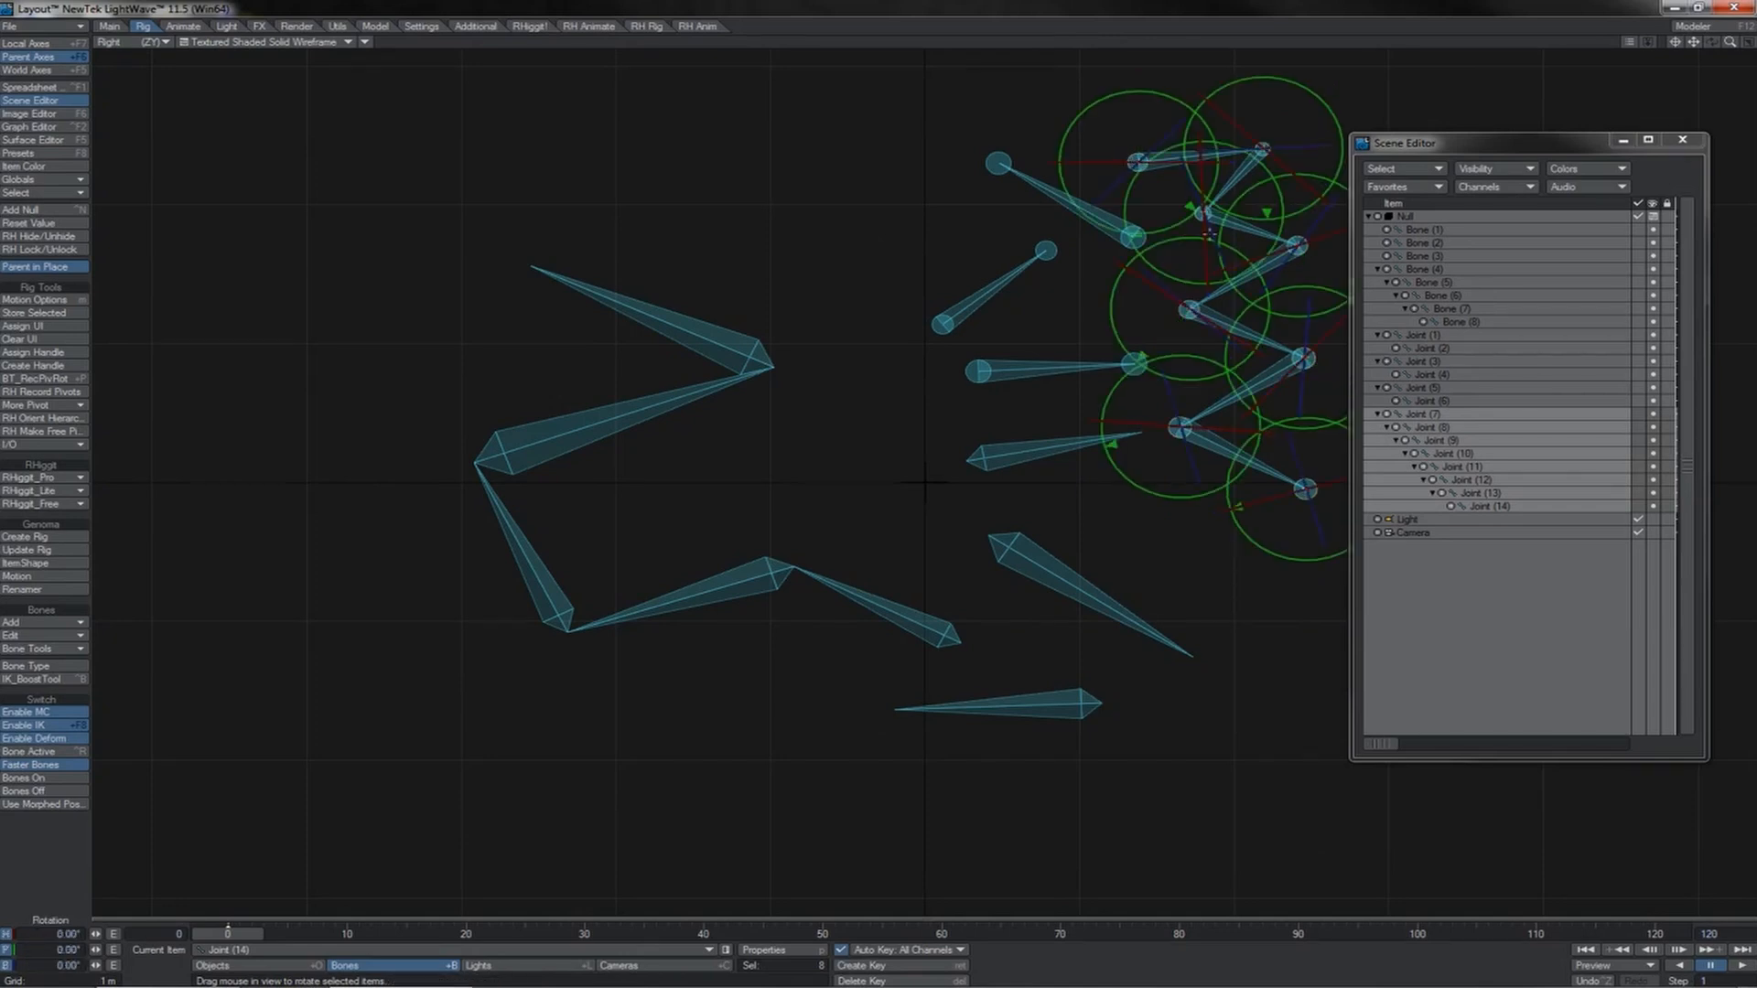
{"action": "key", "text": "p"}
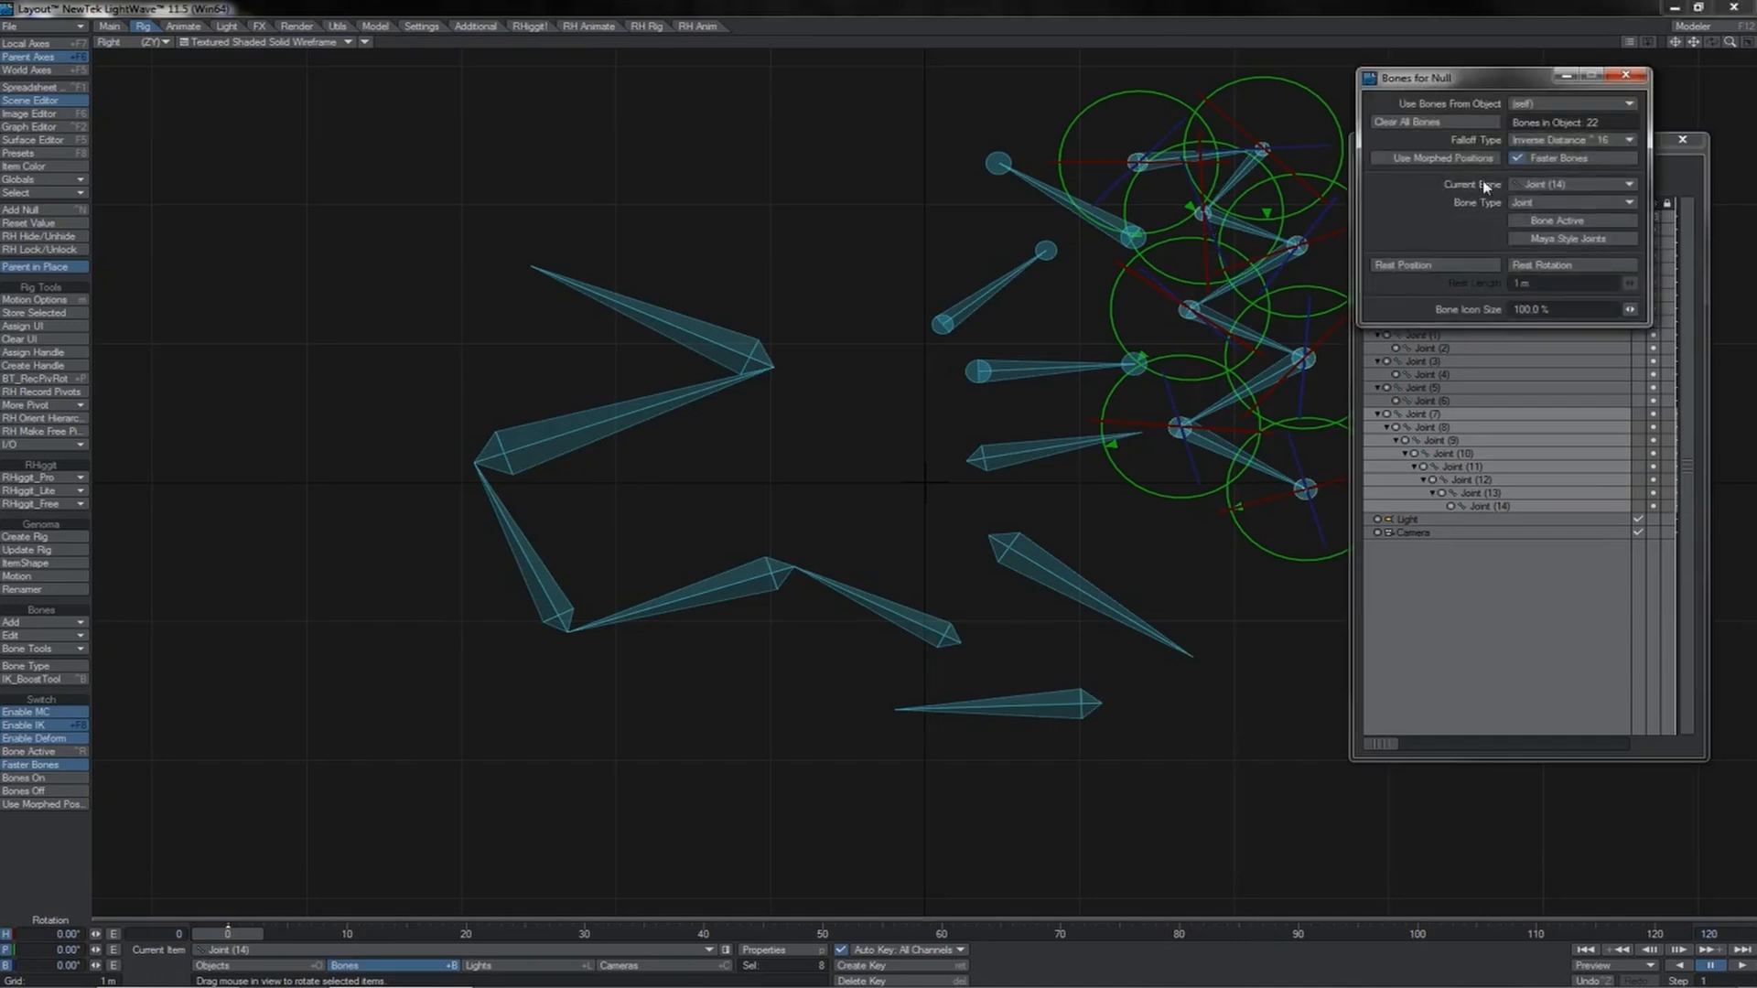
{"action": "left_click", "coordinate": [1534, 205]}
{"action": "left_click", "coordinate": [1530, 191]}
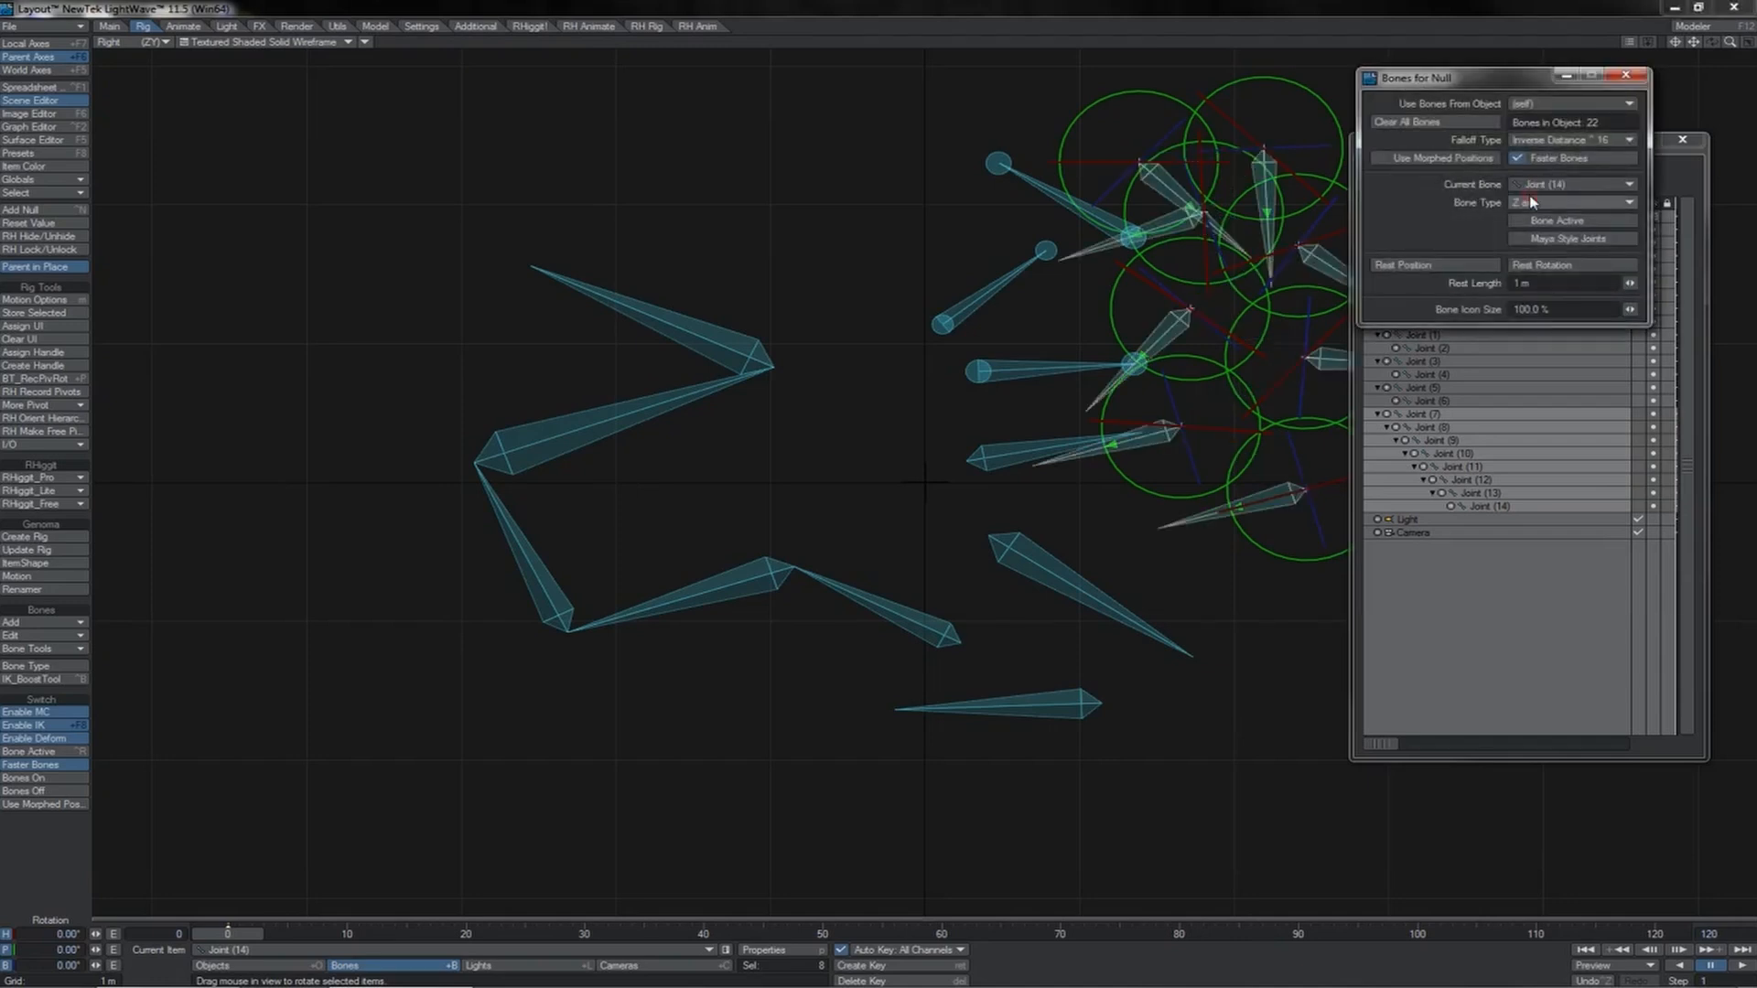
{"action": "left_click", "coordinate": [1623, 78]}
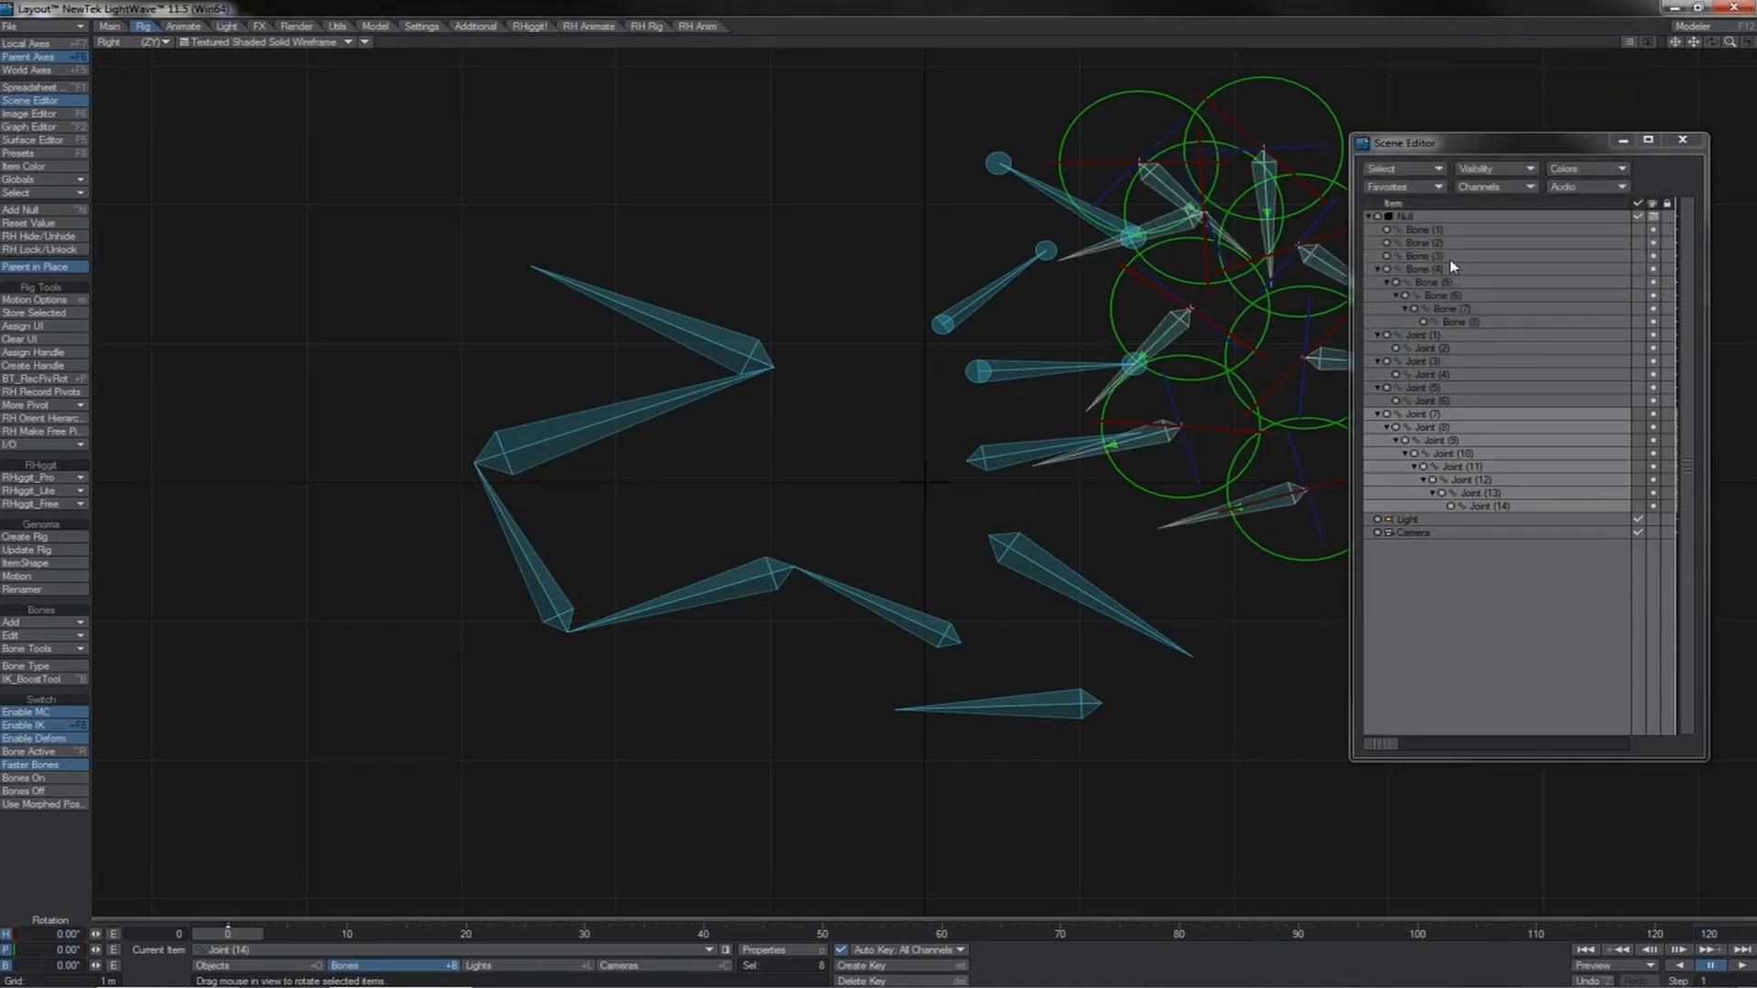
Close the Scene Editor and reorient the selected chain with RH Orient Hierarchy.
{"action": "left_click", "coordinate": [1682, 139]}
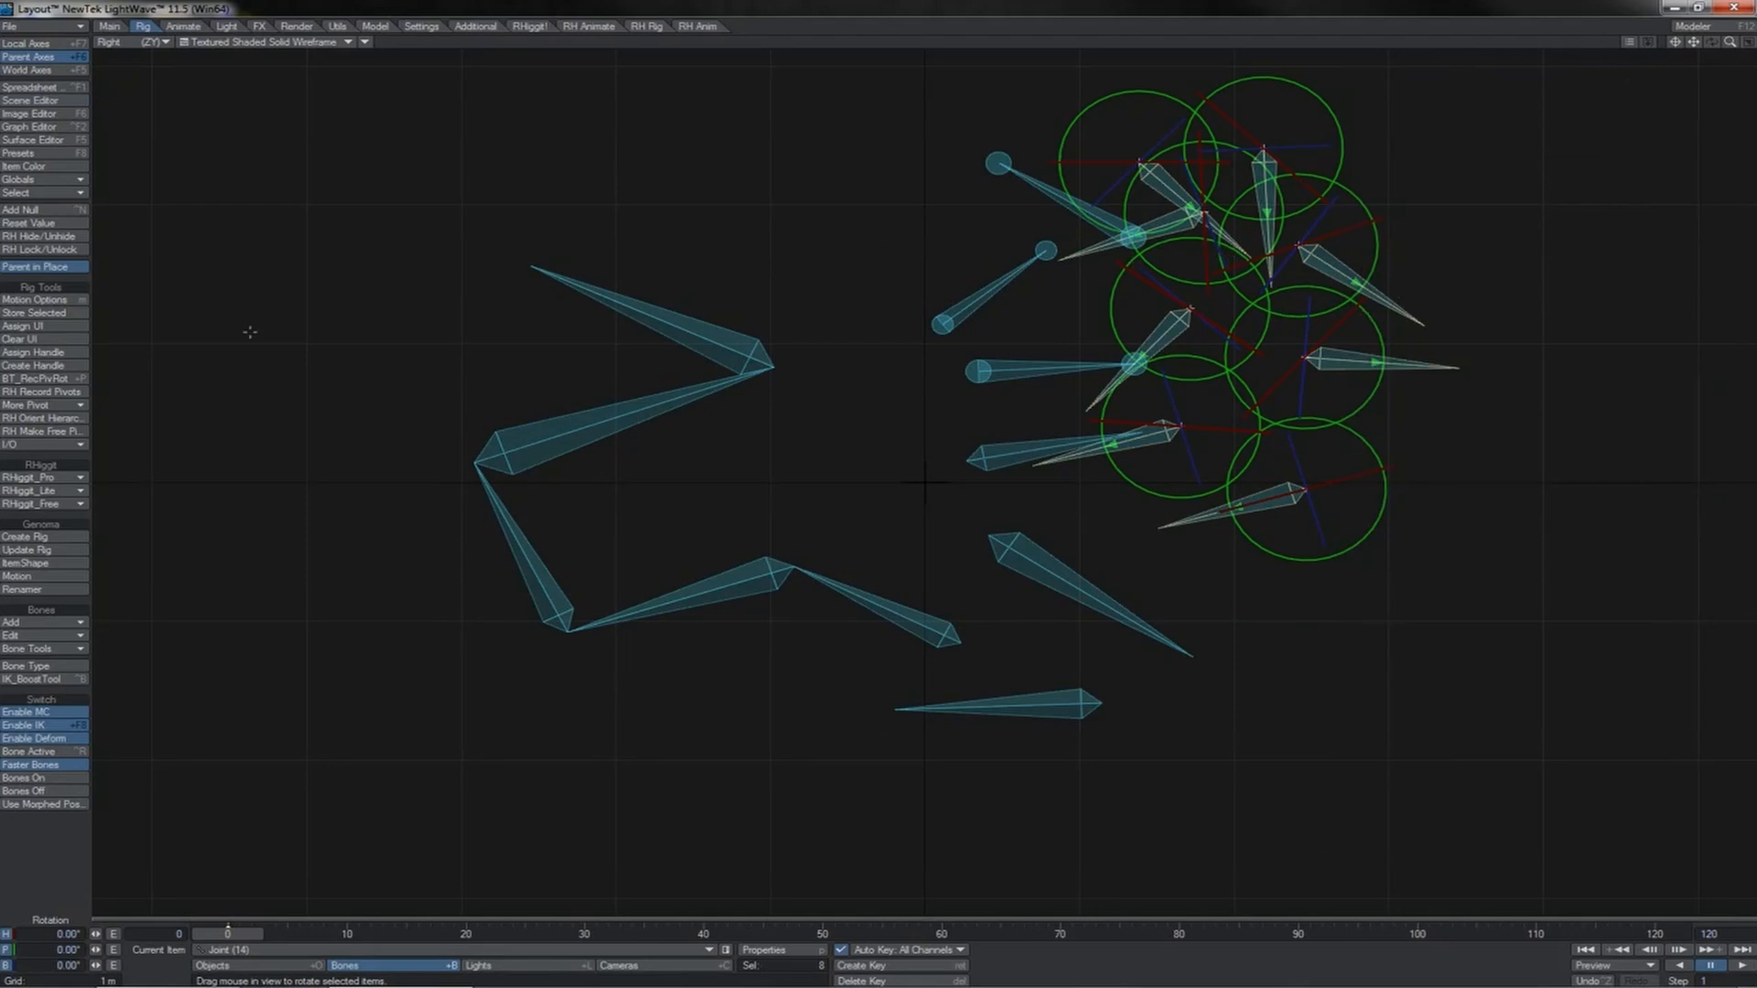
{"action": "left_click", "coordinate": [77, 423]}
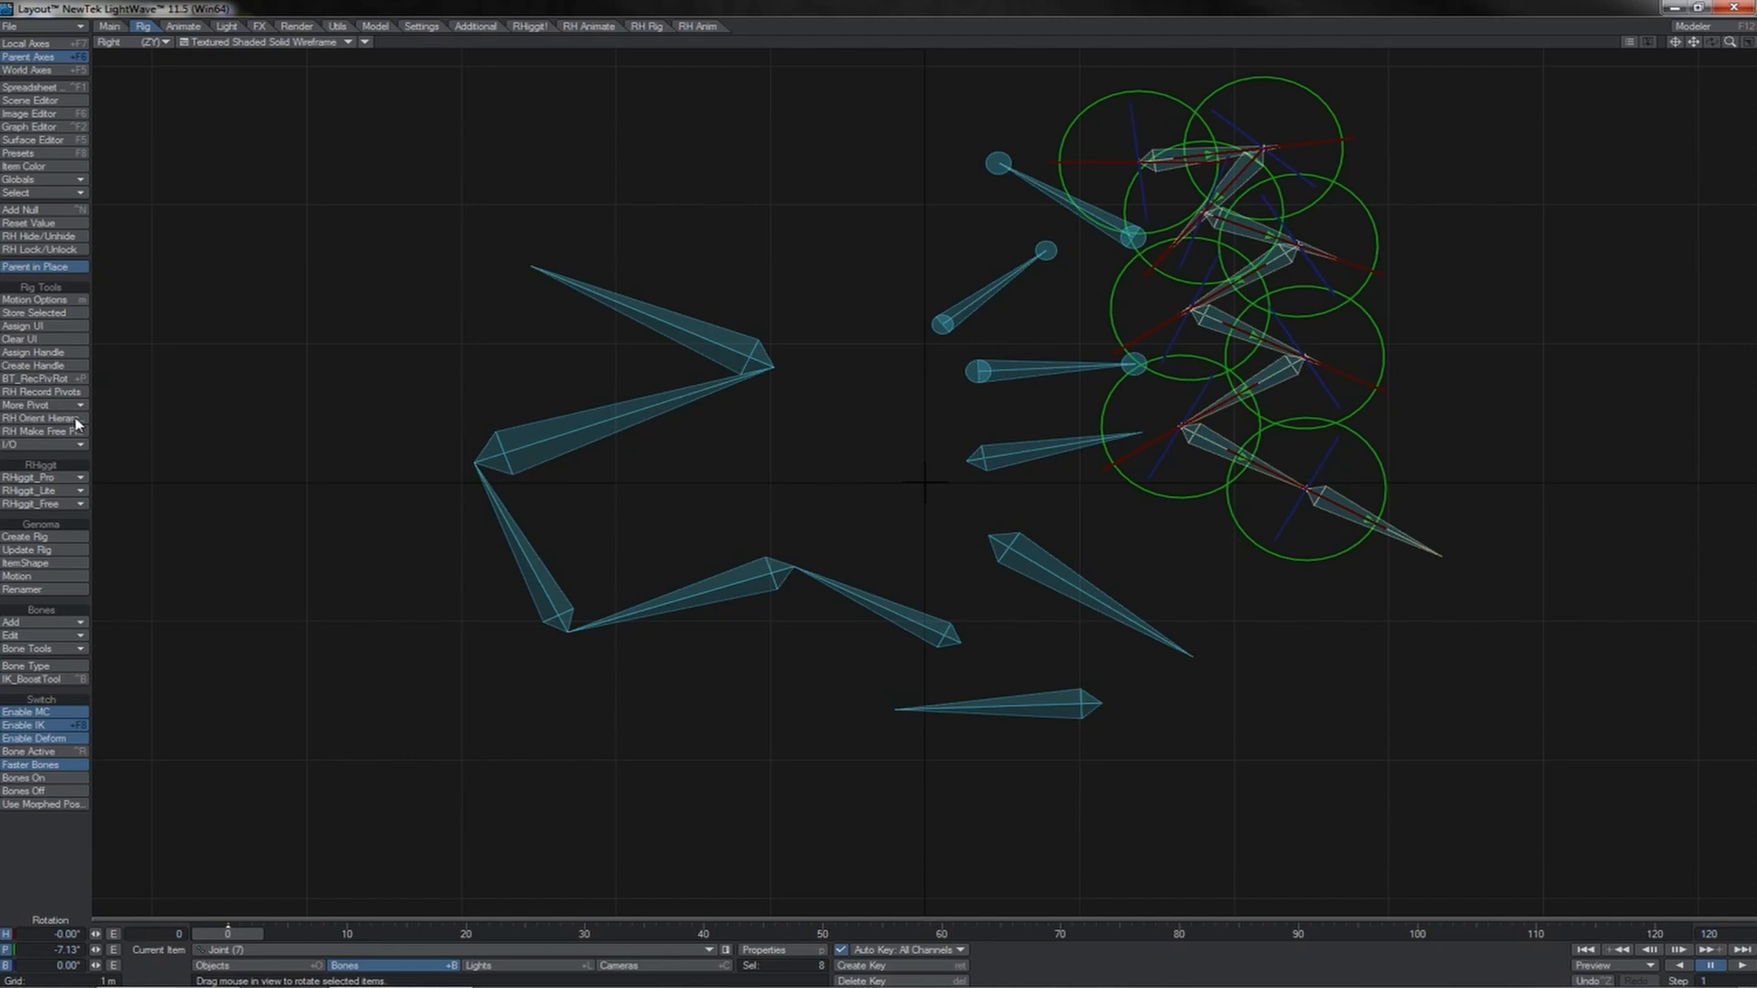
Move Bones (5) to (8) of the large Z-axis bone chain one by one to new positions.
{"action": "left_click", "coordinate": [709, 590]}
{"action": "key", "text": "t"}
{"action": "left_click_drag", "start_coordinate": [785, 487], "coordinate": [797, 375]}
{"action": "key", "text": "Down"}
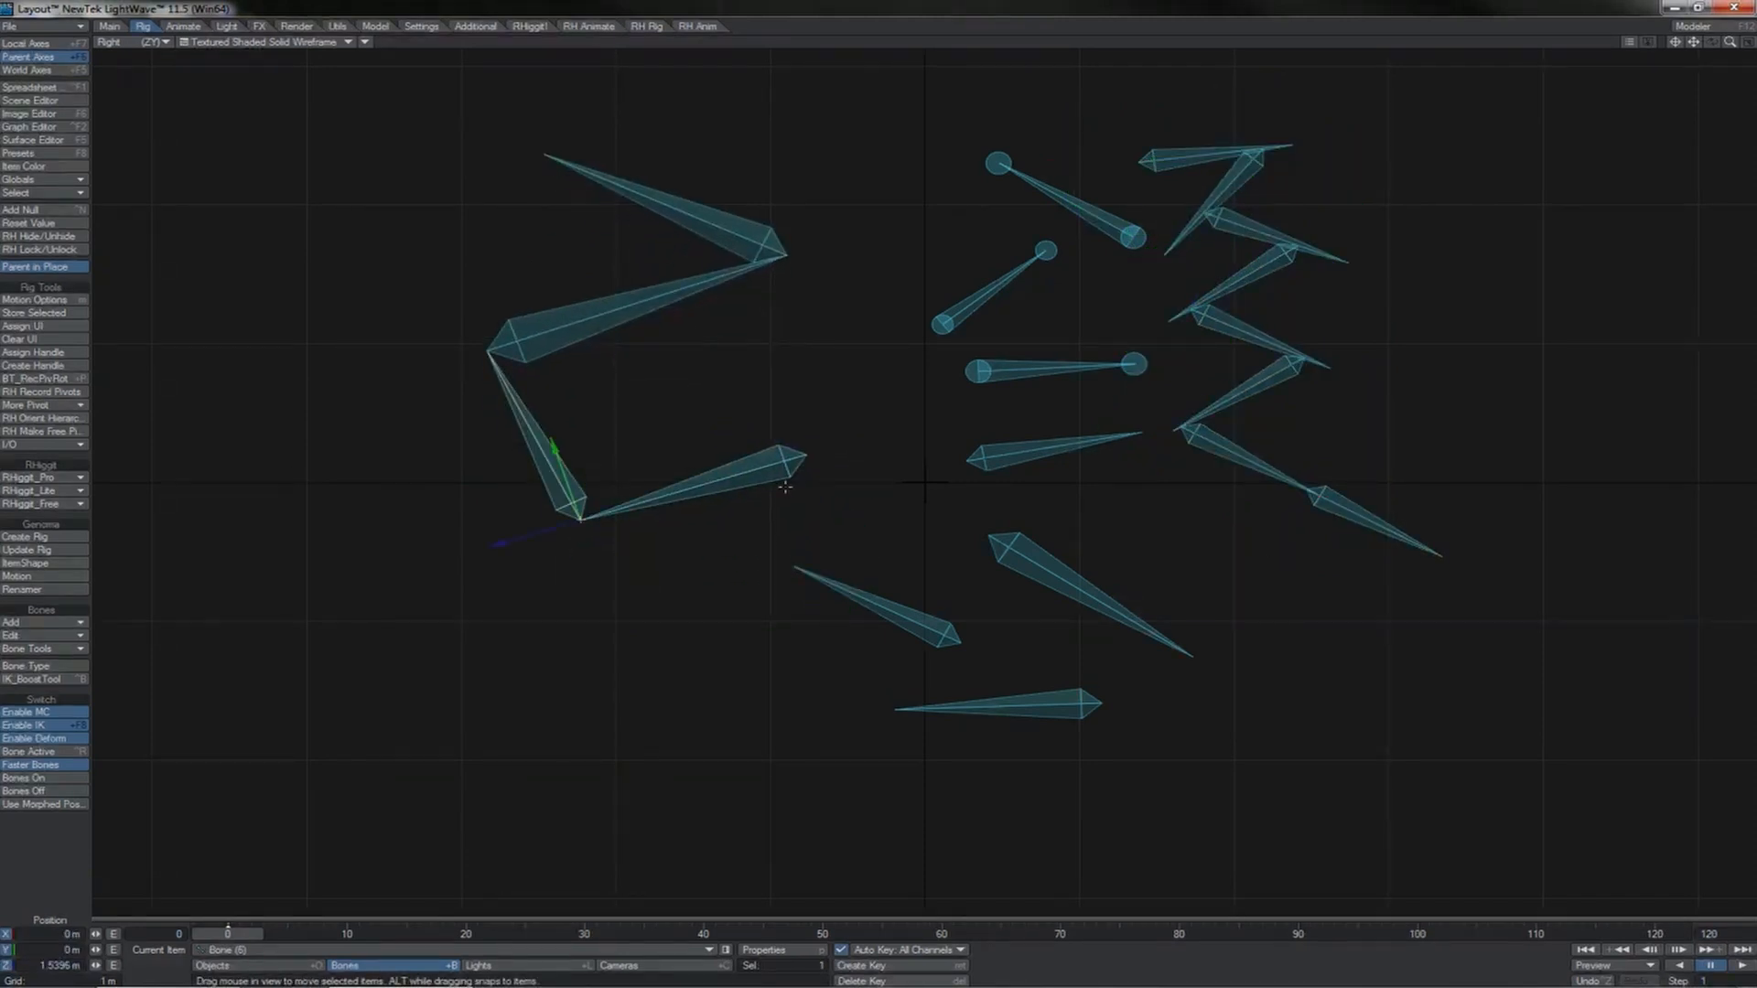
{"action": "left_click_drag", "start_coordinate": [601, 406], "coordinate": [746, 656]}
{"action": "key", "text": "Down"}
{"action": "key", "text": "Down"}
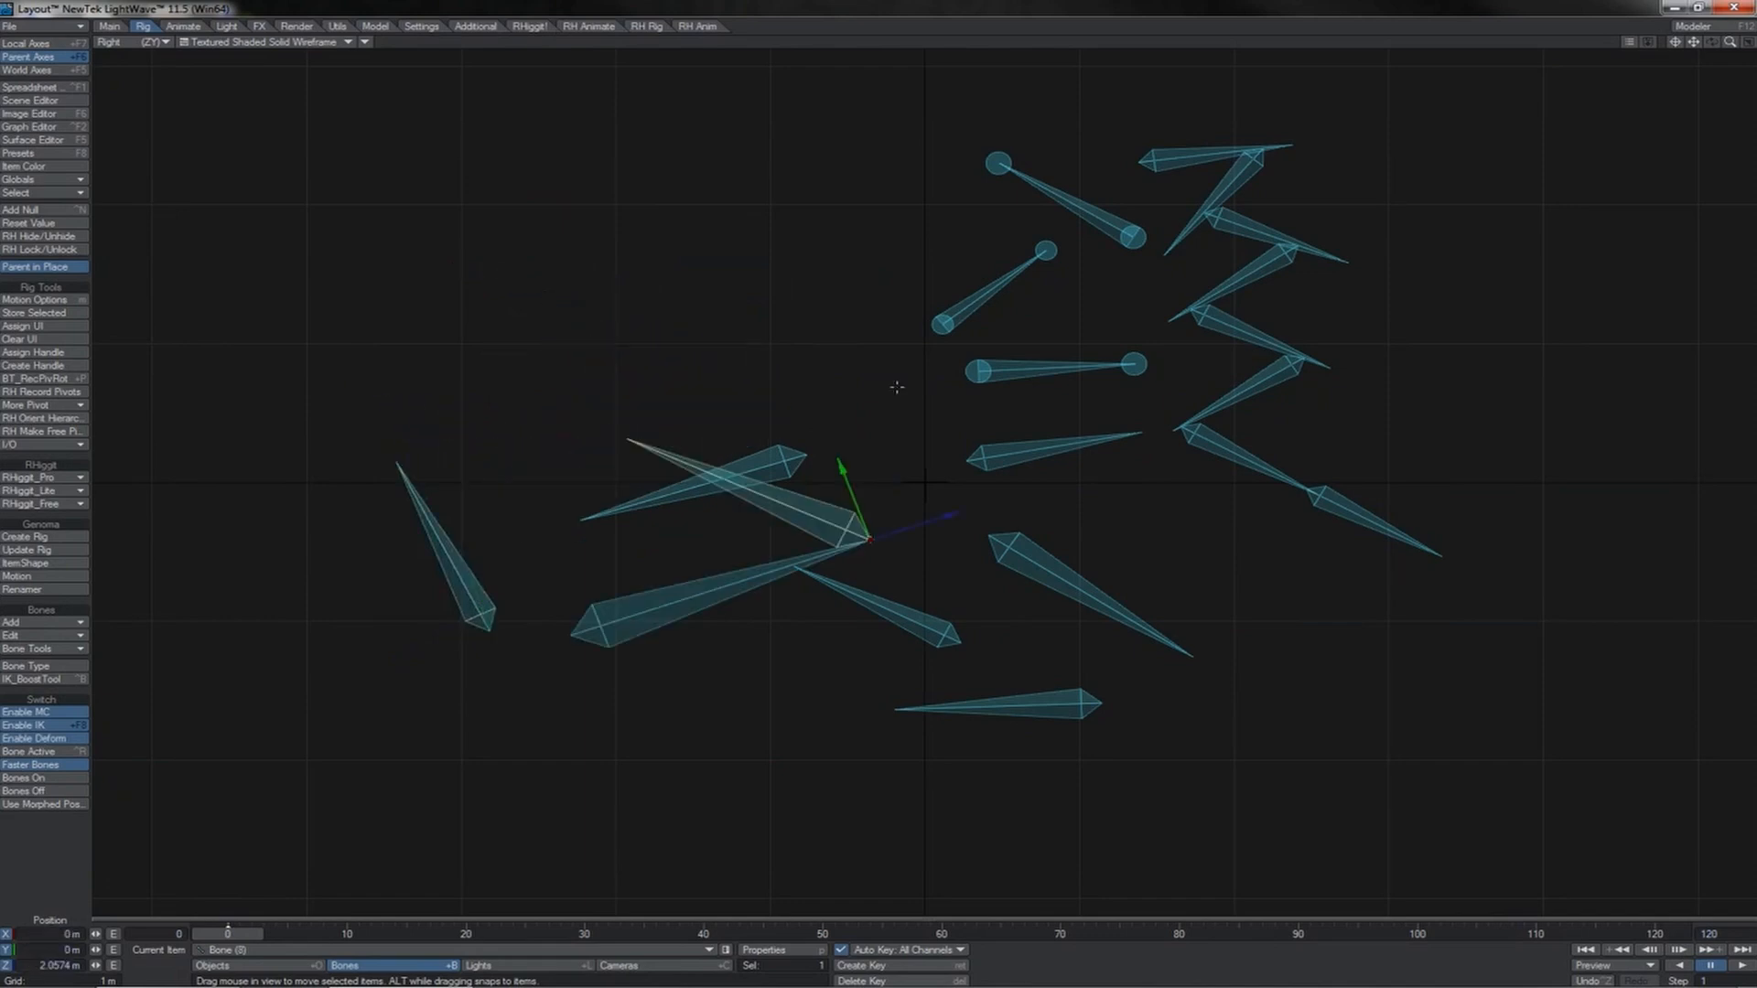
{"action": "left_click_drag", "start_coordinate": [897, 388], "coordinate": [655, 648]}
Select the bone chain from Bone (5) to Bone (8) and realign it with RH Orient Hierarchy.
{"action": "left_click", "coordinate": [794, 459], "text": "shift"}
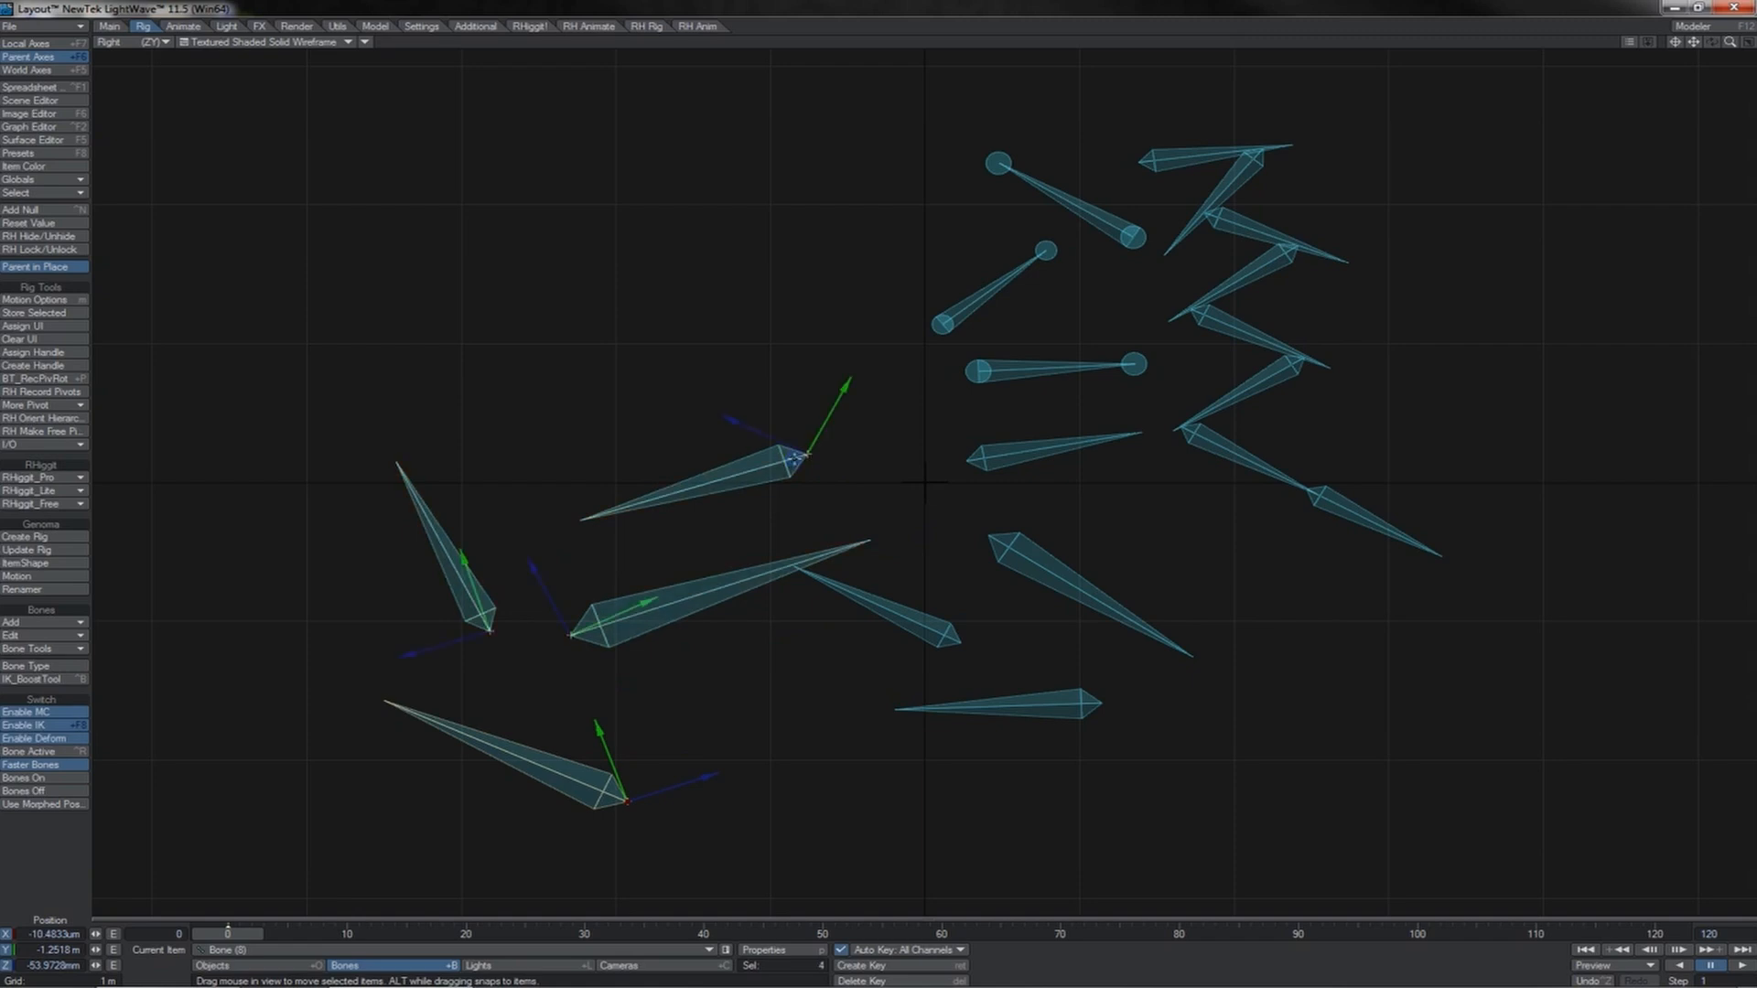
{"action": "left_click", "coordinate": [52, 418]}
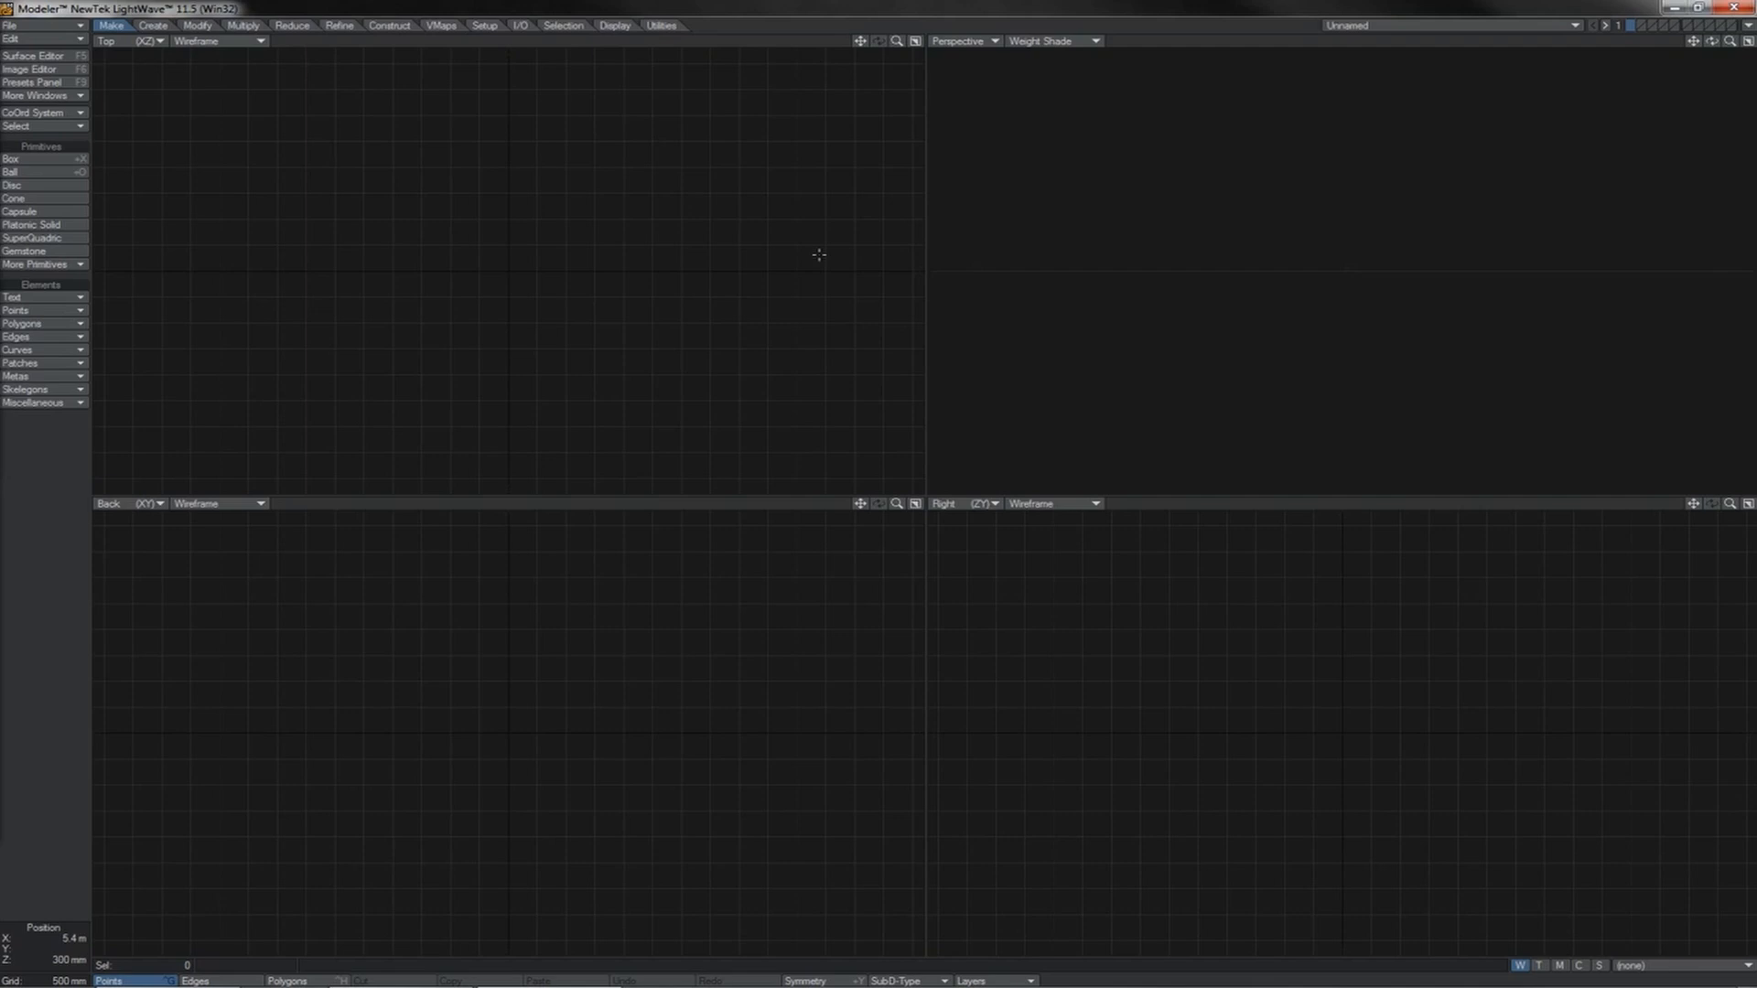
Draw a zigzag chain of four skelegons in the Top view, complete it, and delete it.
{"action": "left_click", "coordinate": [484, 25]}
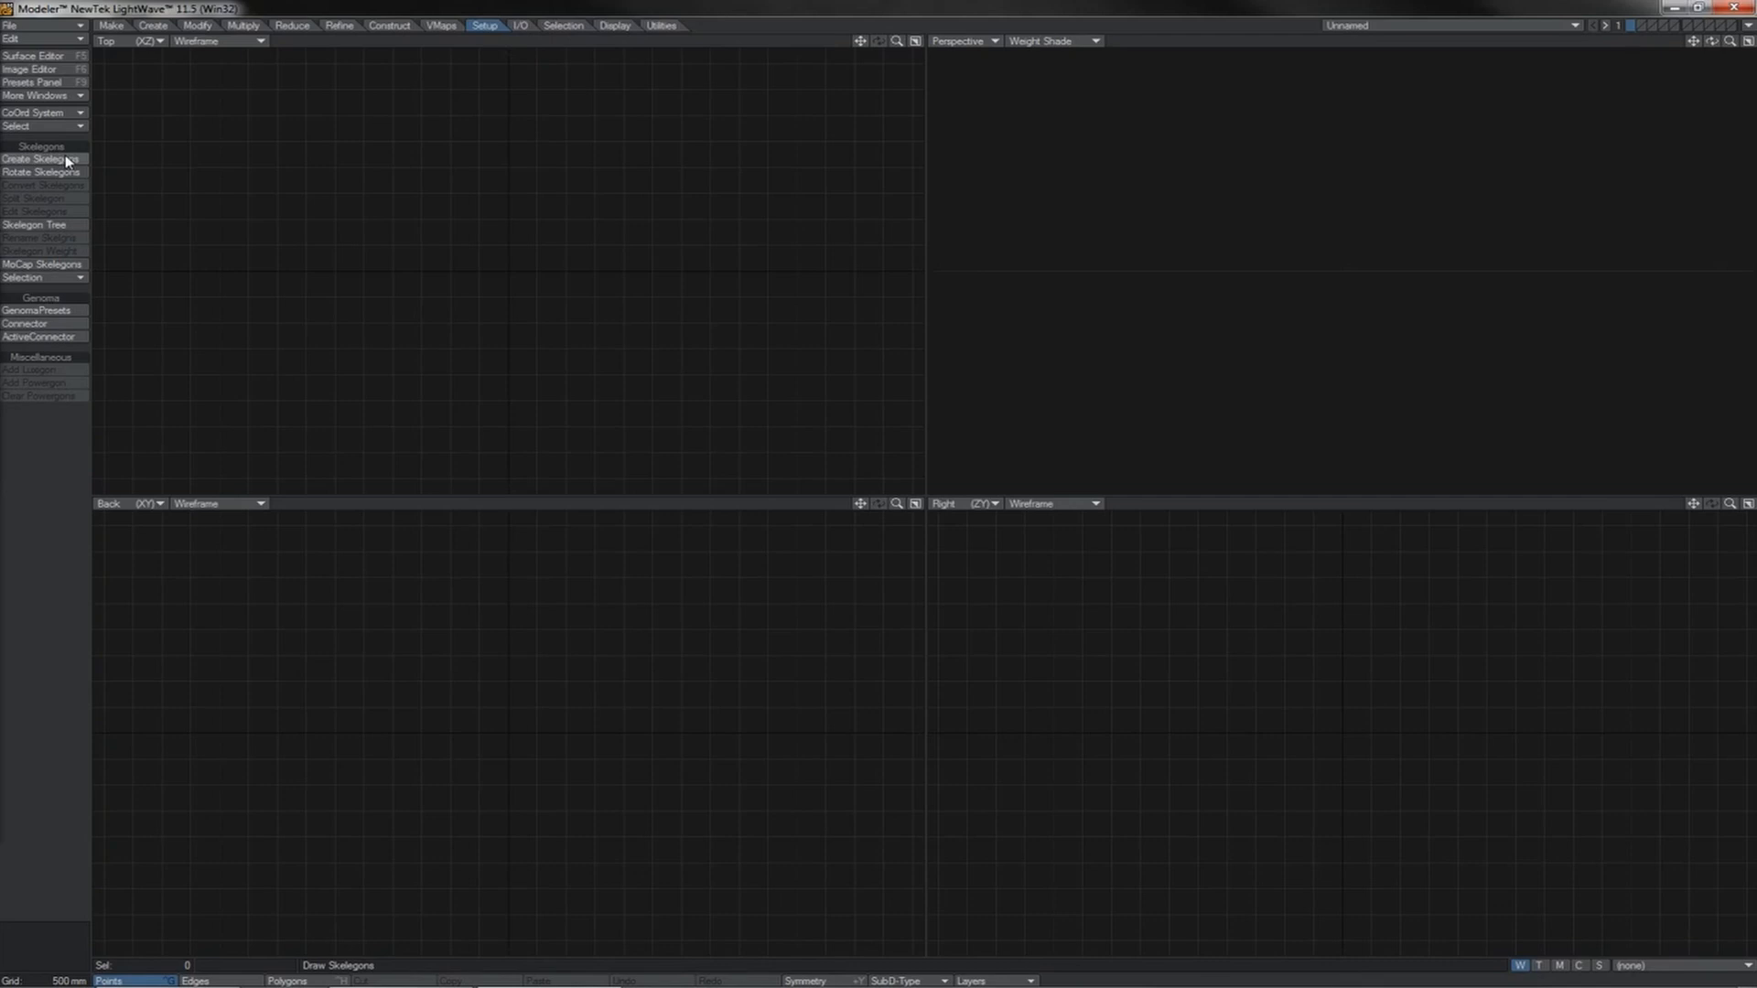
{"action": "left_click", "coordinate": [66, 160]}
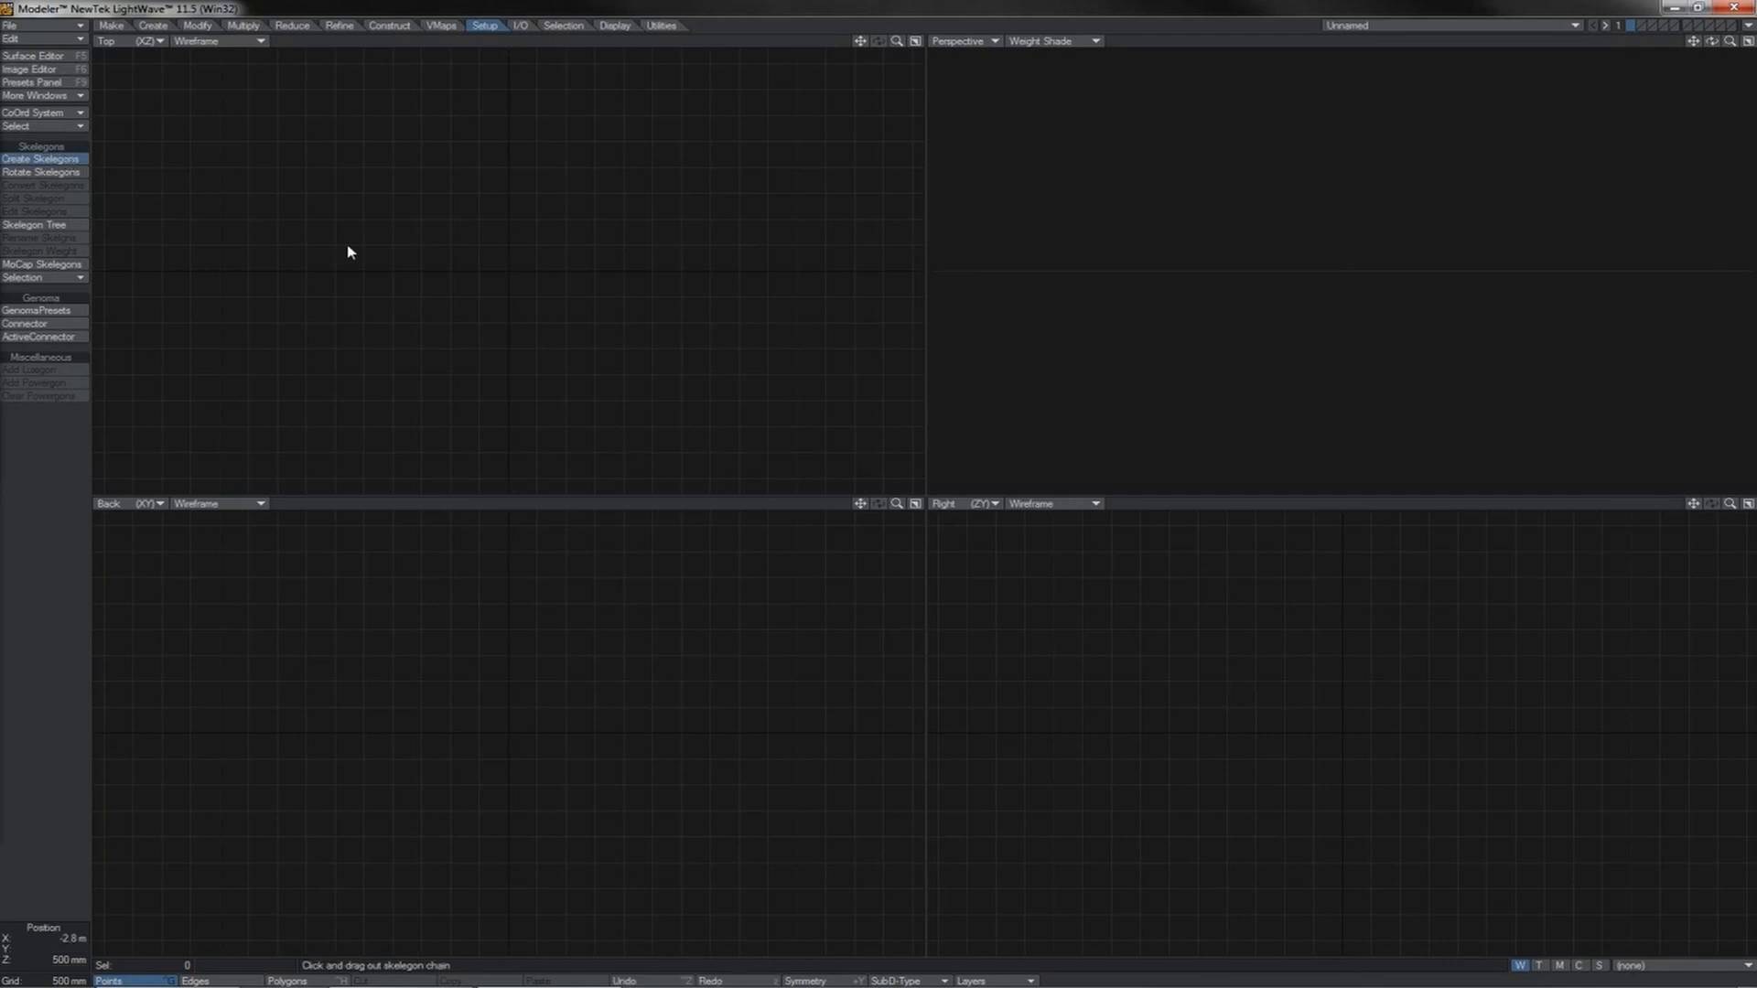
{"action": "left_click_drag", "start_coordinate": [348, 247], "coordinate": [479, 289]}
{"action": "left_click_drag", "start_coordinate": [569, 227], "coordinate": [822, 291]}
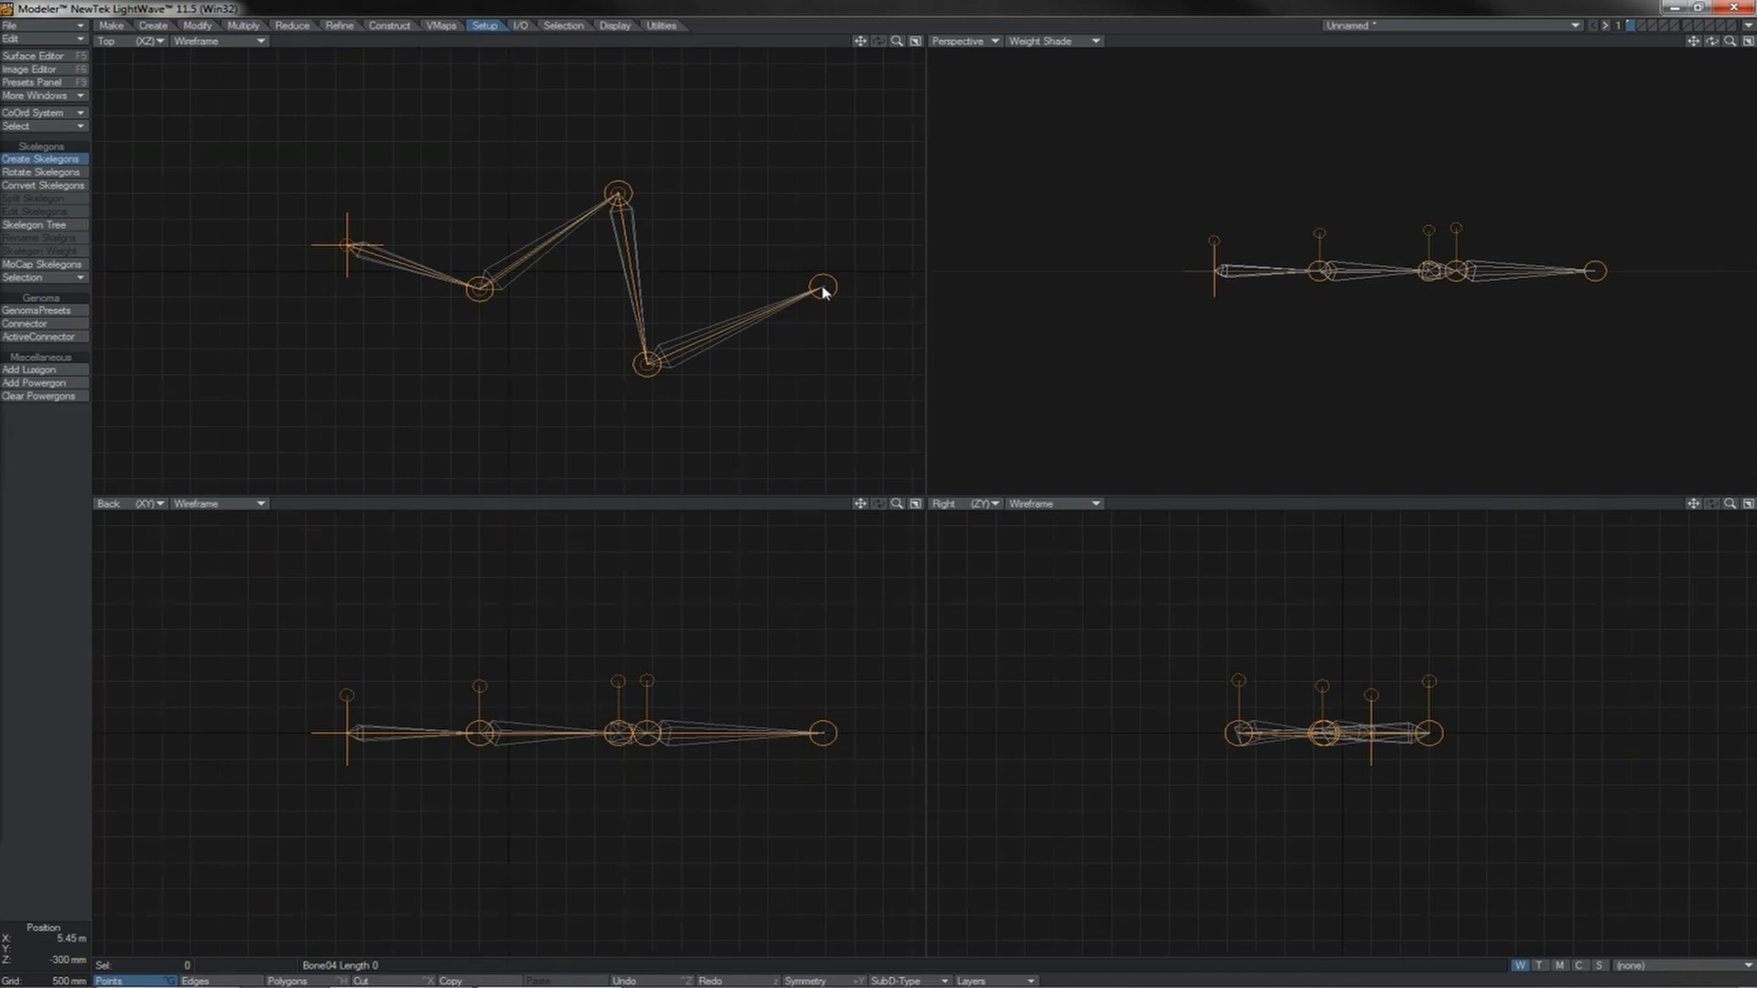
{"action": "key", "text": "Return"}
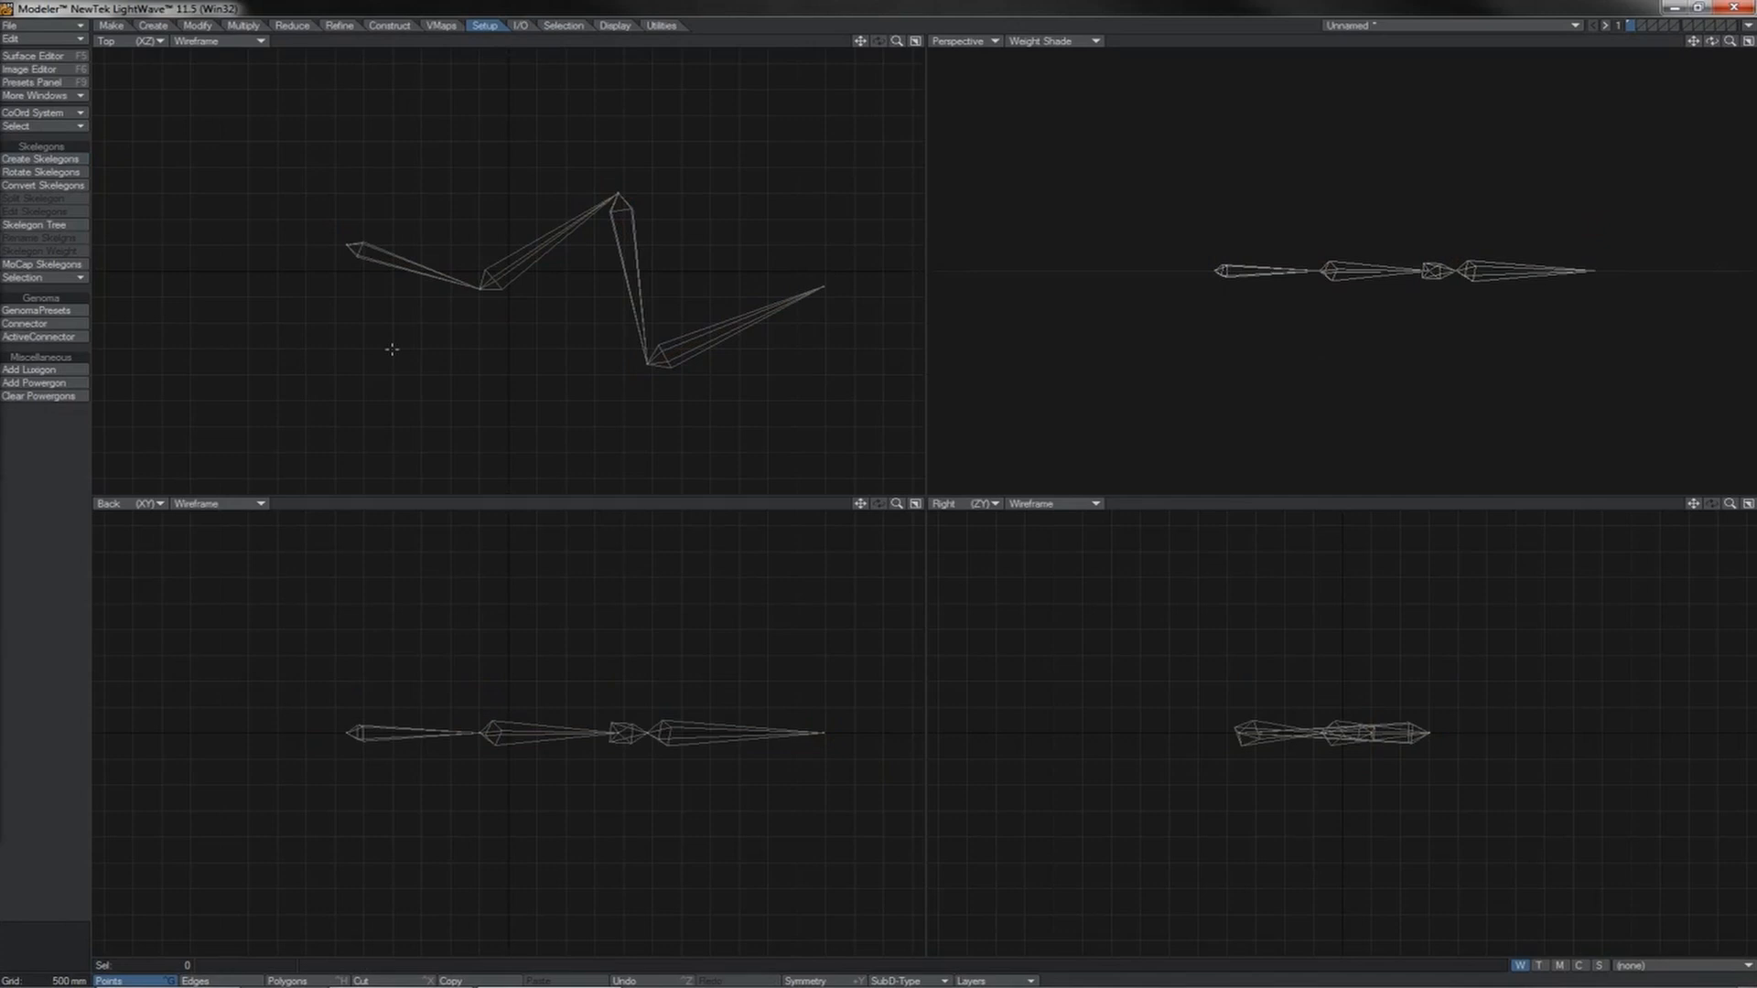
{"action": "key", "text": "Delete"}
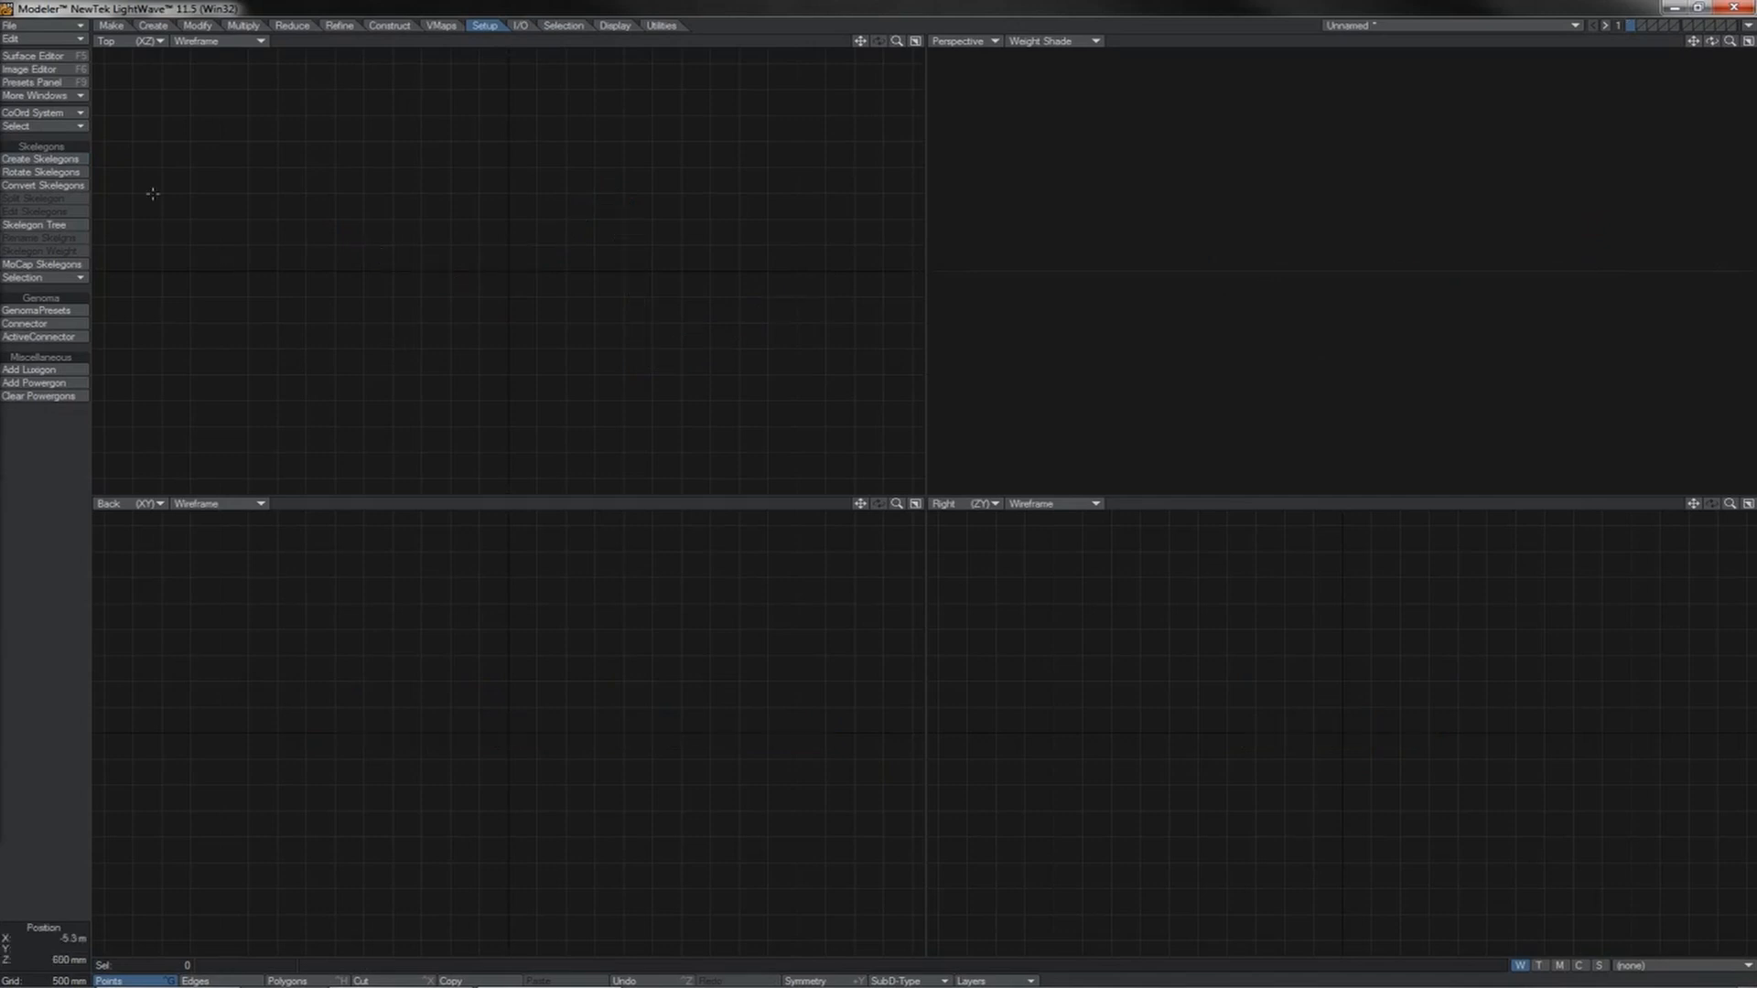
Draw a chain of seven connected skelegons in the Top view, zigzagging across and curving back below its start.
{"action": "left_click", "coordinate": [62, 160]}
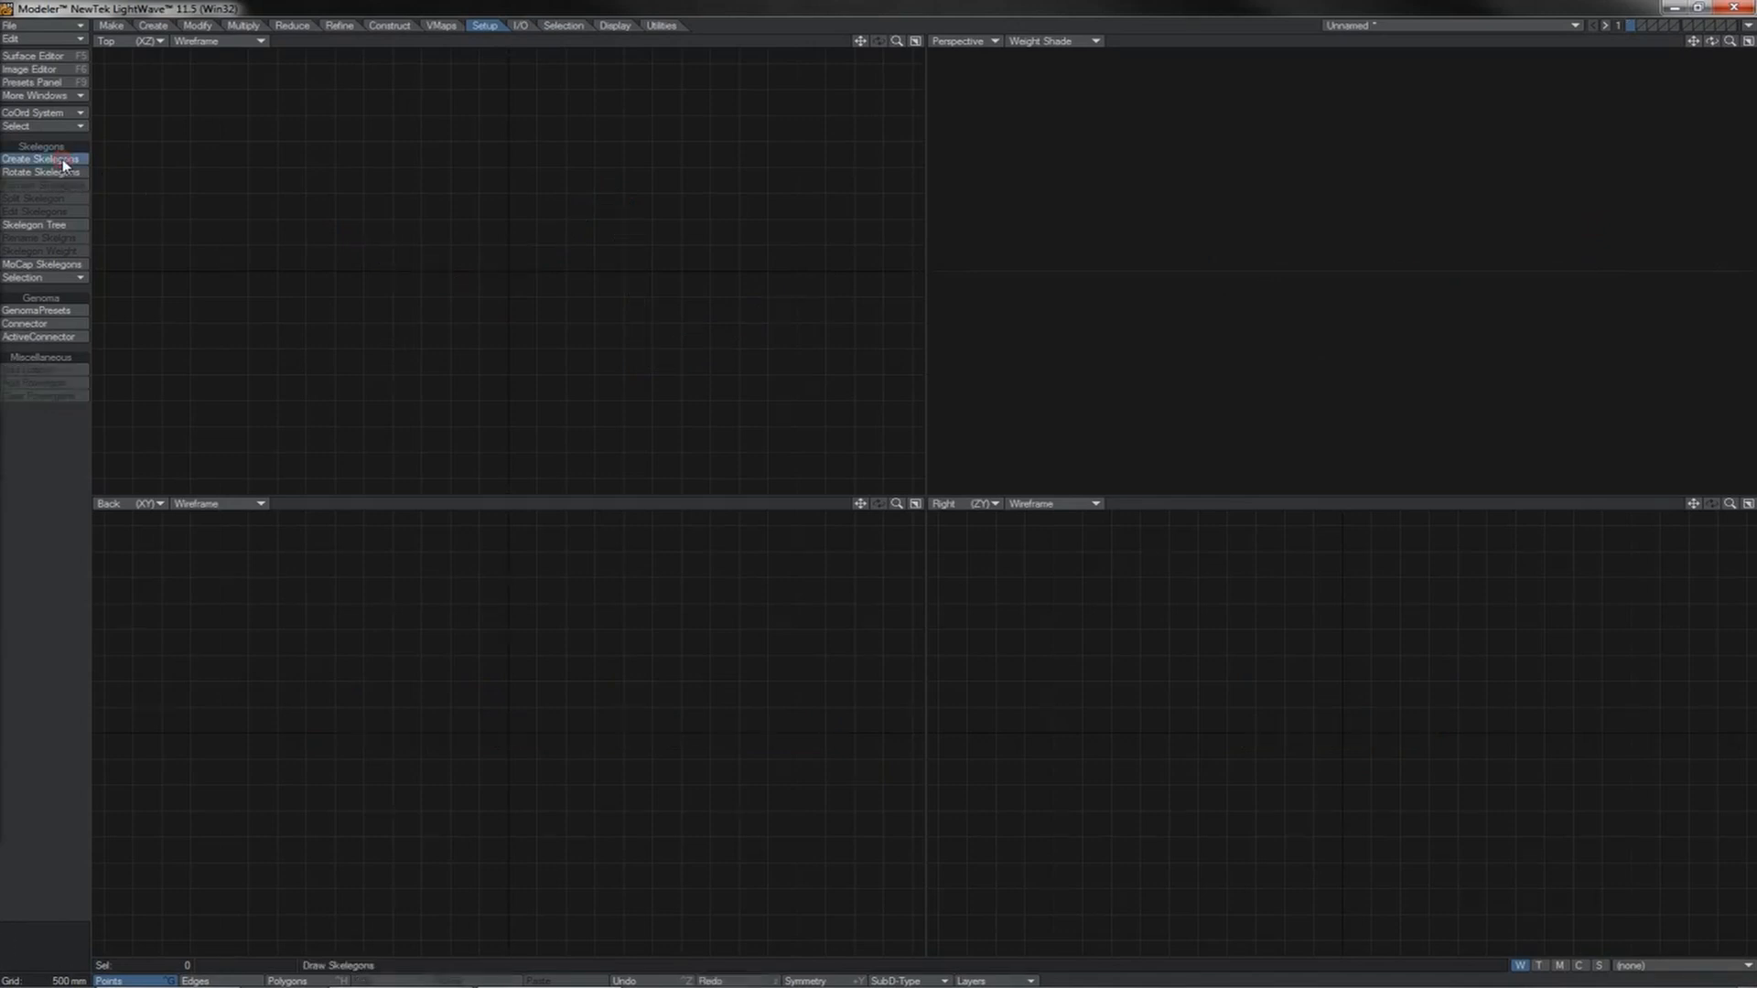
{"action": "left_click", "coordinate": [419, 243]}
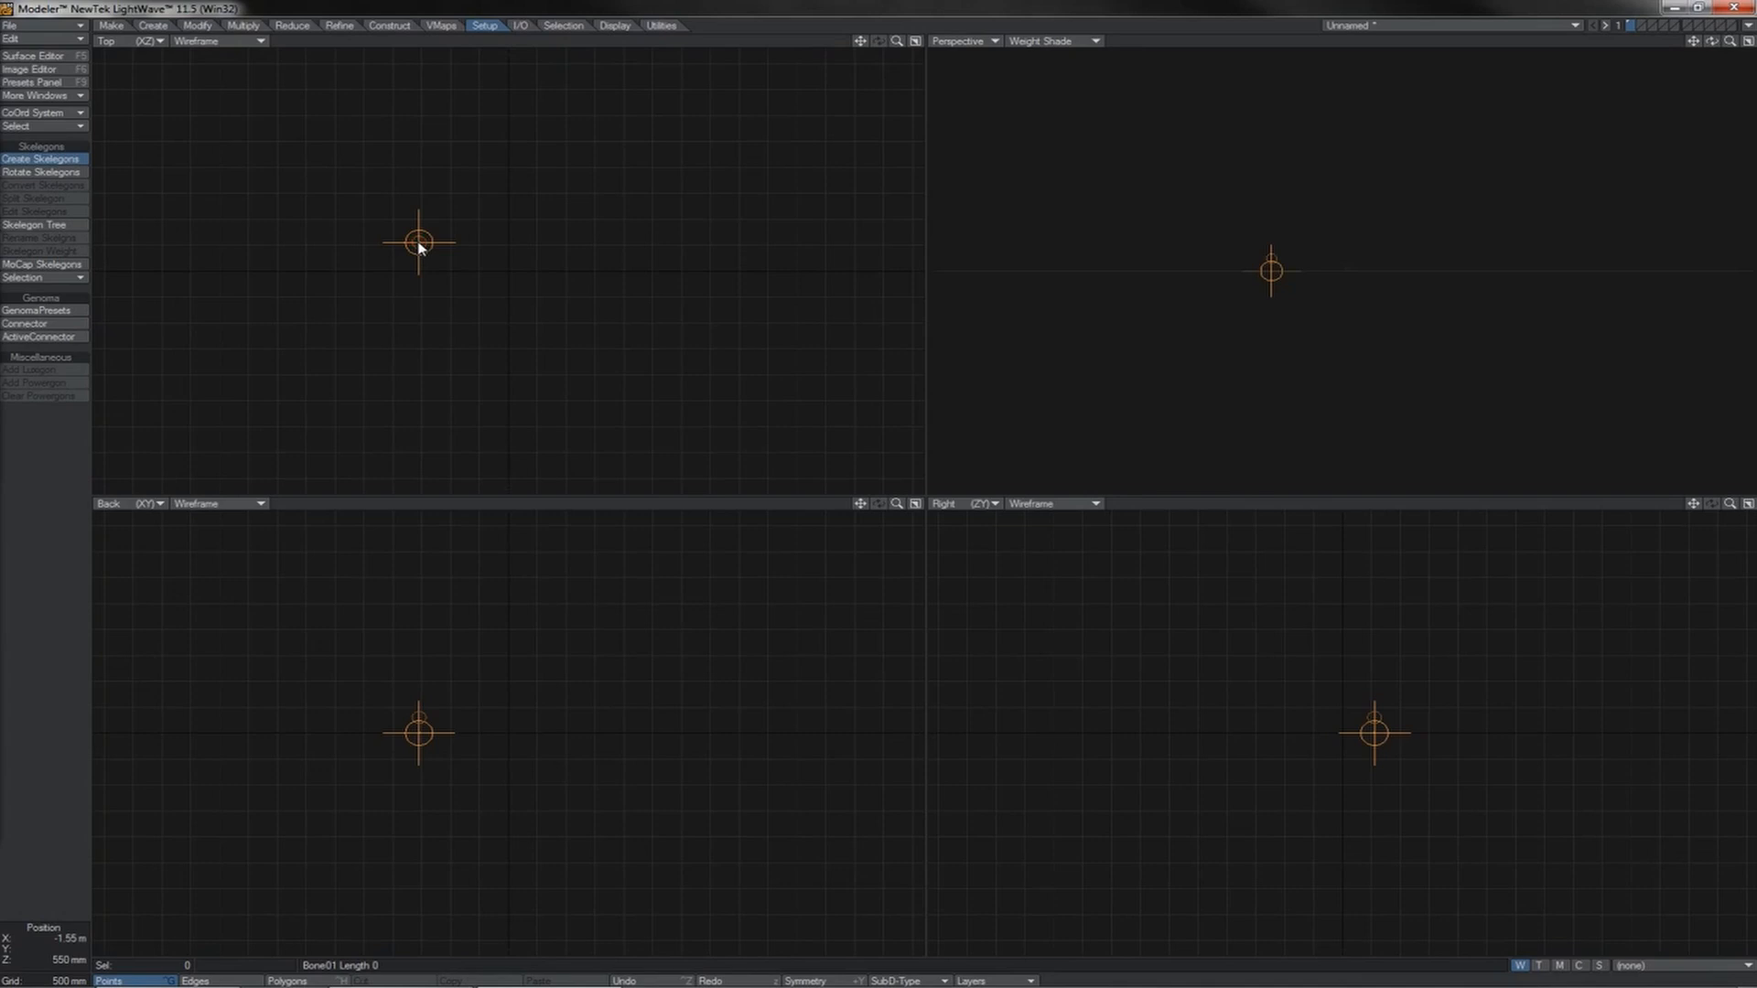
{"action": "left_click_drag", "start_coordinate": [420, 243], "coordinate": [549, 336]}
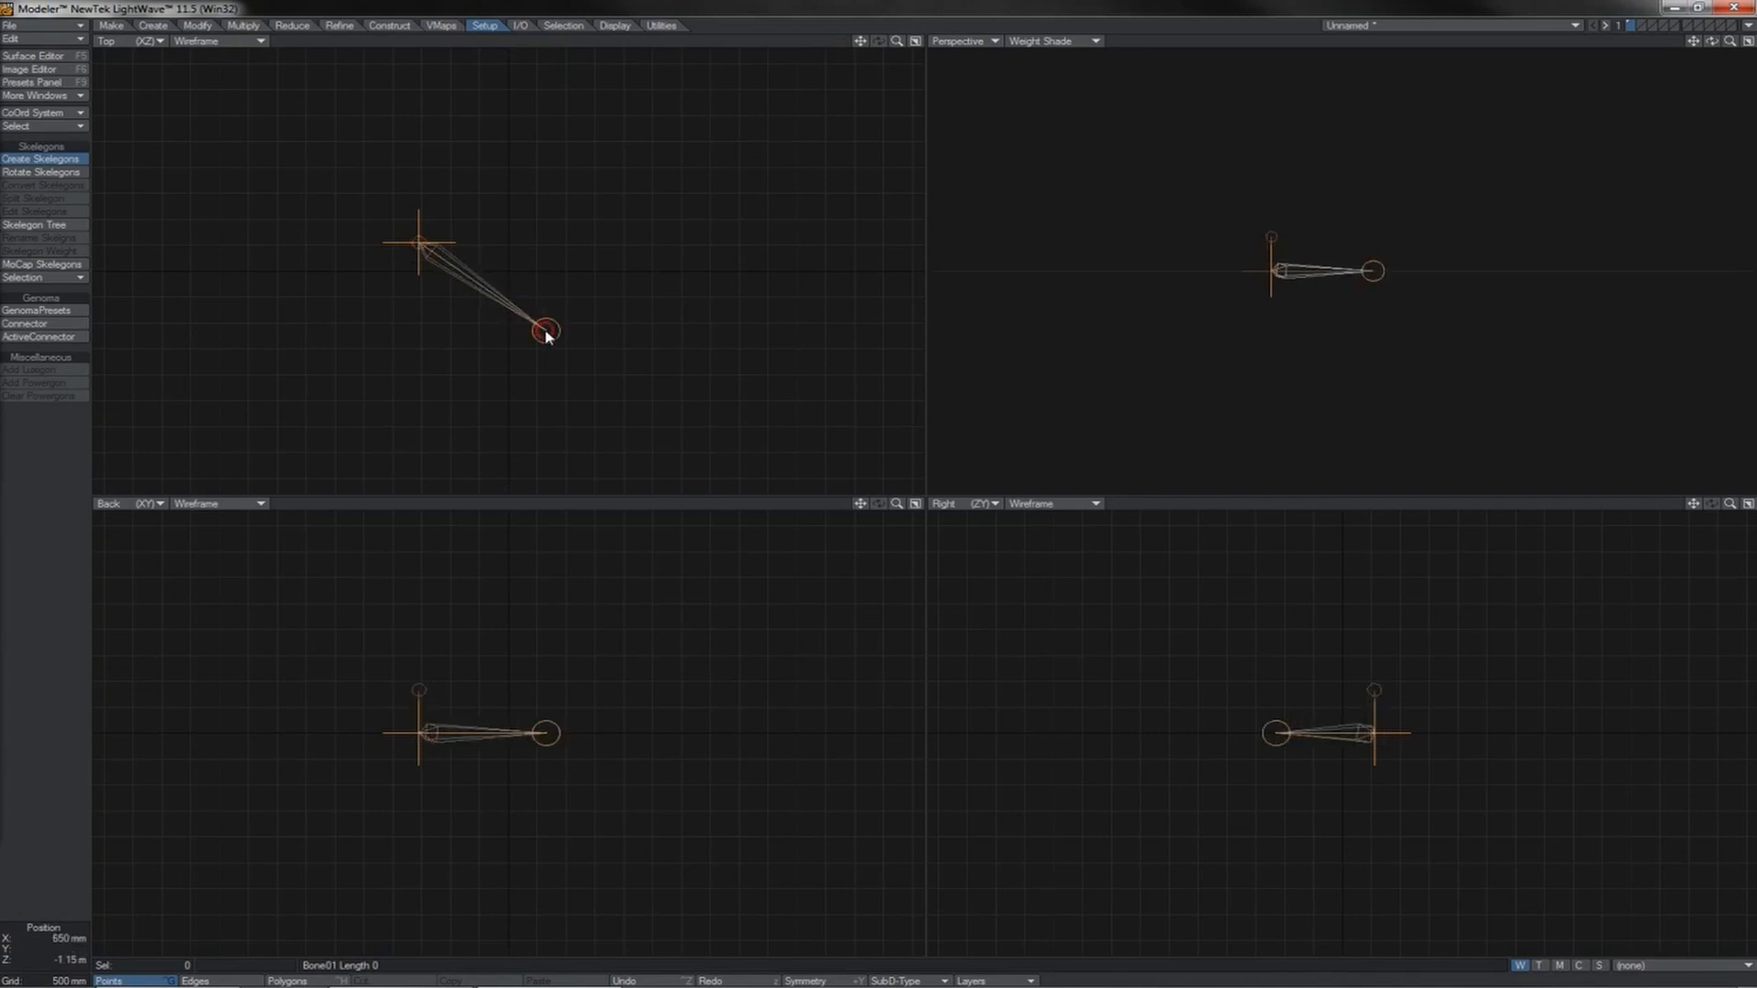
{"action": "left_click", "coordinate": [665, 216]}
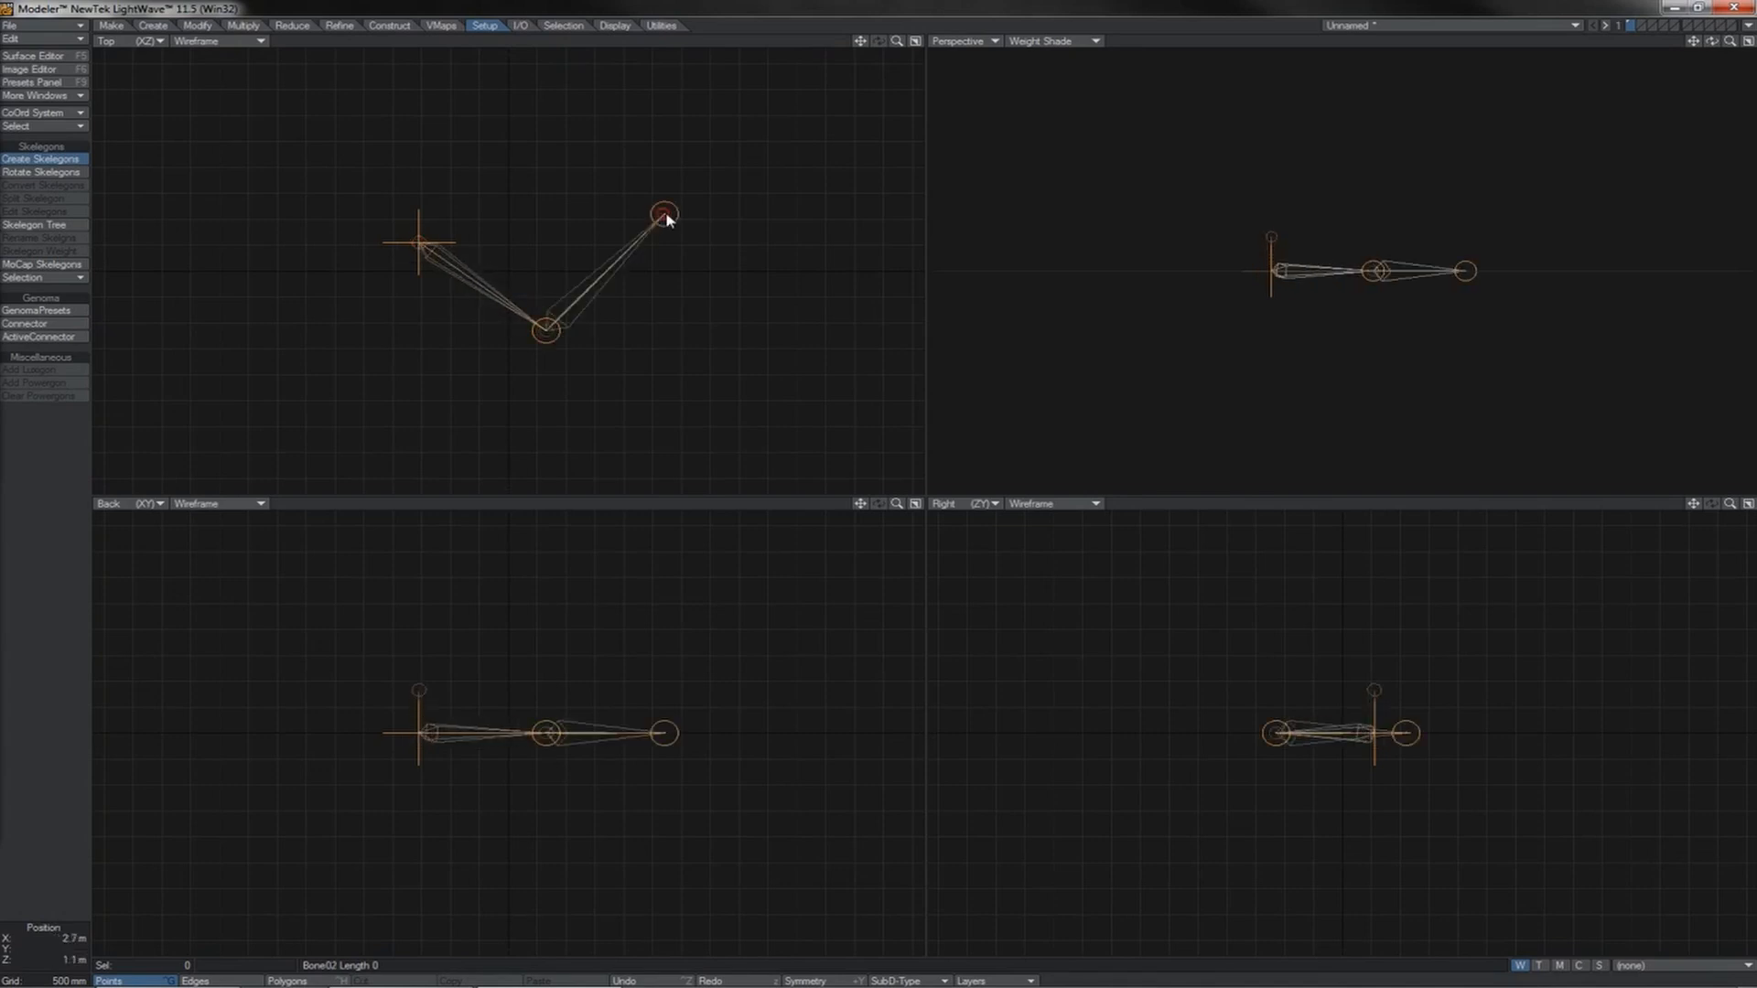
{"action": "left_click", "coordinate": [851, 421]}
{"action": "left_click", "coordinate": [644, 472]}
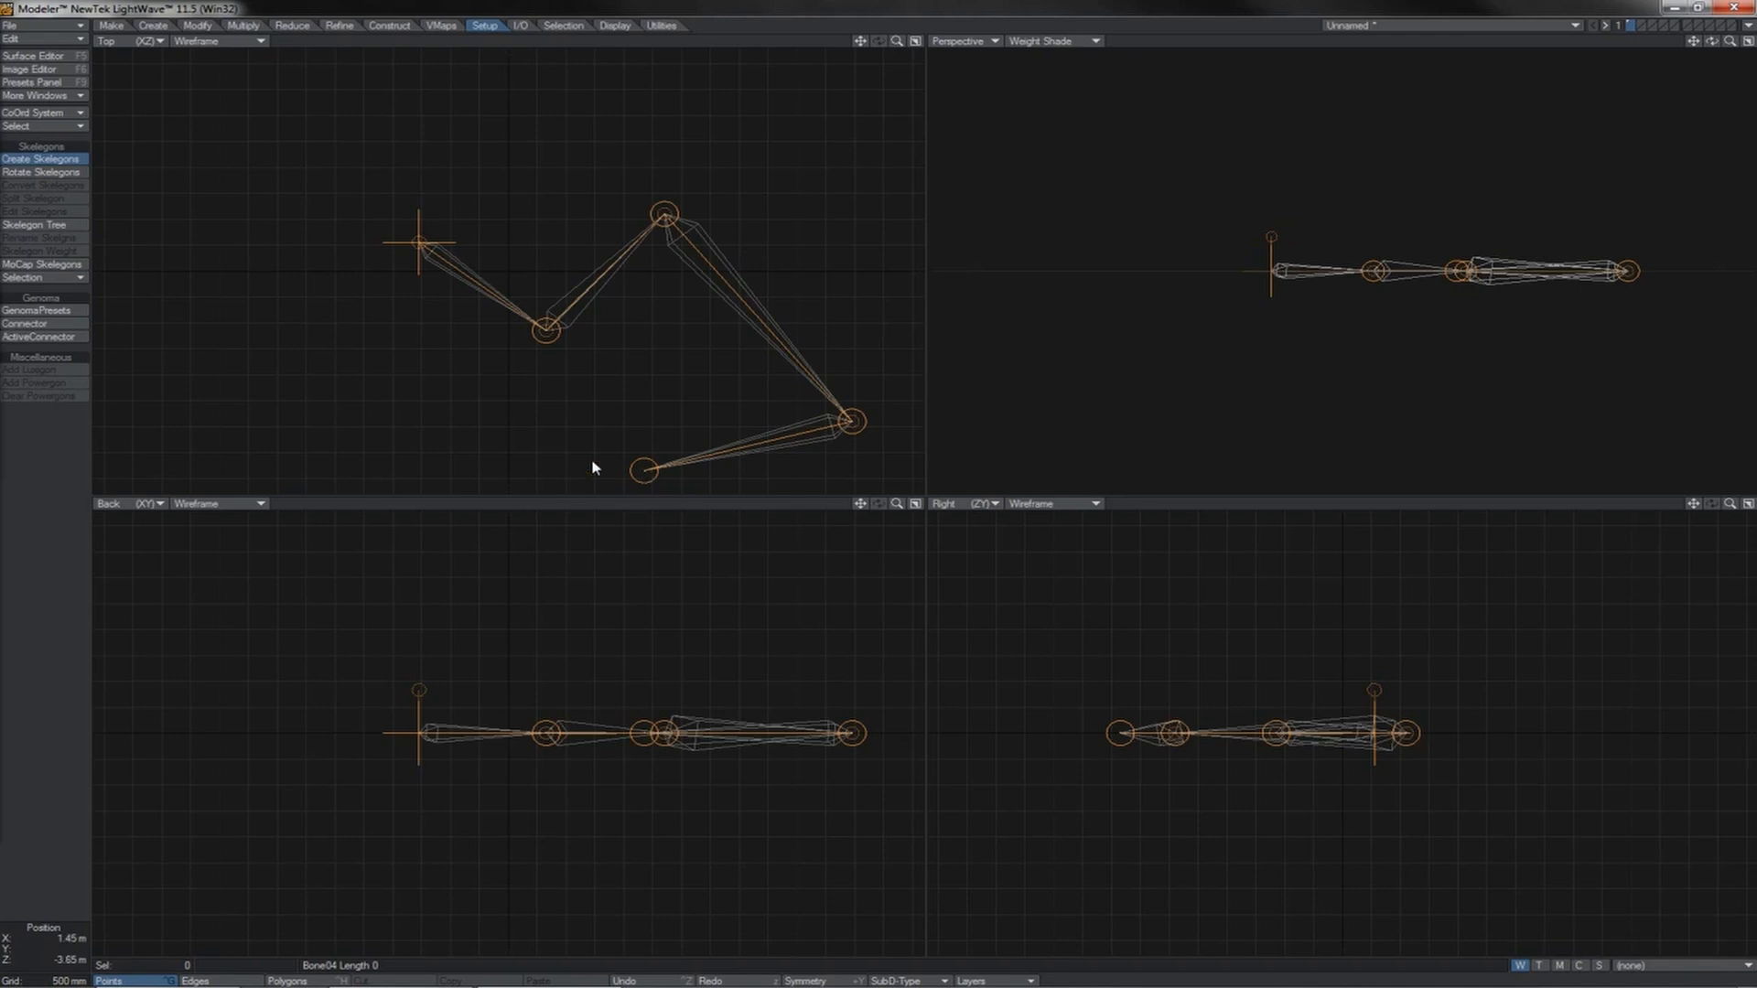
{"action": "mouse_move", "coordinate": [586, 459]}
{"action": "left_mouse_down"}
{"action": "mouse_move", "coordinate": [518, 404]}
{"action": "mouse_move", "coordinate": [435, 405]}
{"action": "mouse_move", "coordinate": [371, 470]}
{"action": "left_mouse_up"}
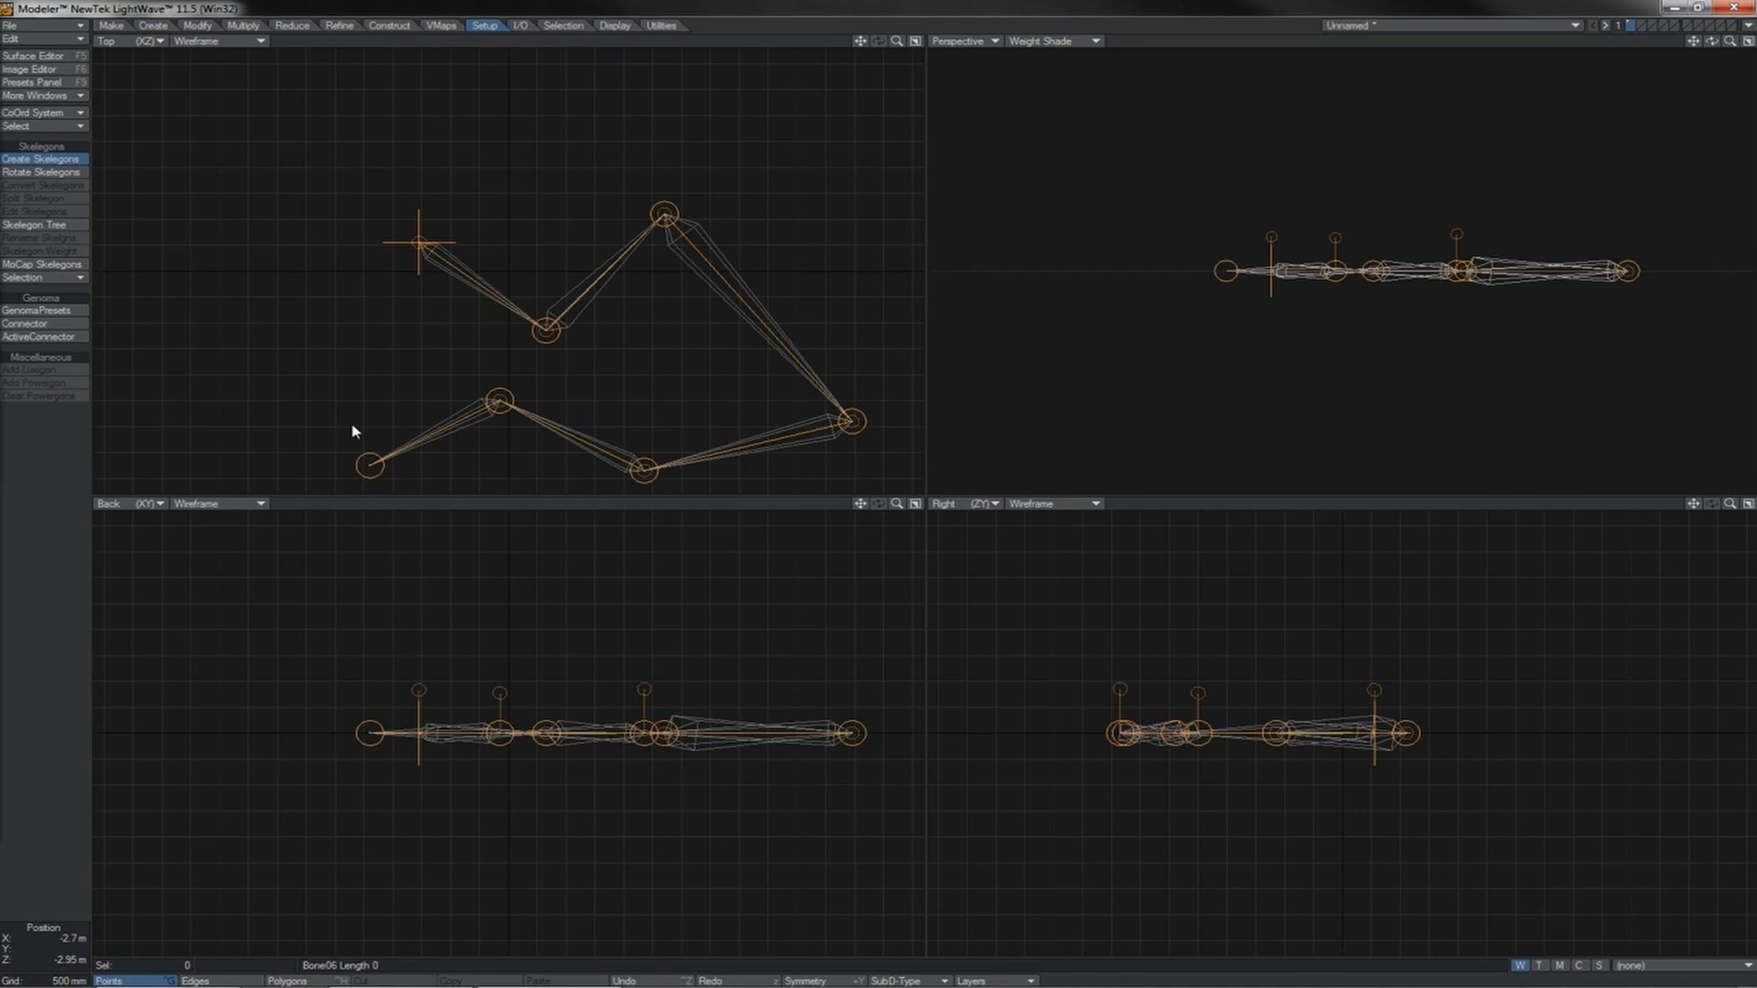
{"action": "left_click_drag", "start_coordinate": [355, 422], "coordinate": [357, 341]}
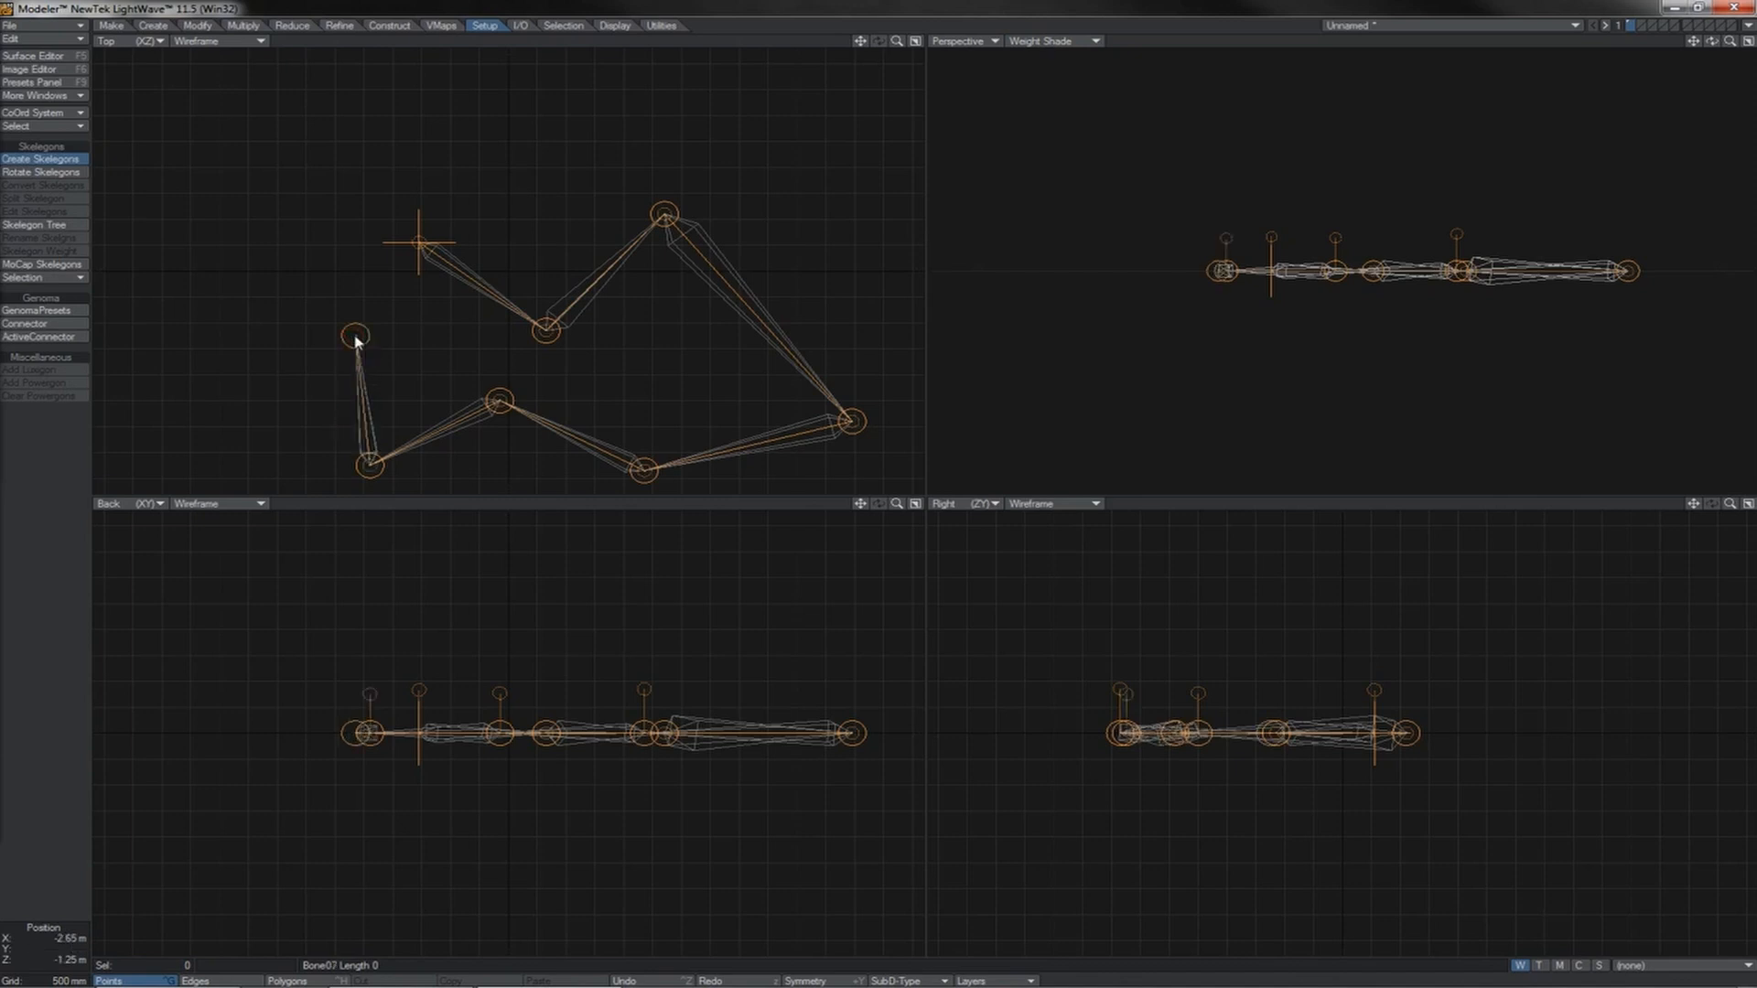
{"action": "key", "text": "a"}
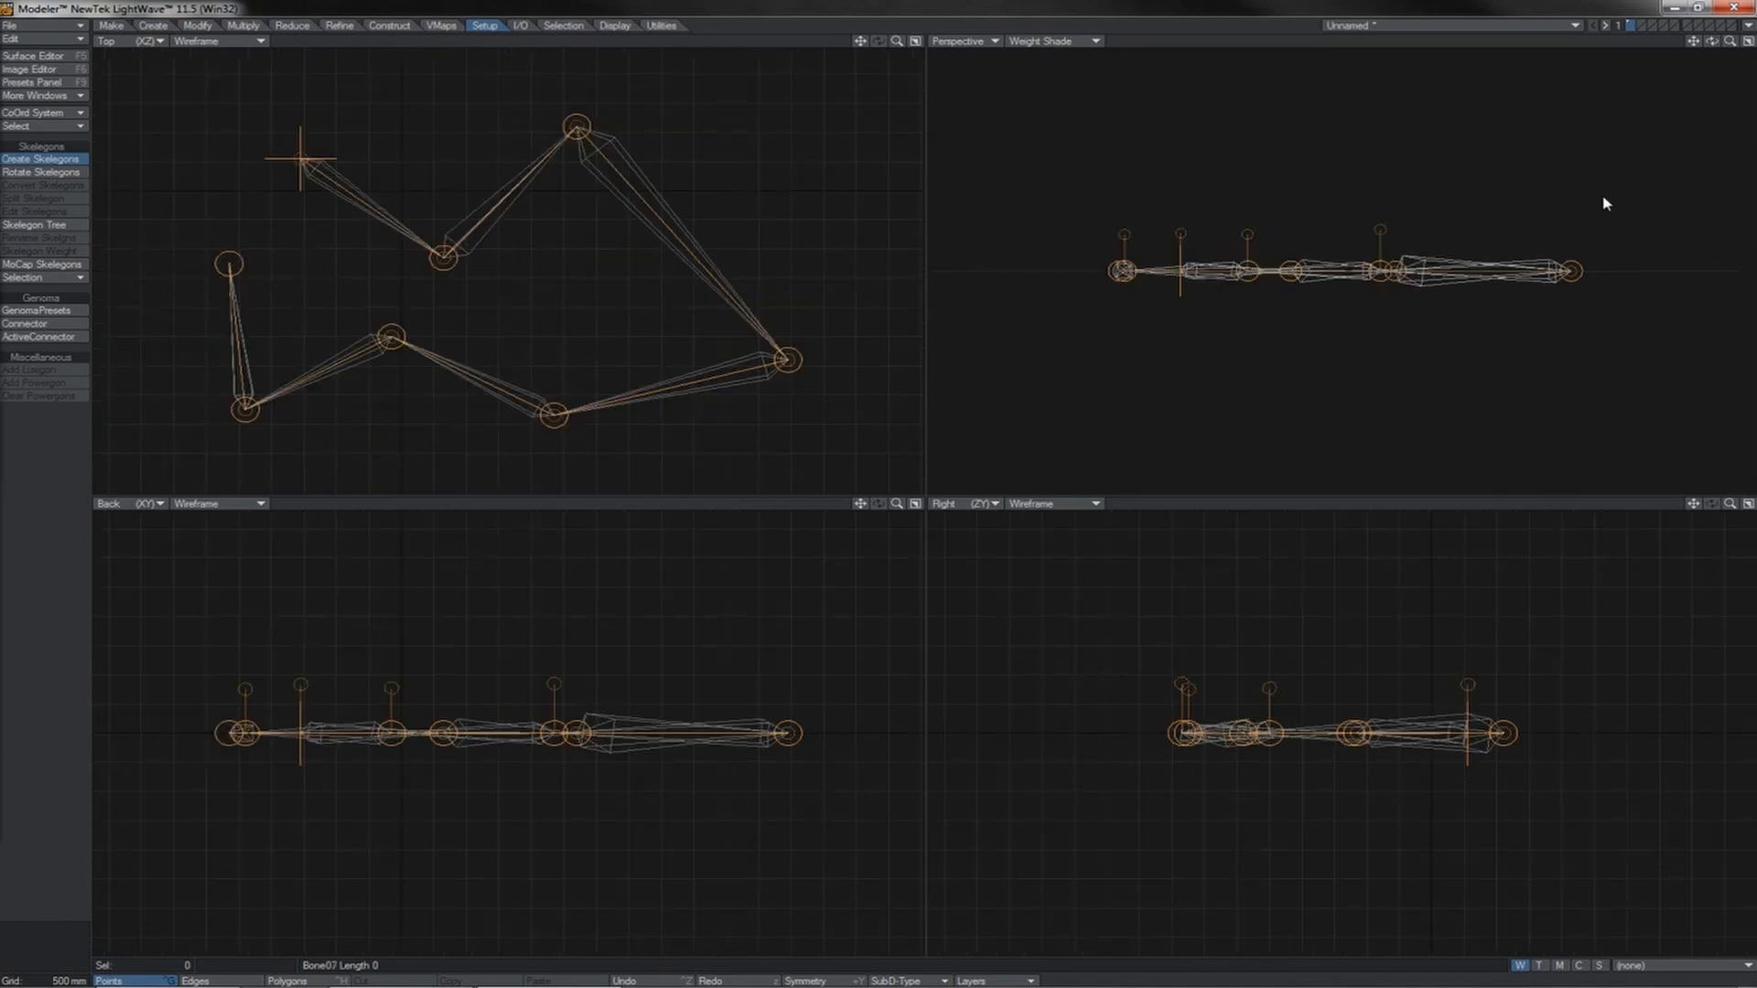
Rotate the bank handle of the fifth skelegon down into the plane of the chain, using the Back view.
{"action": "left_click_drag", "start_coordinate": [1713, 43], "coordinate": [876, 485]}
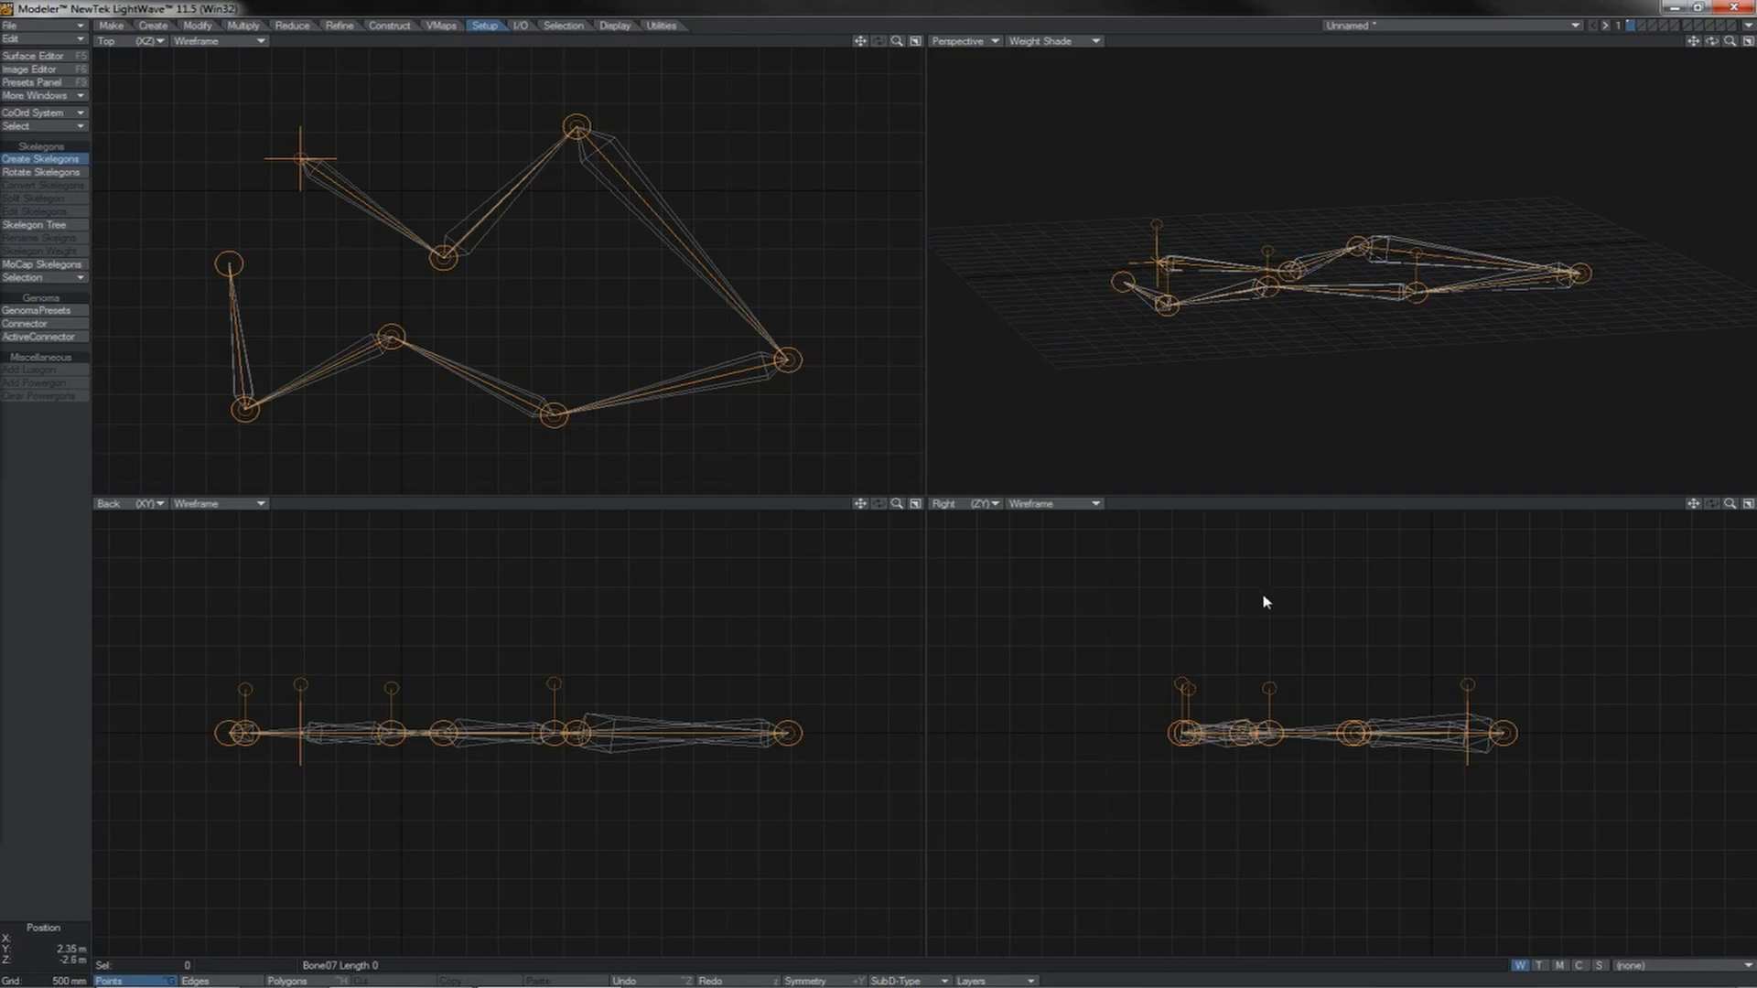
{"action": "left_click", "coordinate": [554, 684]}
{"action": "left_click_drag", "start_coordinate": [618, 706], "coordinate": [591, 735]}
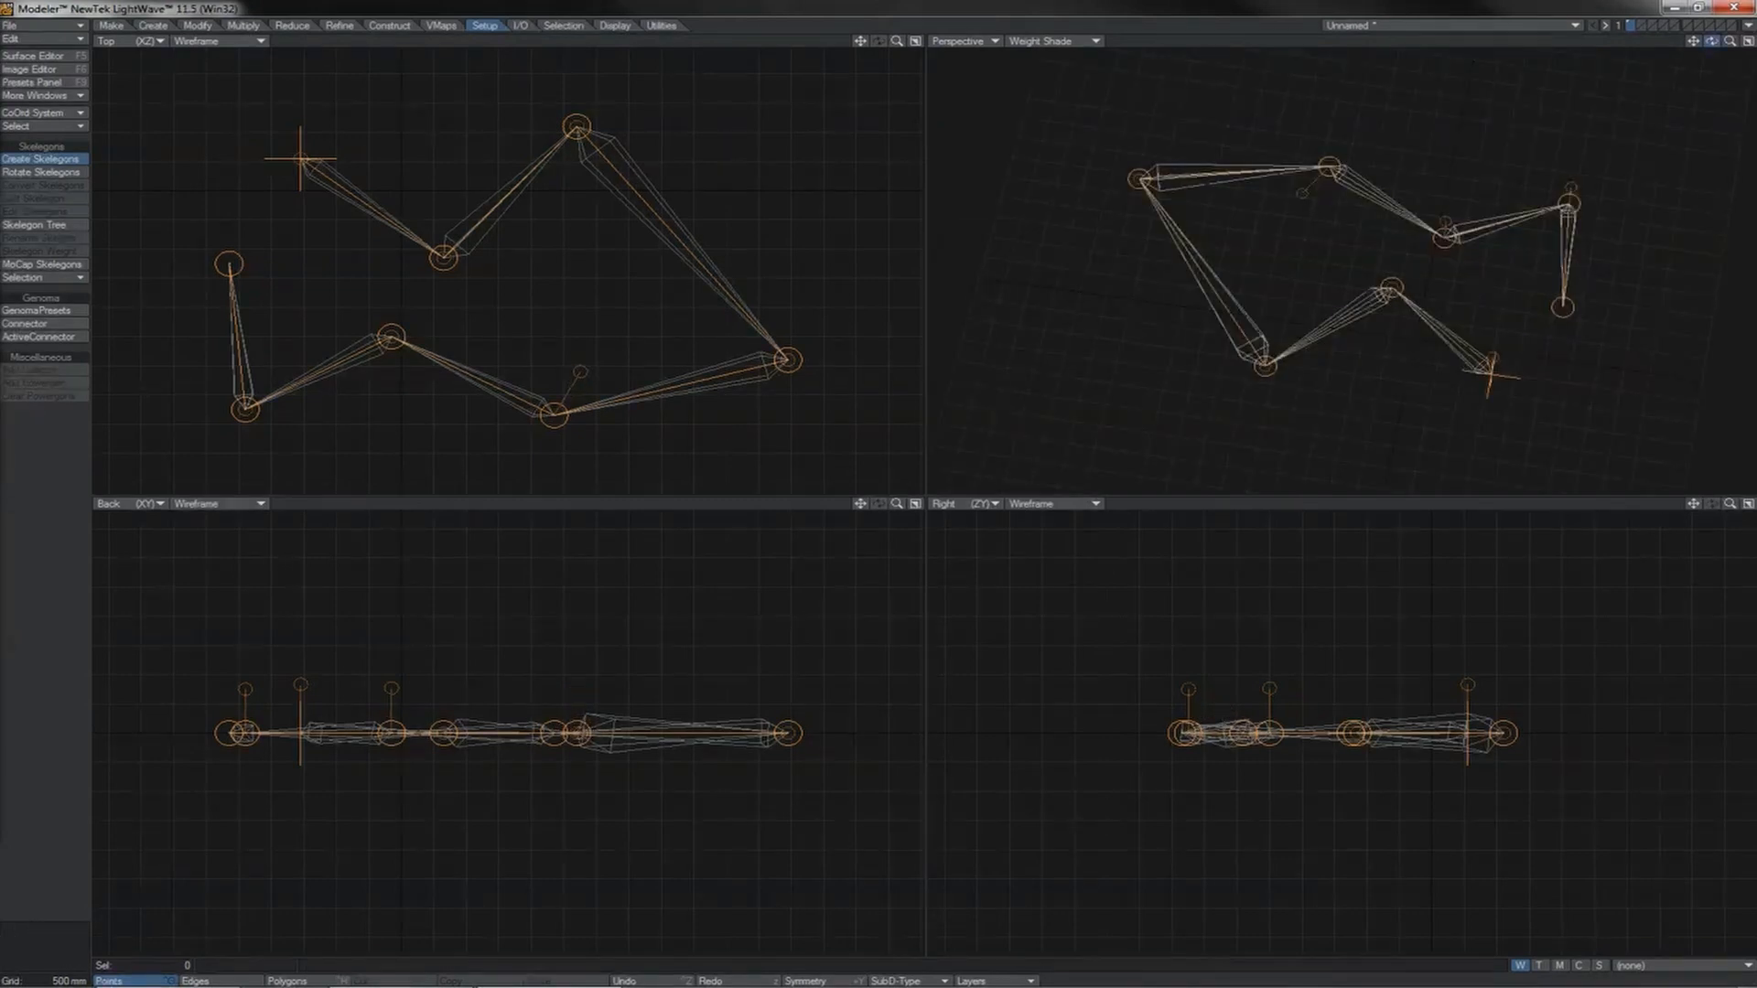
Finish the skelegon chain and switch to polygon selection mode.
{"action": "mouse_move", "coordinate": [1712, 42]}
{"action": "left_mouse_down"}
{"action": "mouse_move", "coordinate": [1711, 16]}
{"action": "mouse_move", "coordinate": [1729, 50]}
{"action": "mouse_move", "coordinate": [1742, 26]}
{"action": "mouse_move", "coordinate": [1710, 33]}
{"action": "mouse_move", "coordinate": [1729, 56]}
{"action": "left_mouse_up"}
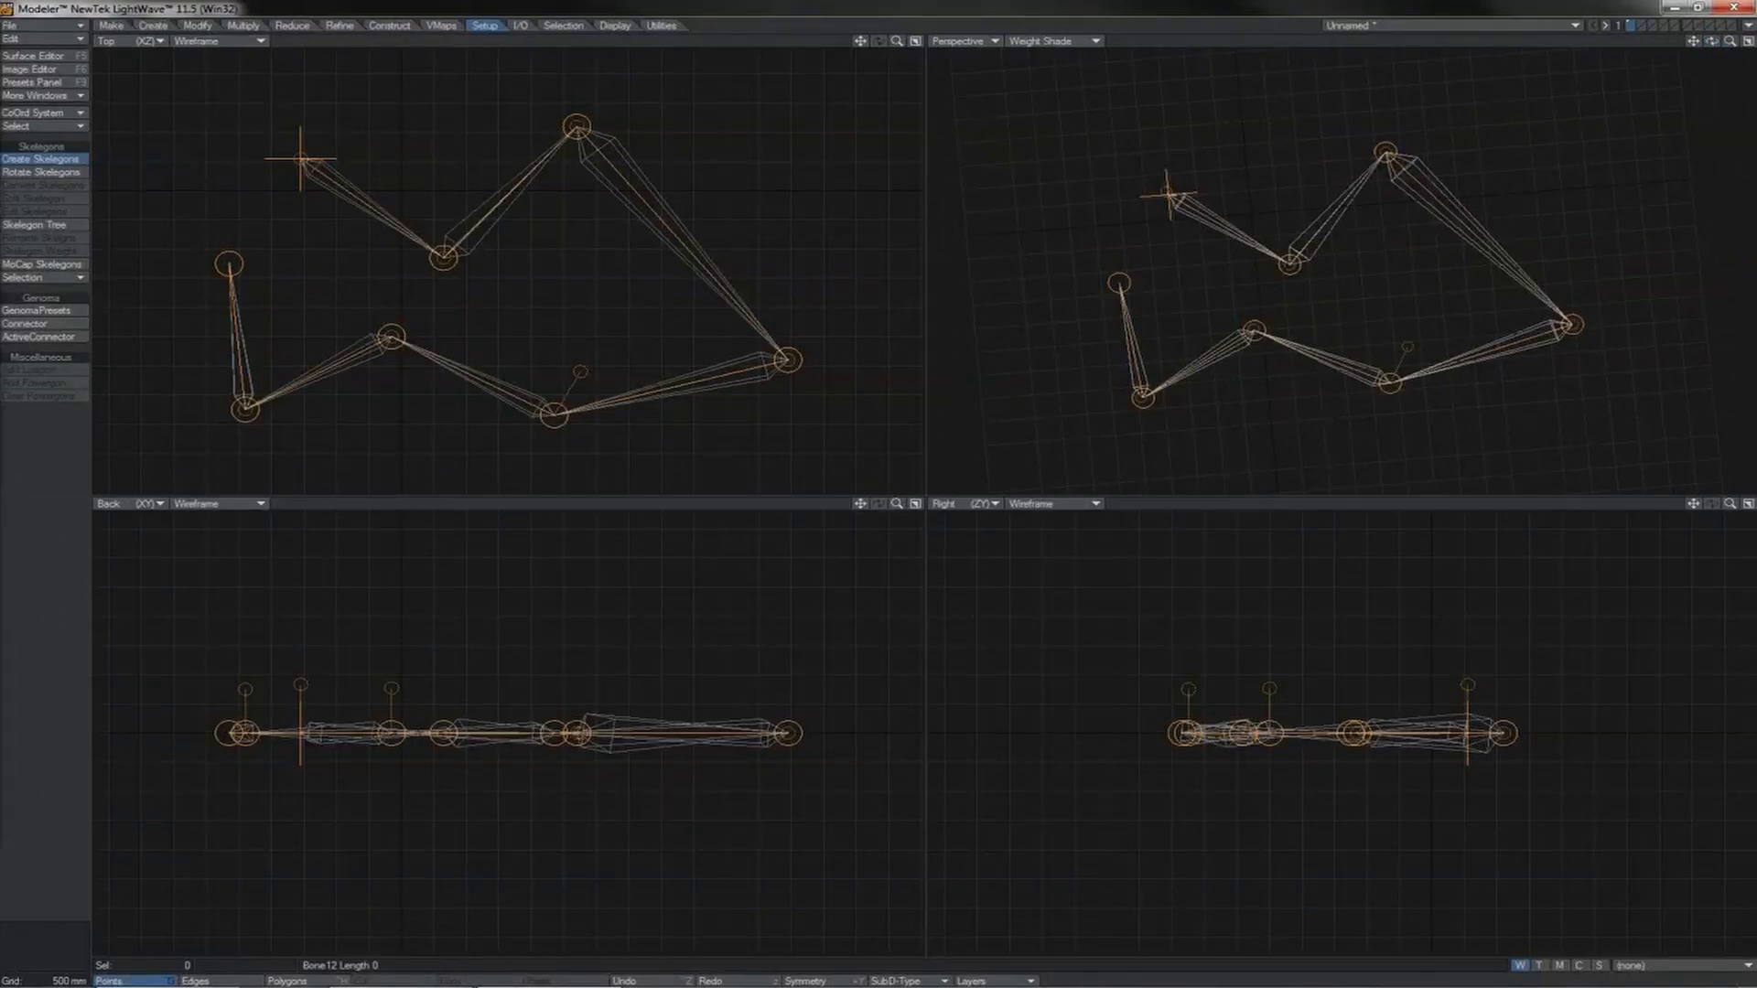
{"action": "left_click_drag", "start_coordinate": [1712, 42], "coordinate": [1720, 33]}
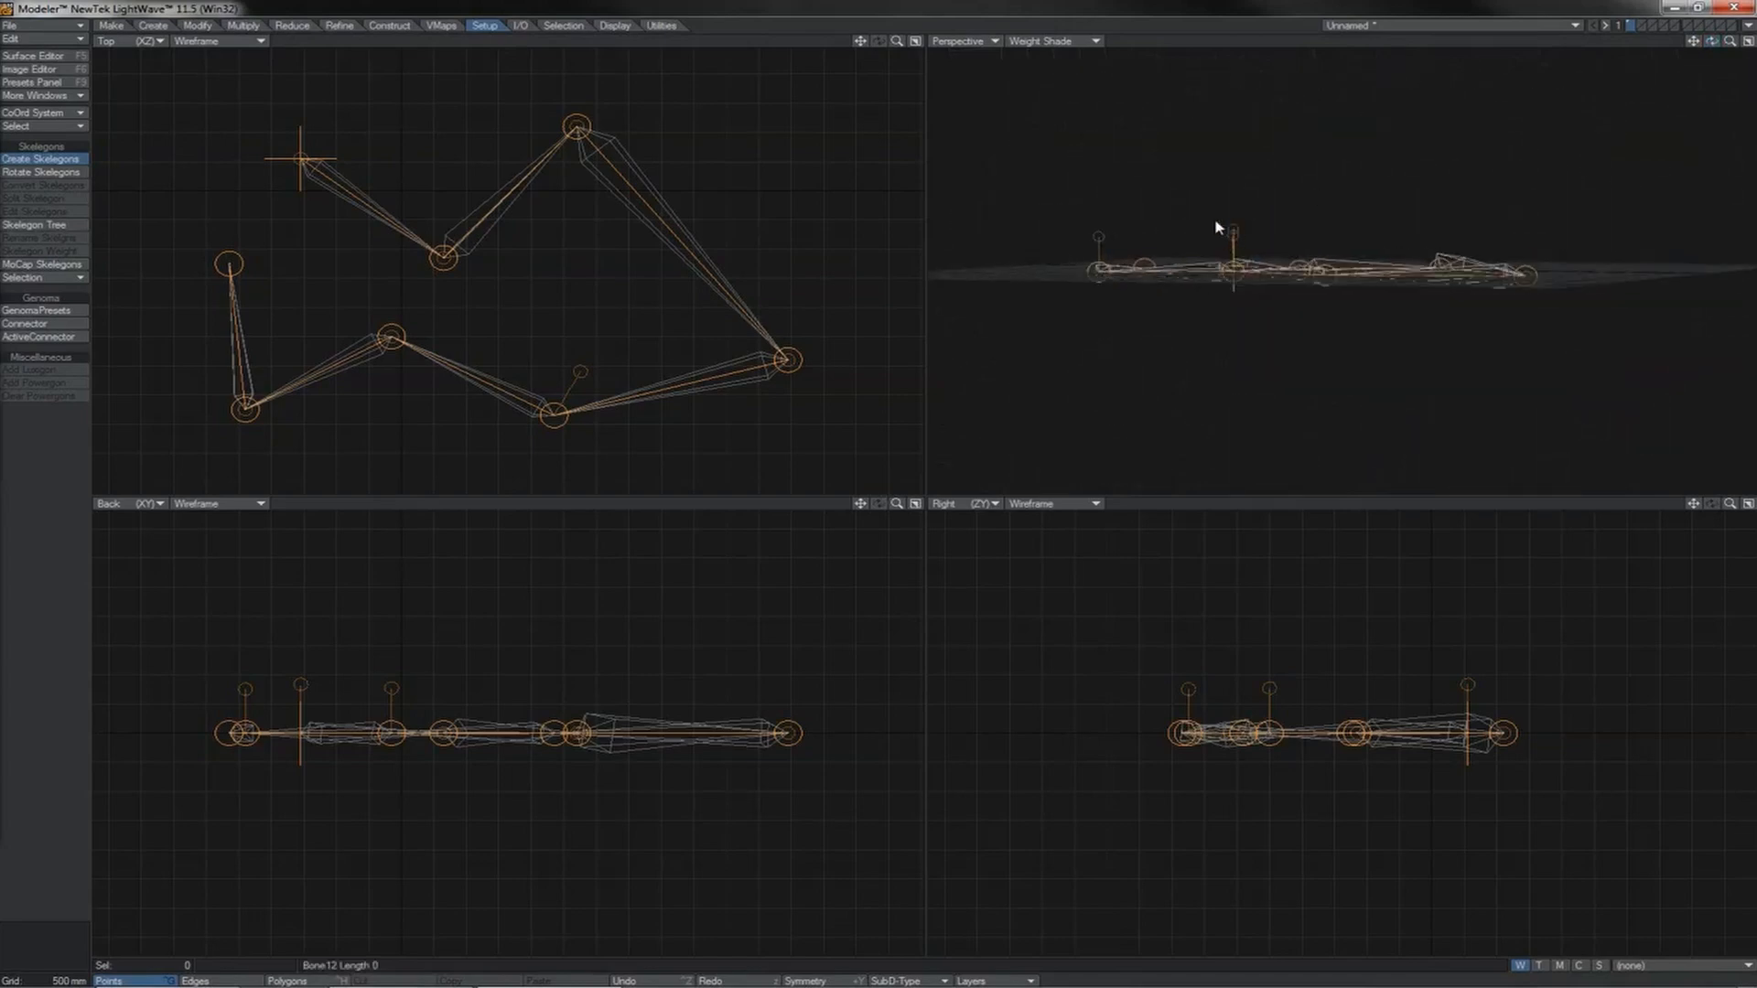
{"action": "left_click_drag", "start_coordinate": [1275, 243], "coordinate": [1277, 274], "text": "alt"}
{"action": "left_click_drag", "start_coordinate": [1711, 42], "coordinate": [1745, 42]}
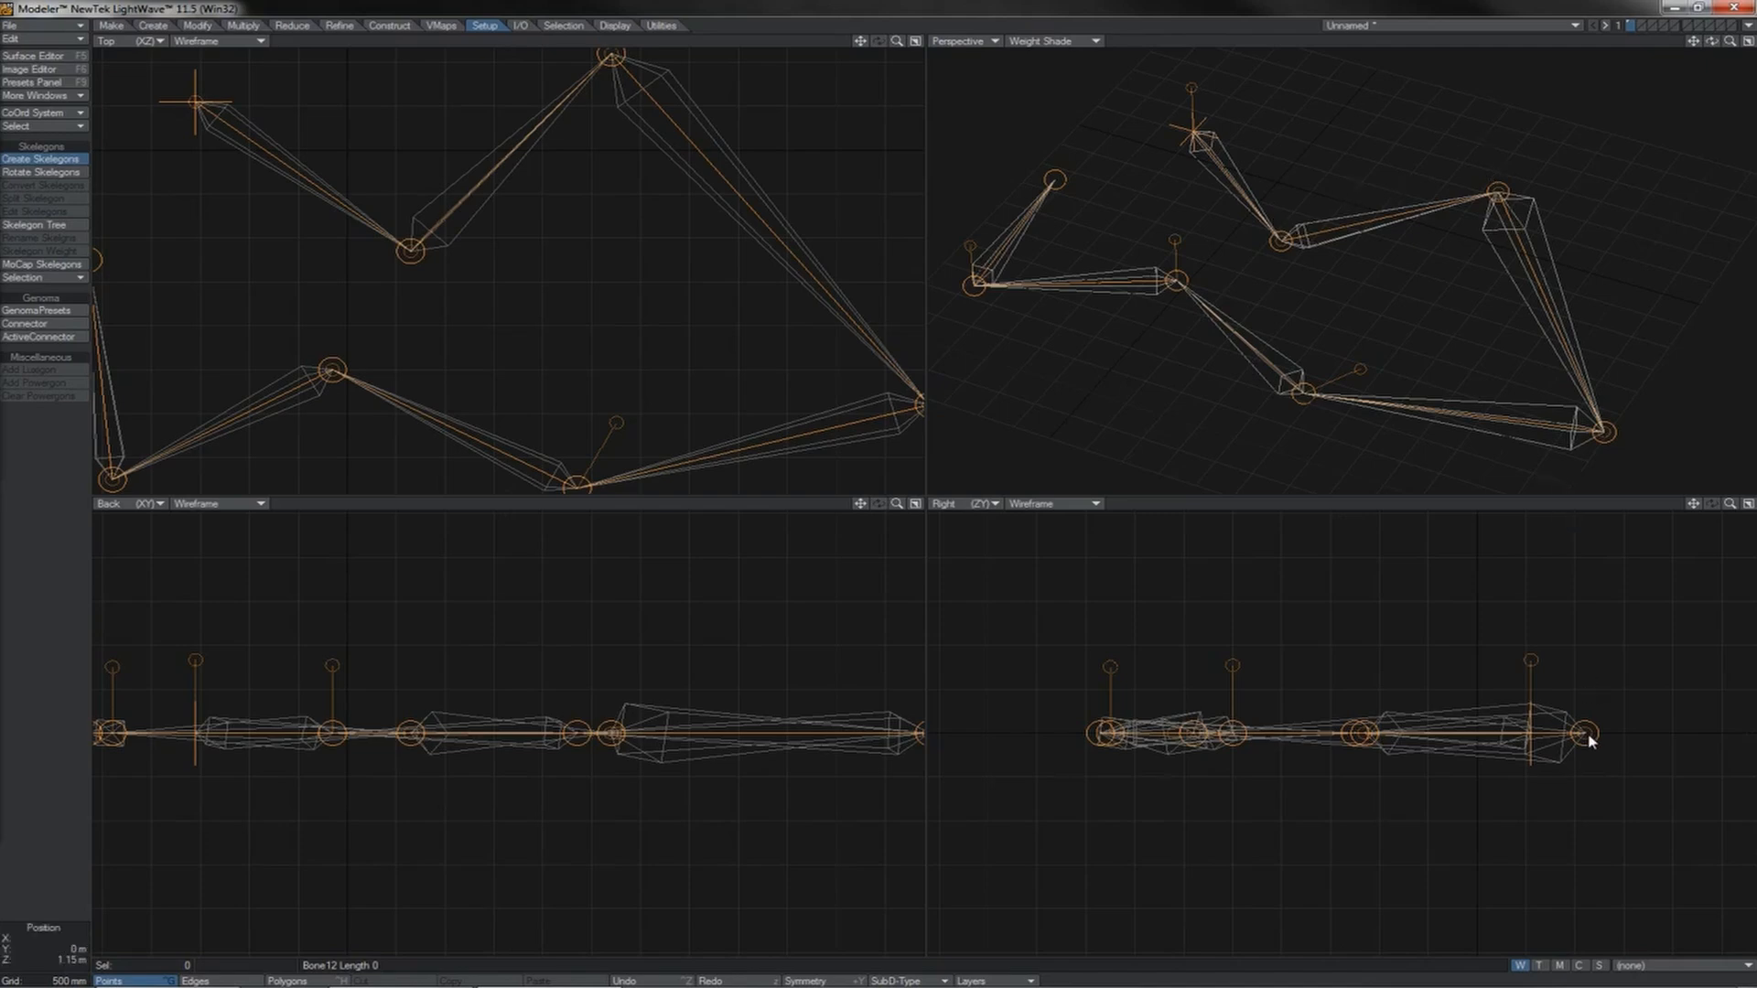
{"action": "key", "text": "ctrl+h"}
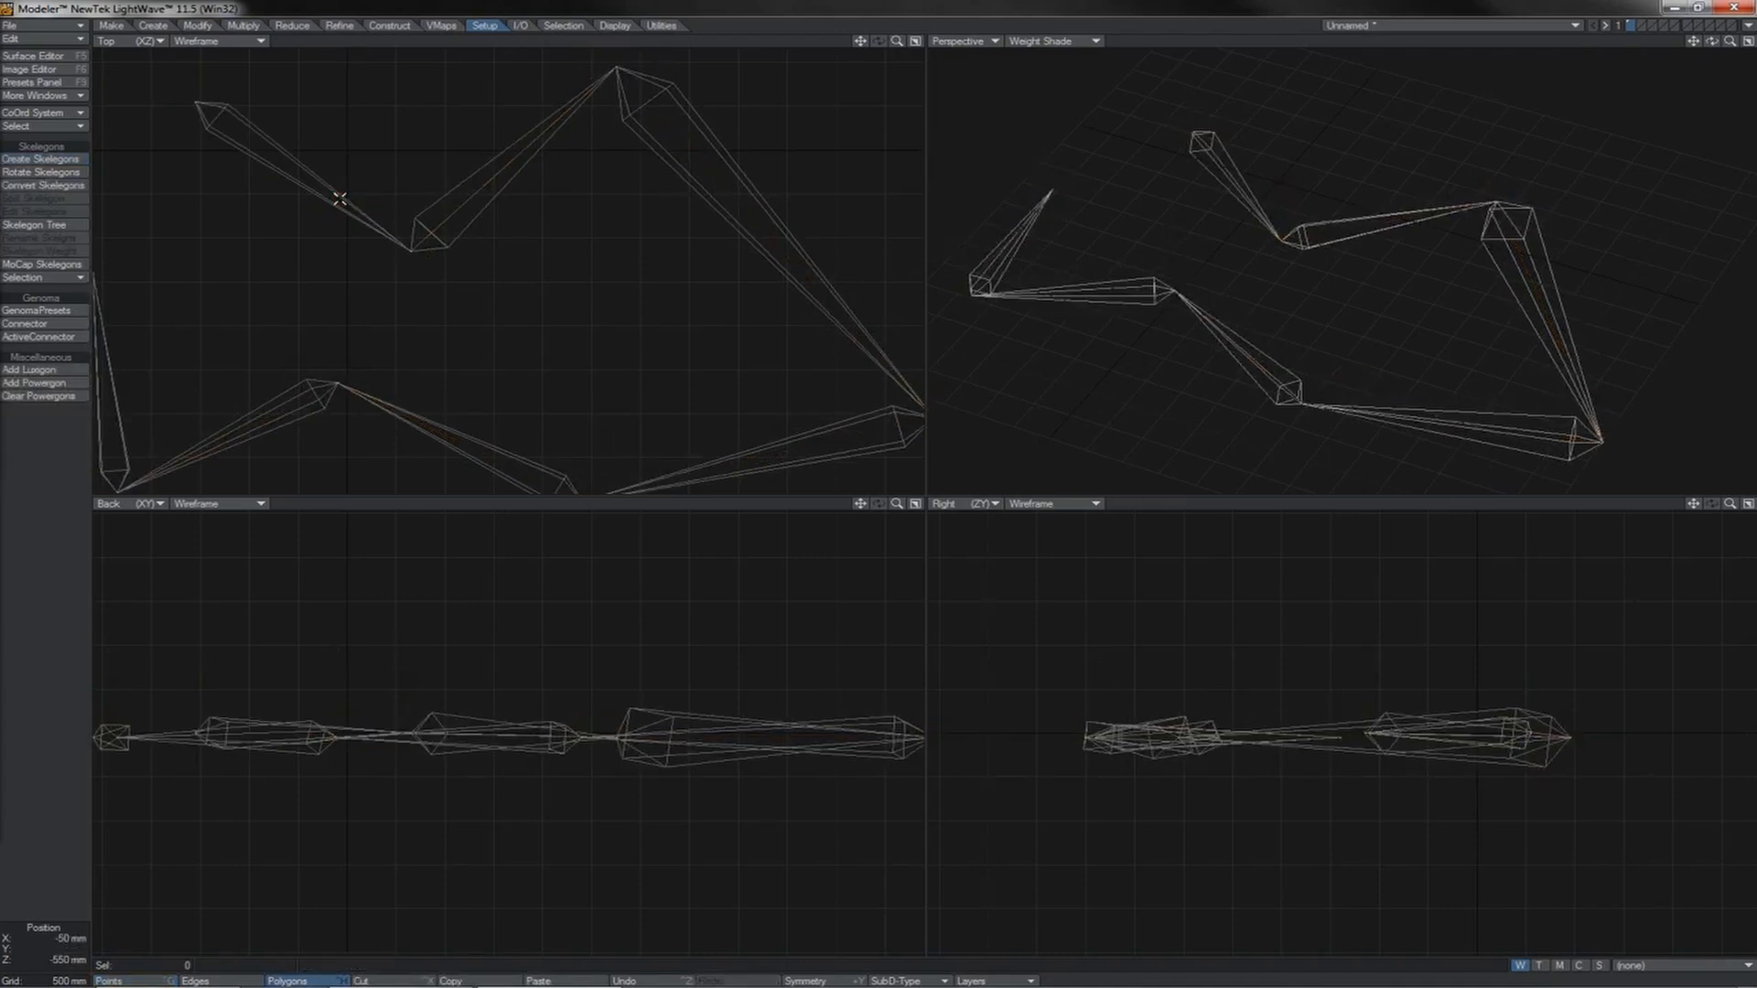
Edit the seven-skelegon chain by shifting its third joint inward in the Top view and rotating a bank handle in the Right view.
{"action": "left_click", "coordinate": [339, 198]}
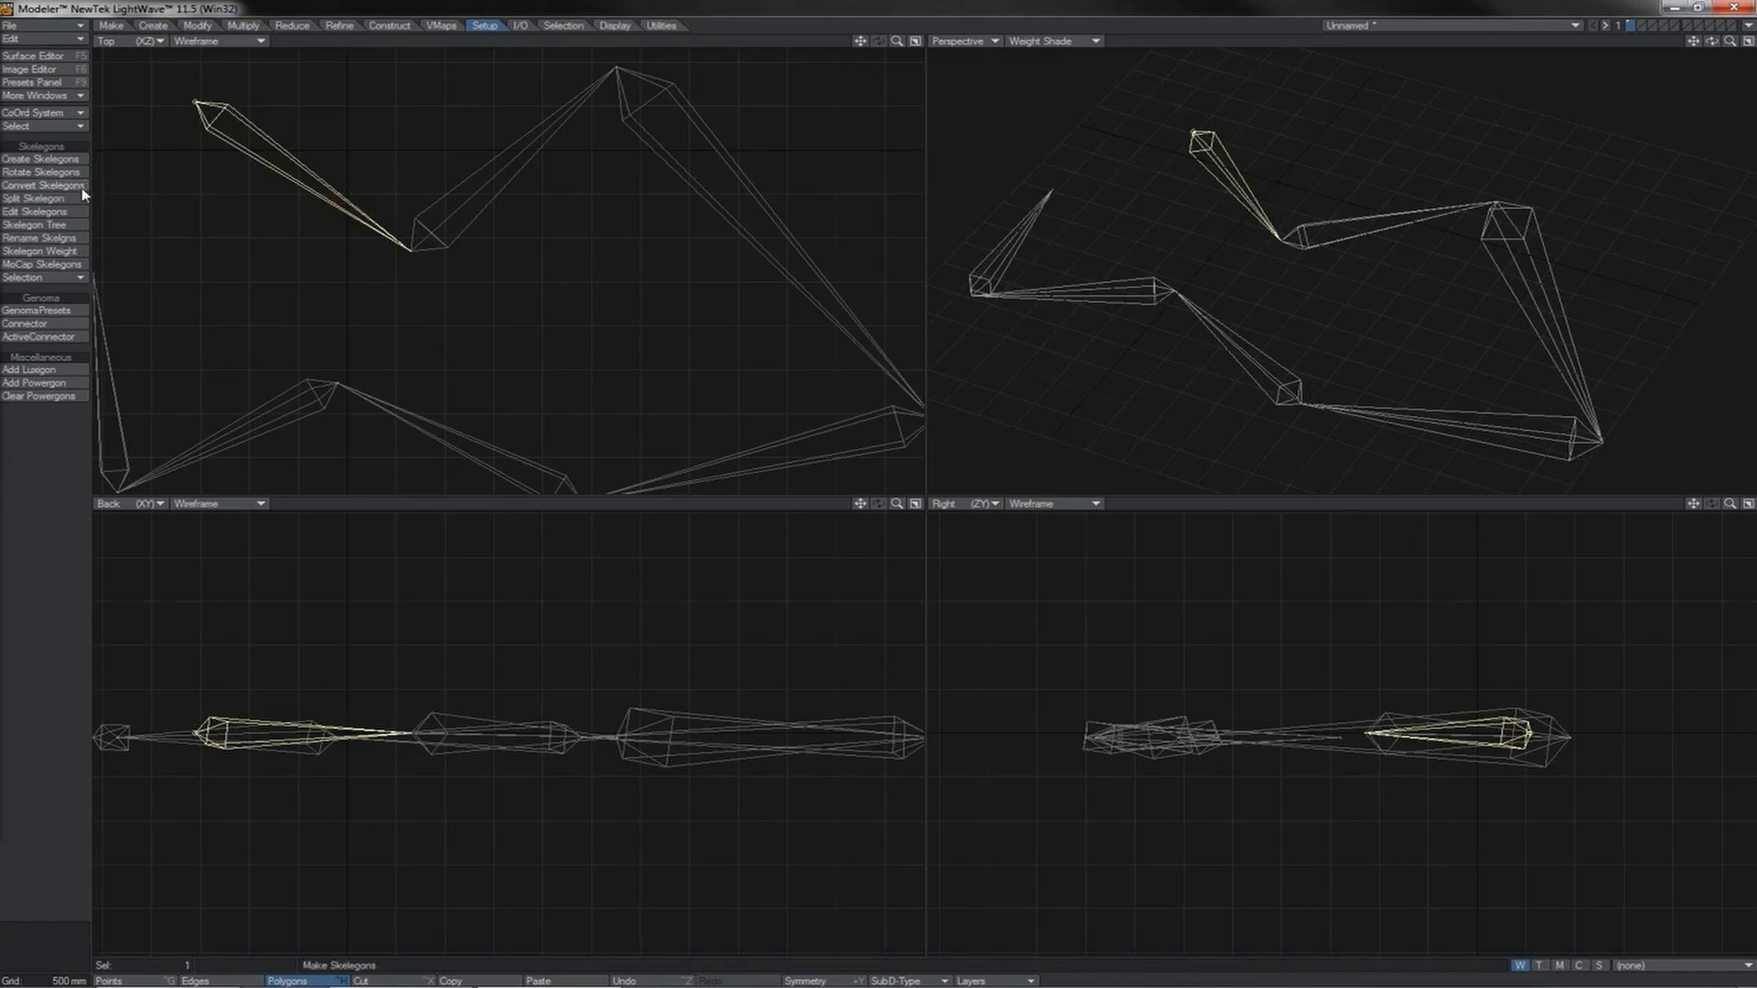
{"action": "left_click", "coordinate": [37, 211]}
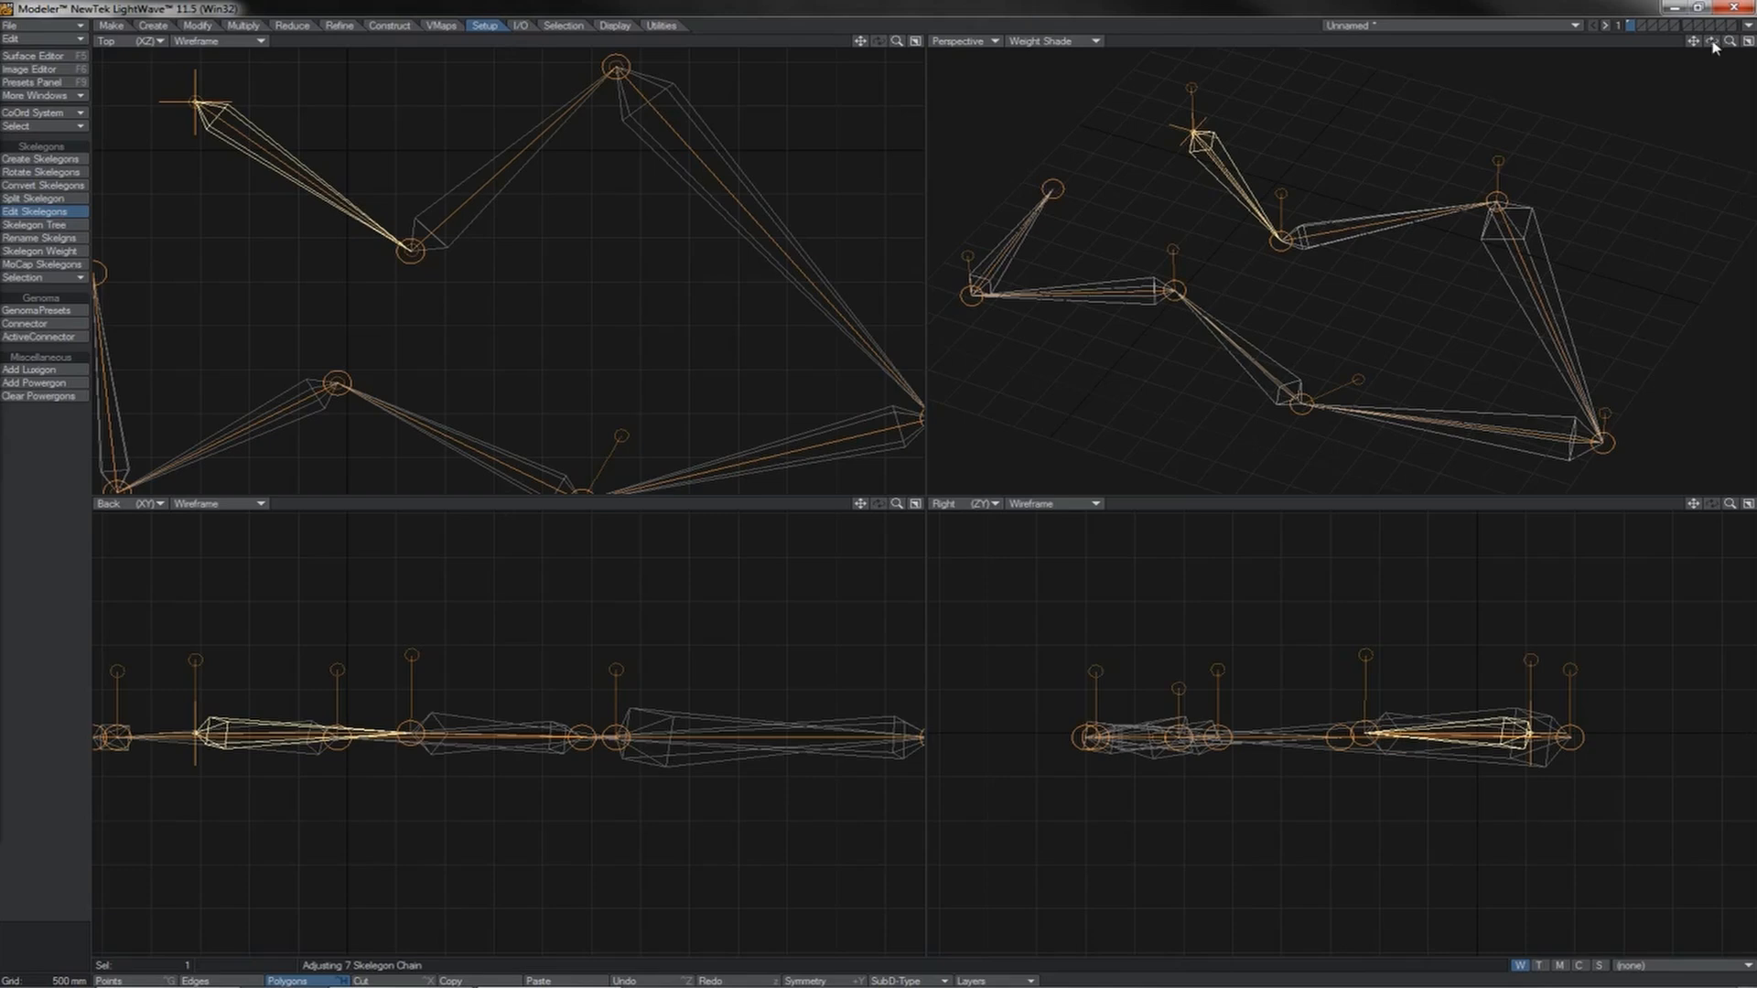
{"action": "mouse_move", "coordinate": [1709, 40]}
{"action": "left_mouse_down"}
{"action": "mouse_move", "coordinate": [1717, 117]}
{"action": "mouse_move", "coordinate": [1711, 48]}
{"action": "left_mouse_up"}
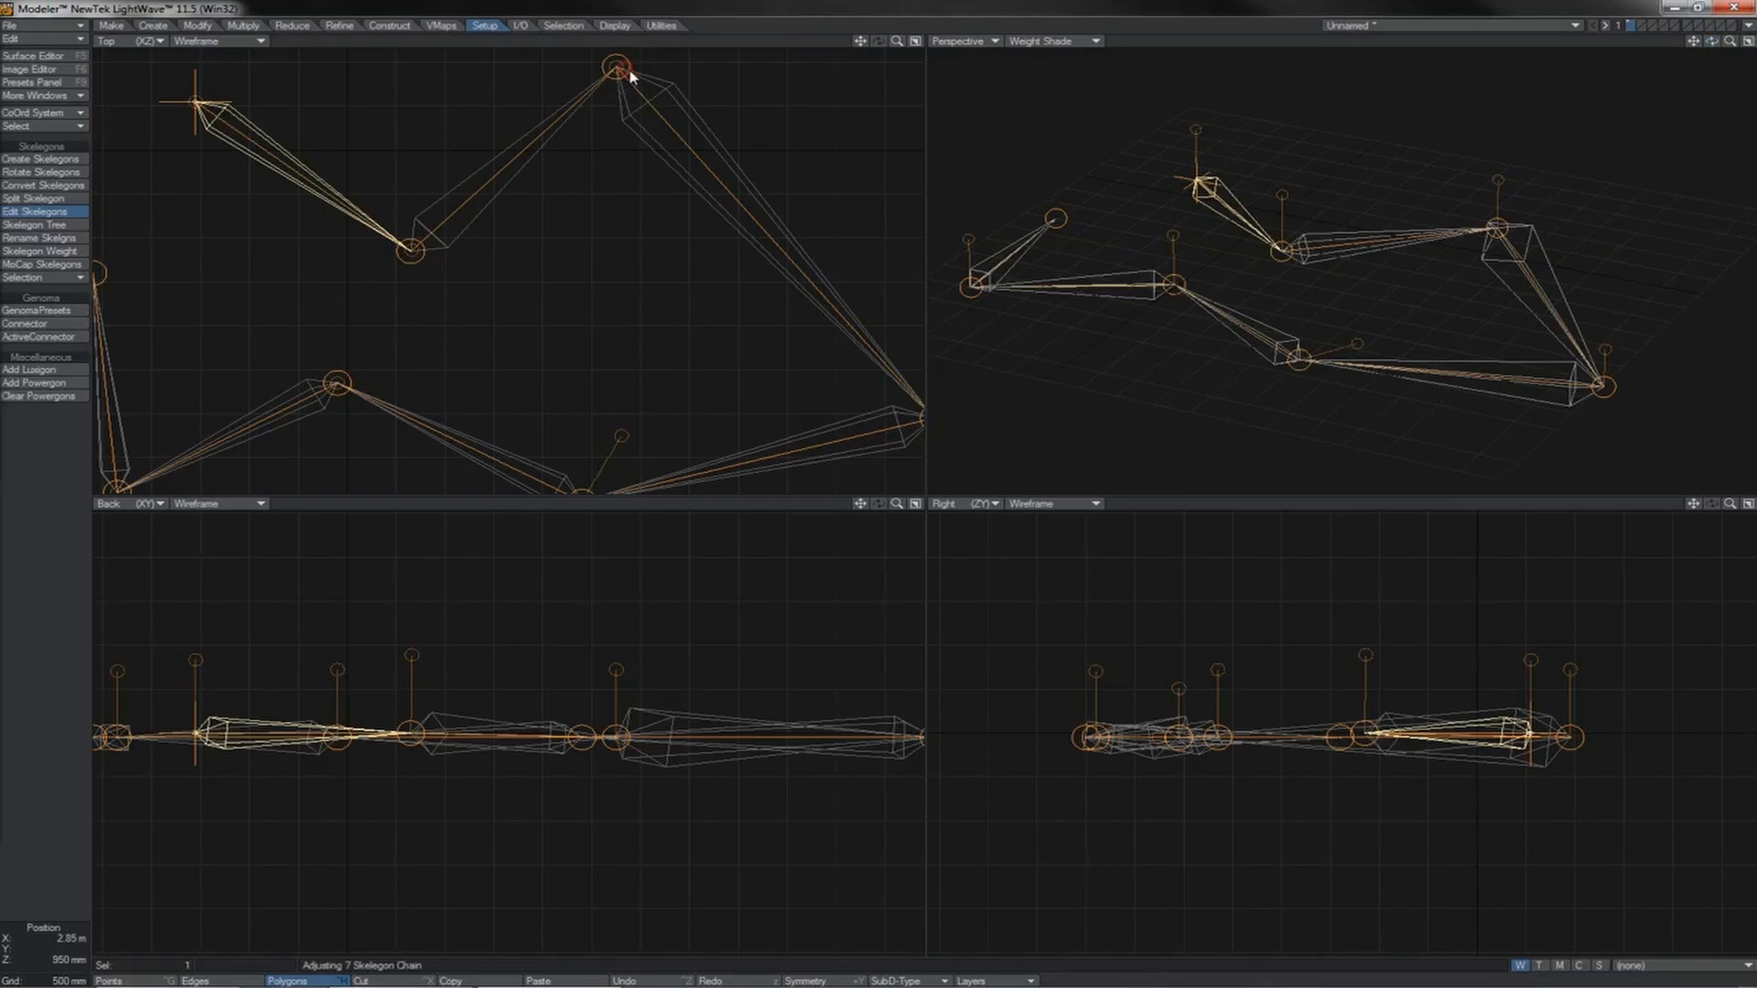
{"action": "left_click_drag", "start_coordinate": [616, 77], "coordinate": [586, 104]}
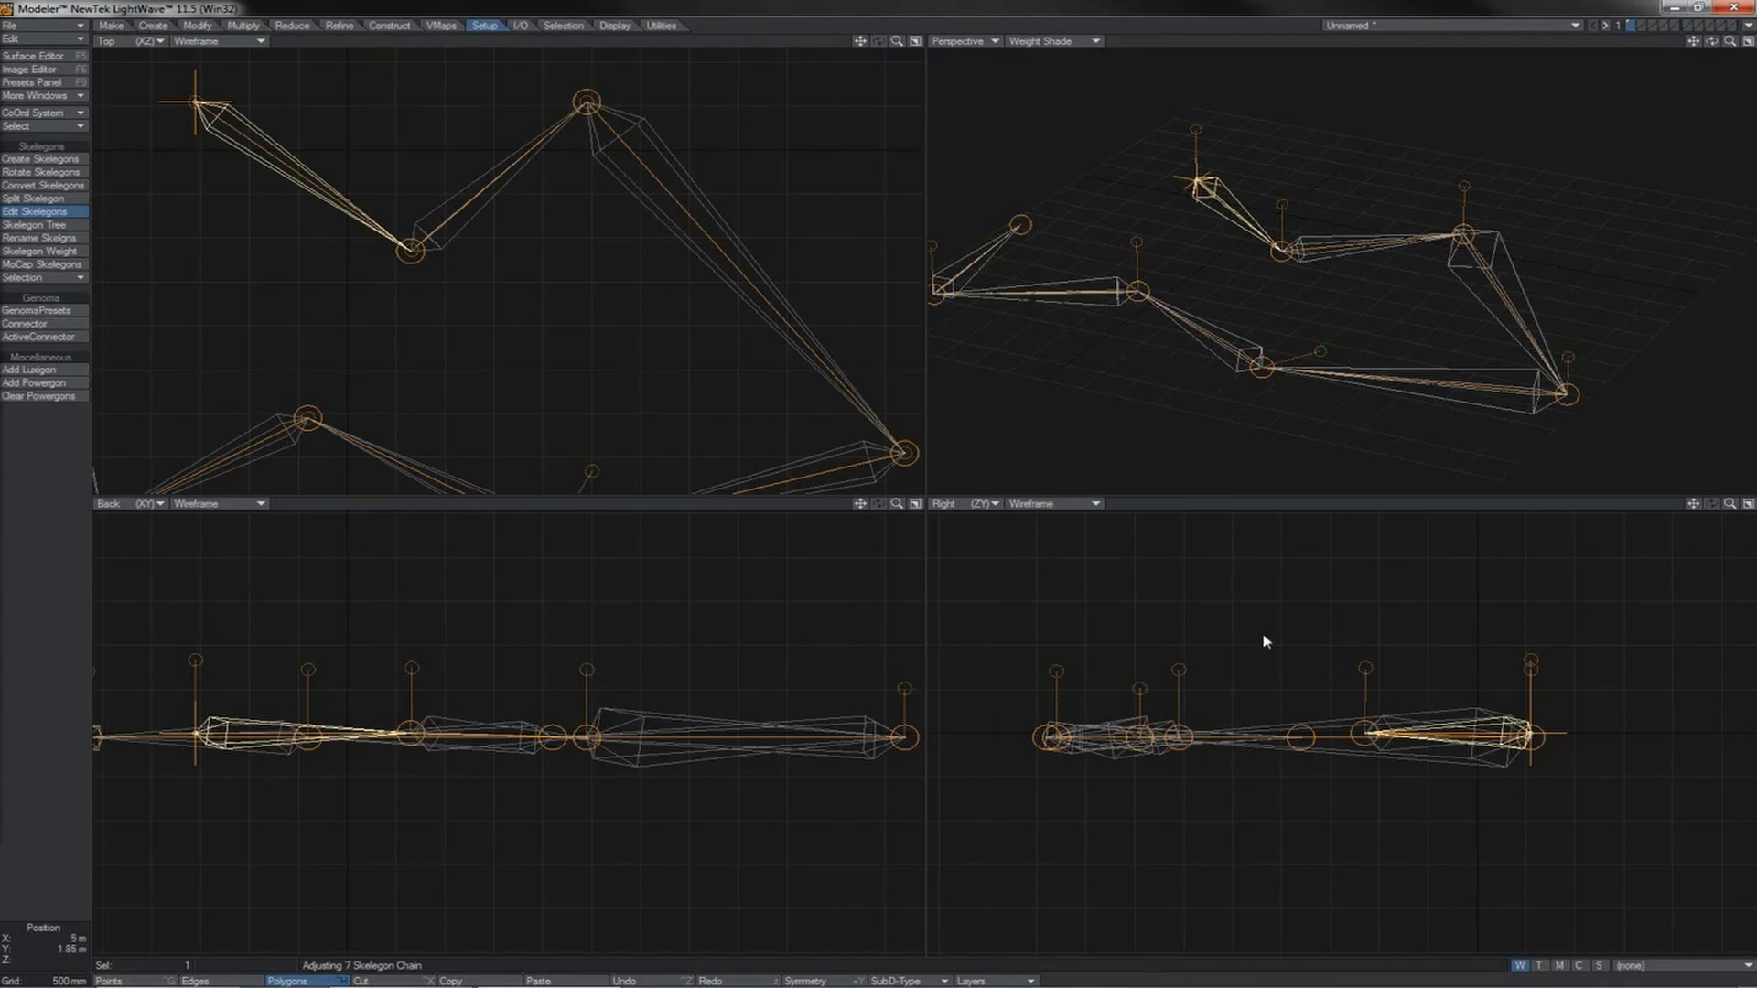
{"action": "left_click_drag", "start_coordinate": [1535, 668], "coordinate": [1466, 659]}
{"action": "key", "text": "space"}
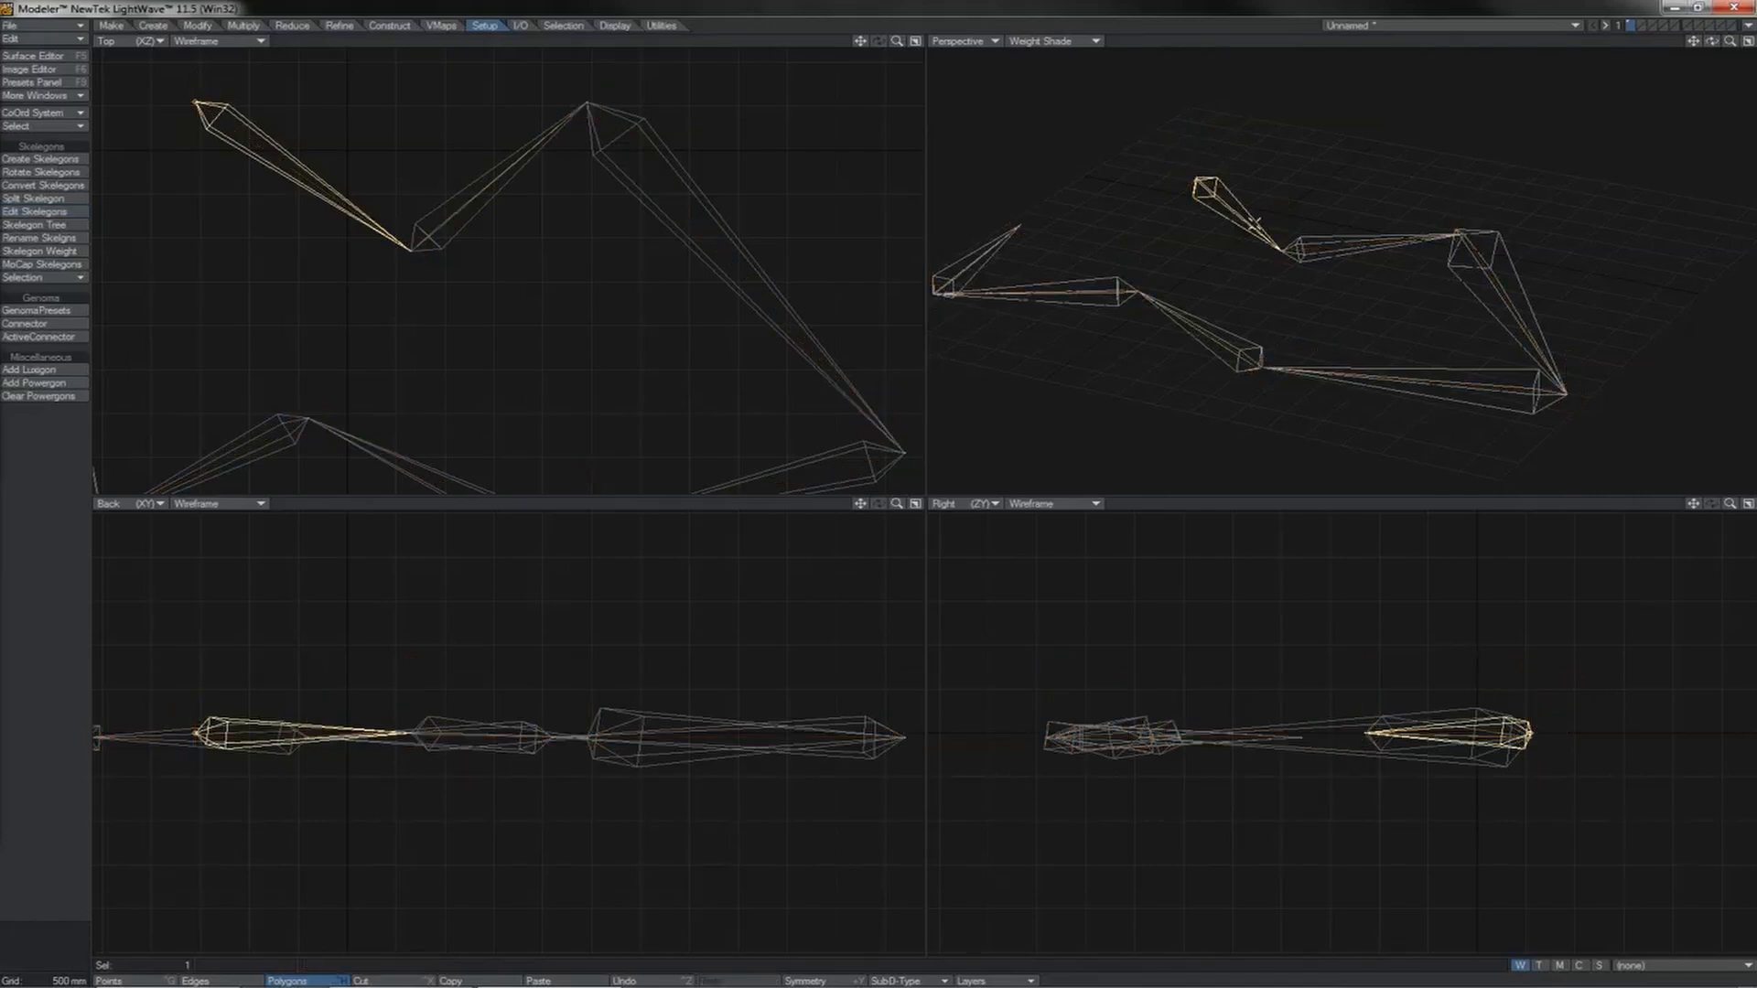
Deselect the first skelegon, send the chain to Layout, and convert its skelegons into bones.
{"action": "left_click", "coordinate": [1255, 223]}
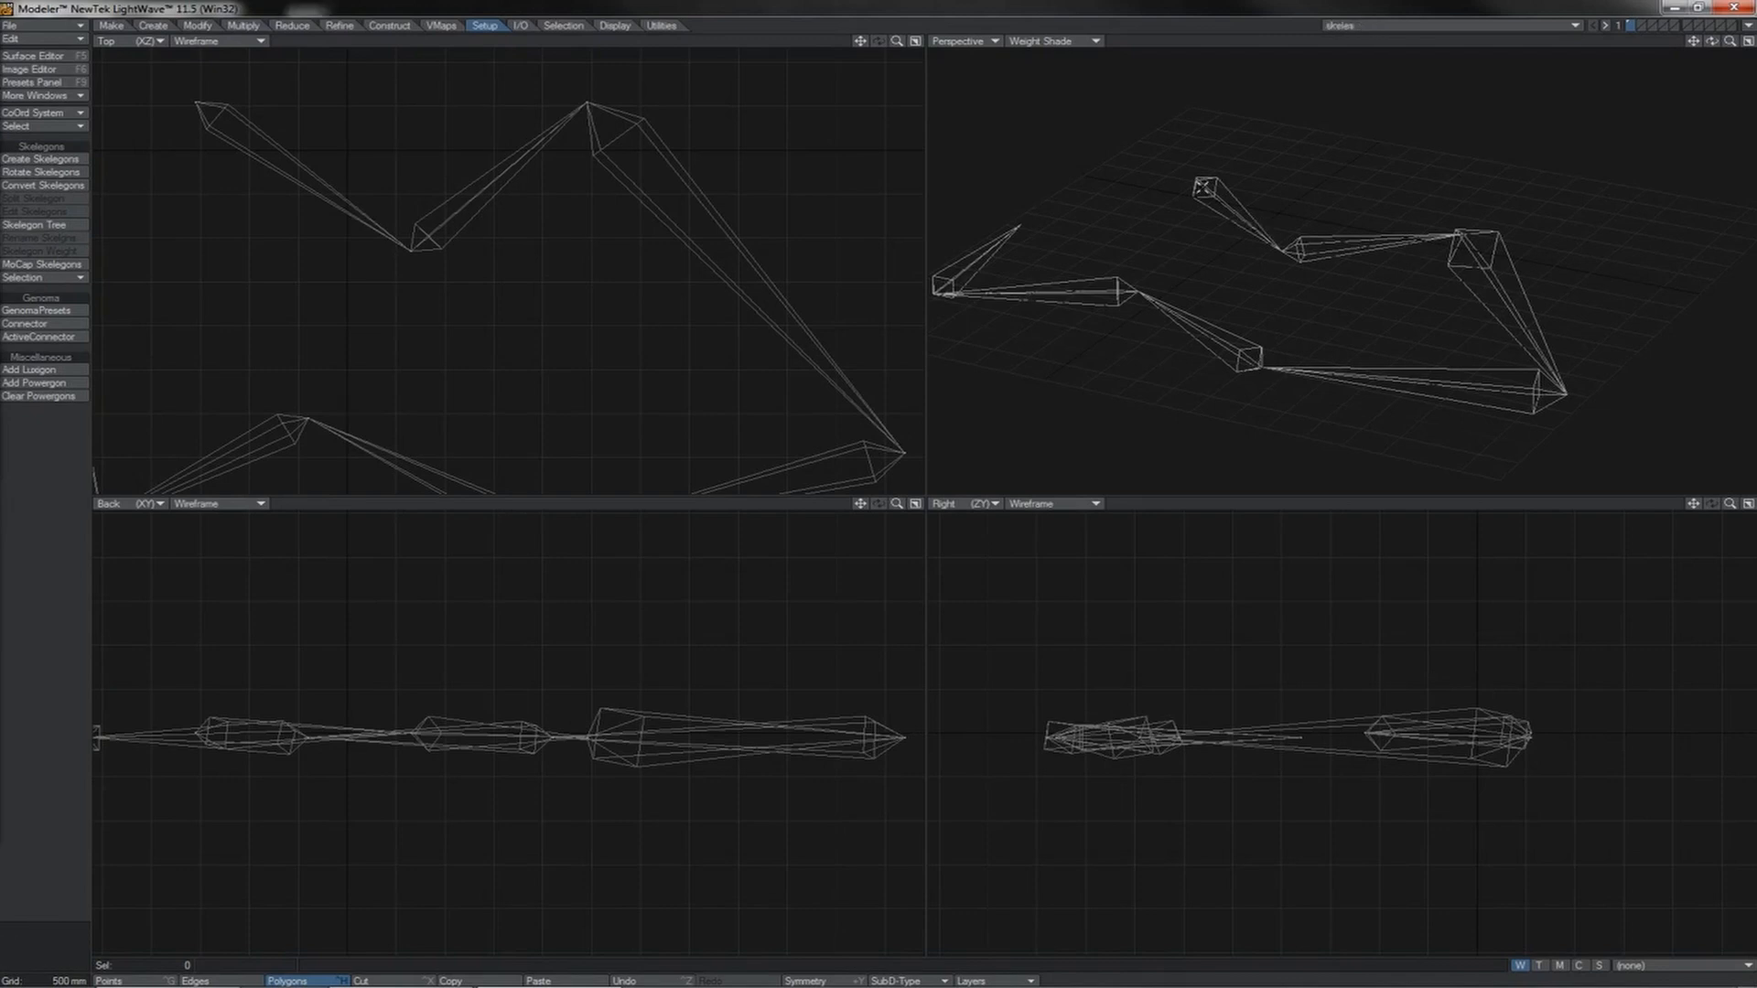
{"action": "left_click", "coordinate": [1749, 29]}
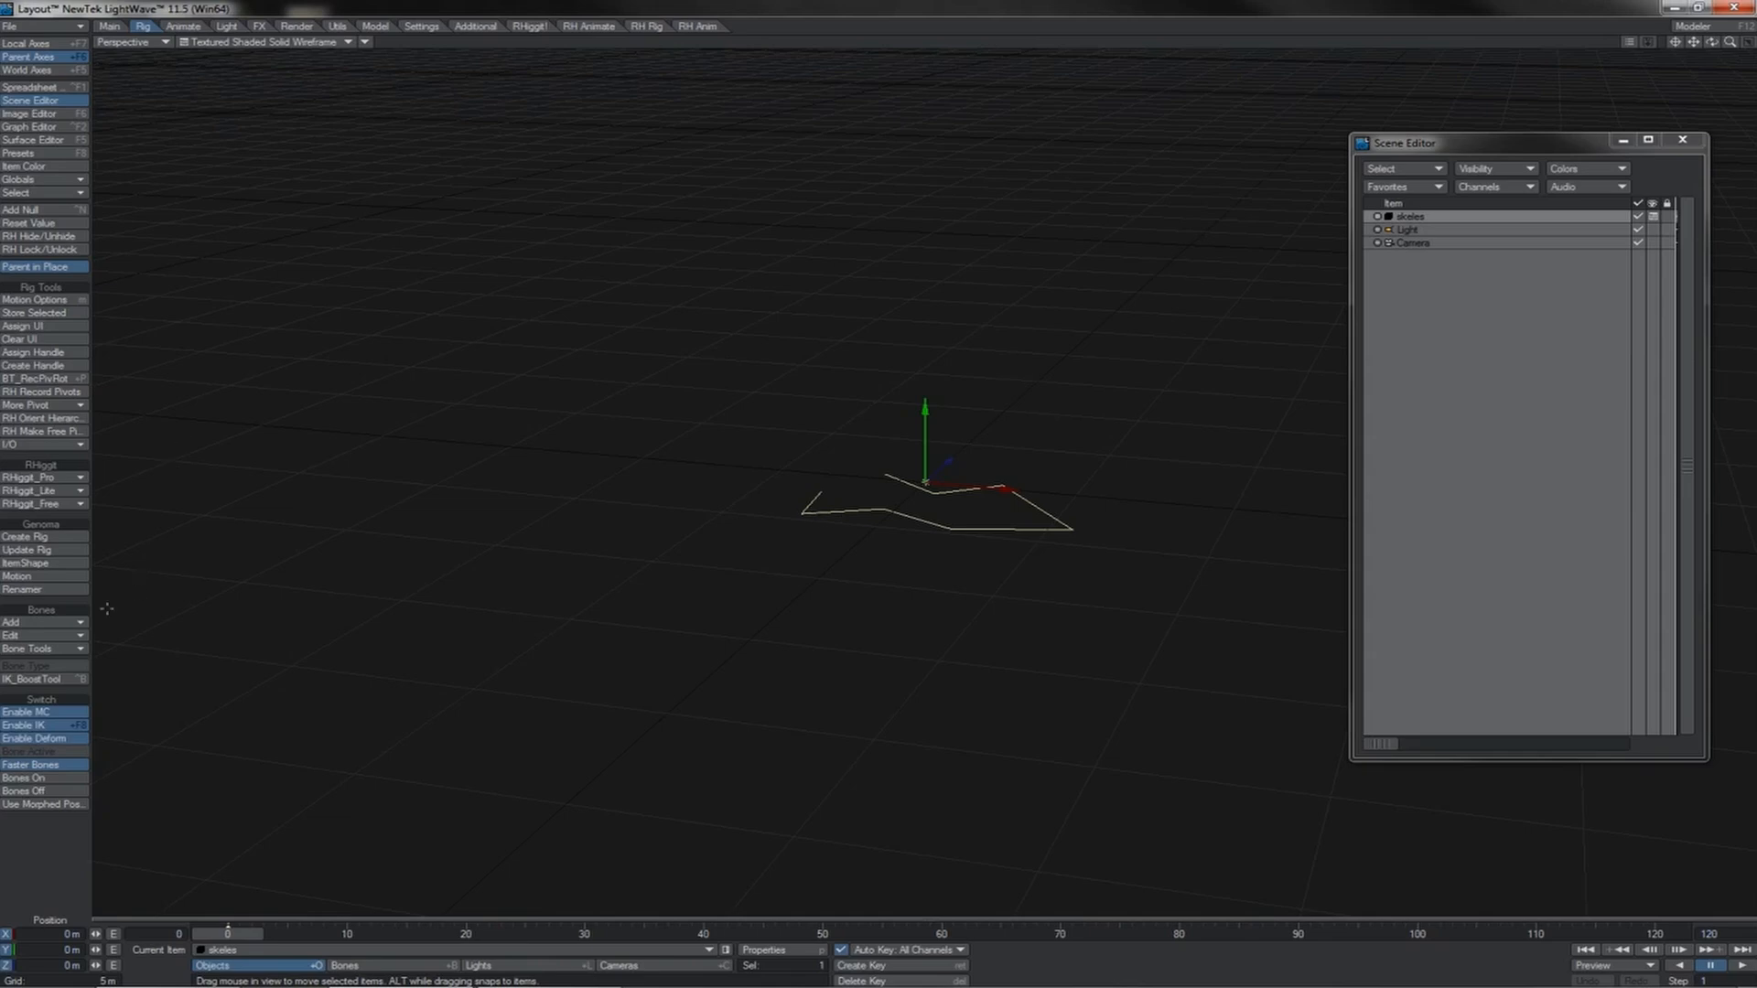
{"action": "left_click", "coordinate": [82, 623]}
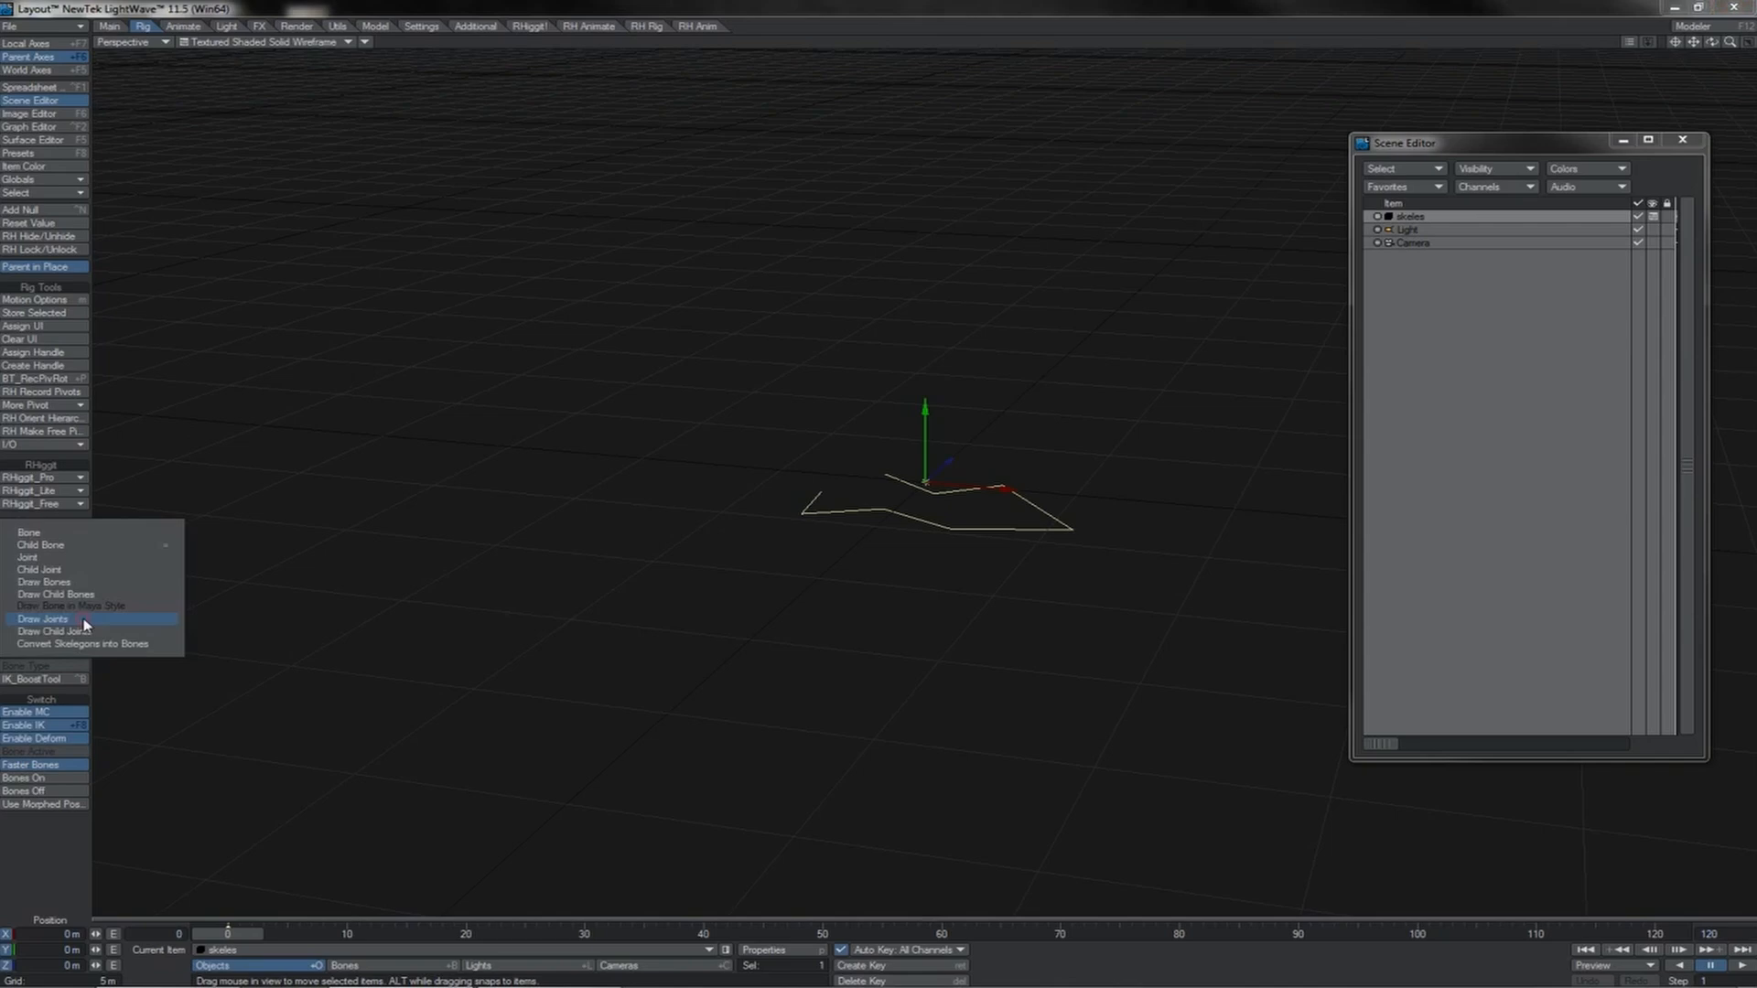
{"action": "left_click", "coordinate": [133, 644]}
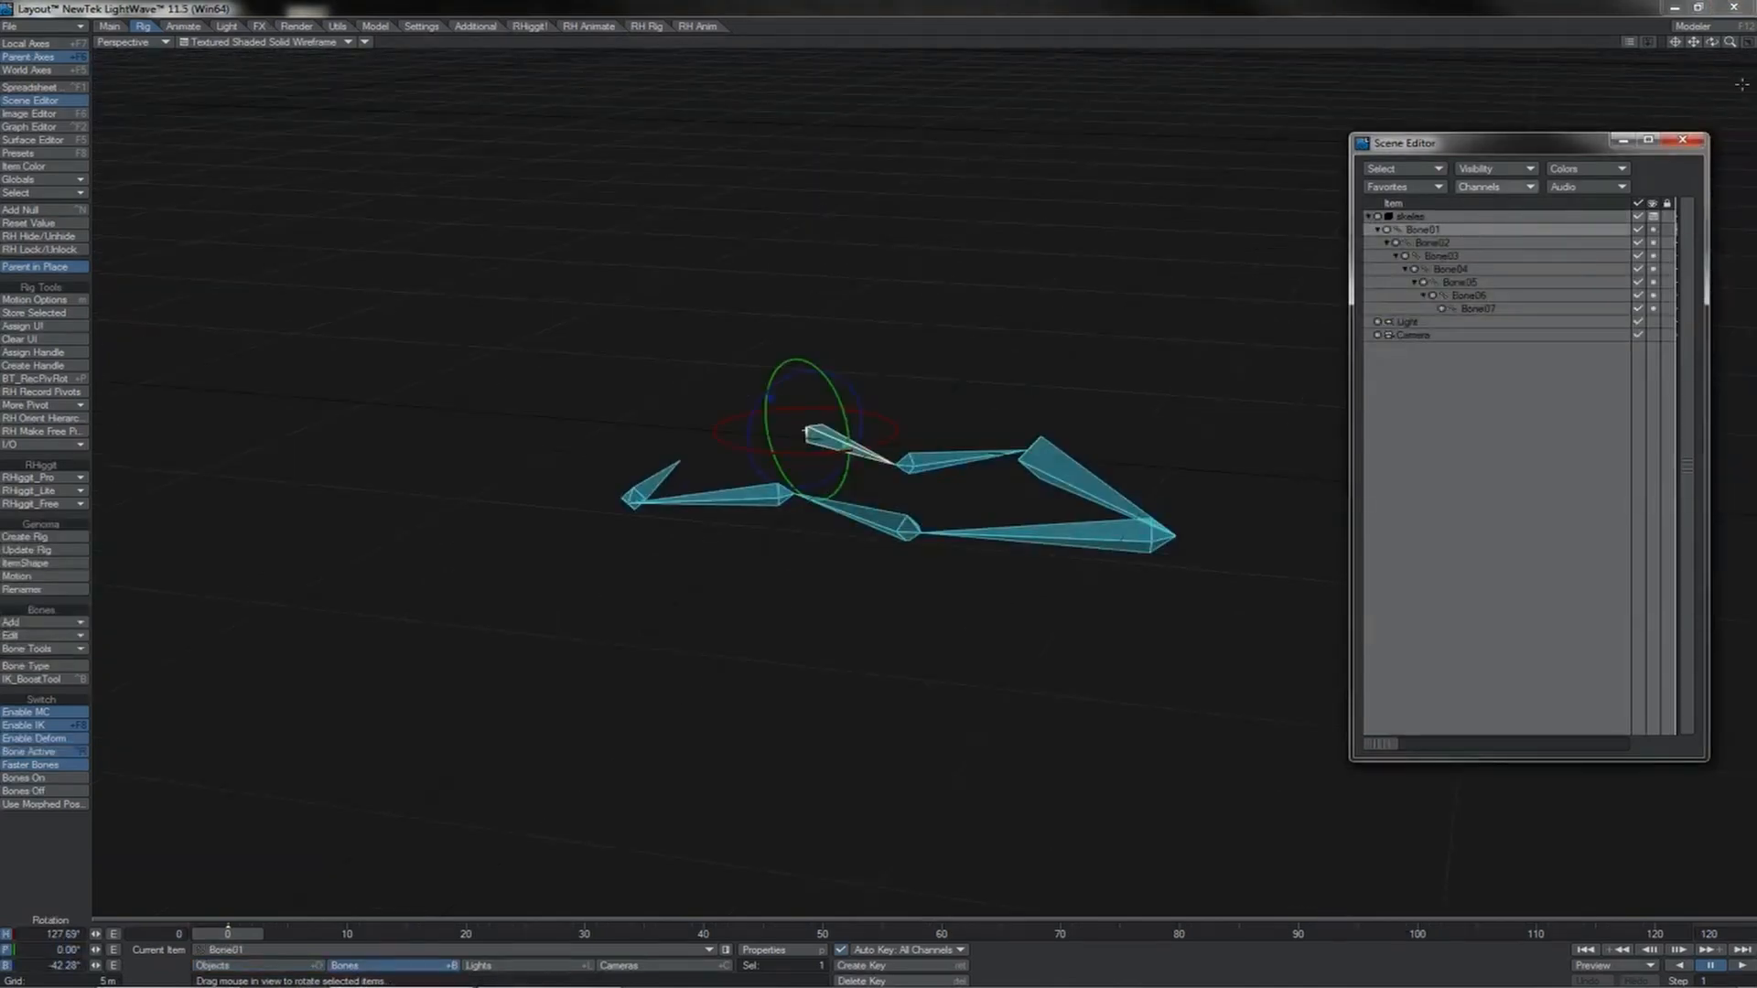
Examine the rotation axes of the bones from Bone01 to Bone07, stepping down and back up the hierarchy.
{"action": "left_click_drag", "start_coordinate": [1729, 41], "coordinate": [1716, 50]}
{"action": "key", "text": "Down"}
{"action": "key", "text": "Down"}
{"action": "key", "text": "Down"}
{"action": "key", "text": "Down"}
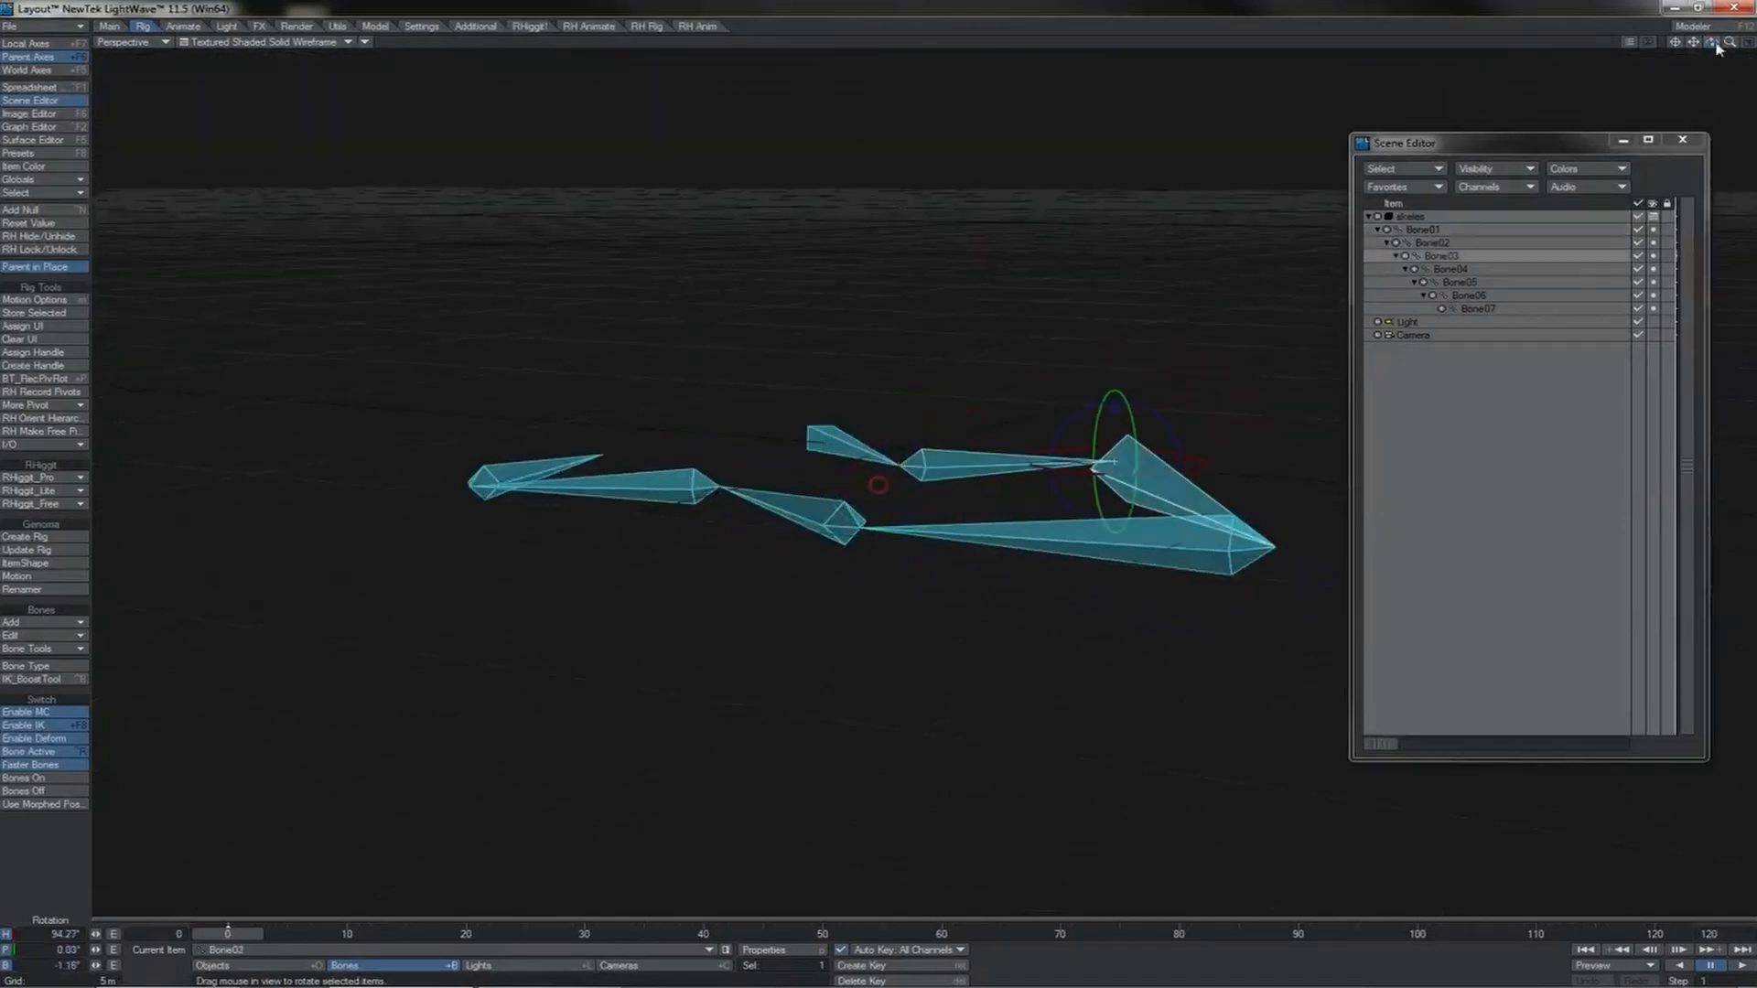
{"action": "key", "text": "Down"}
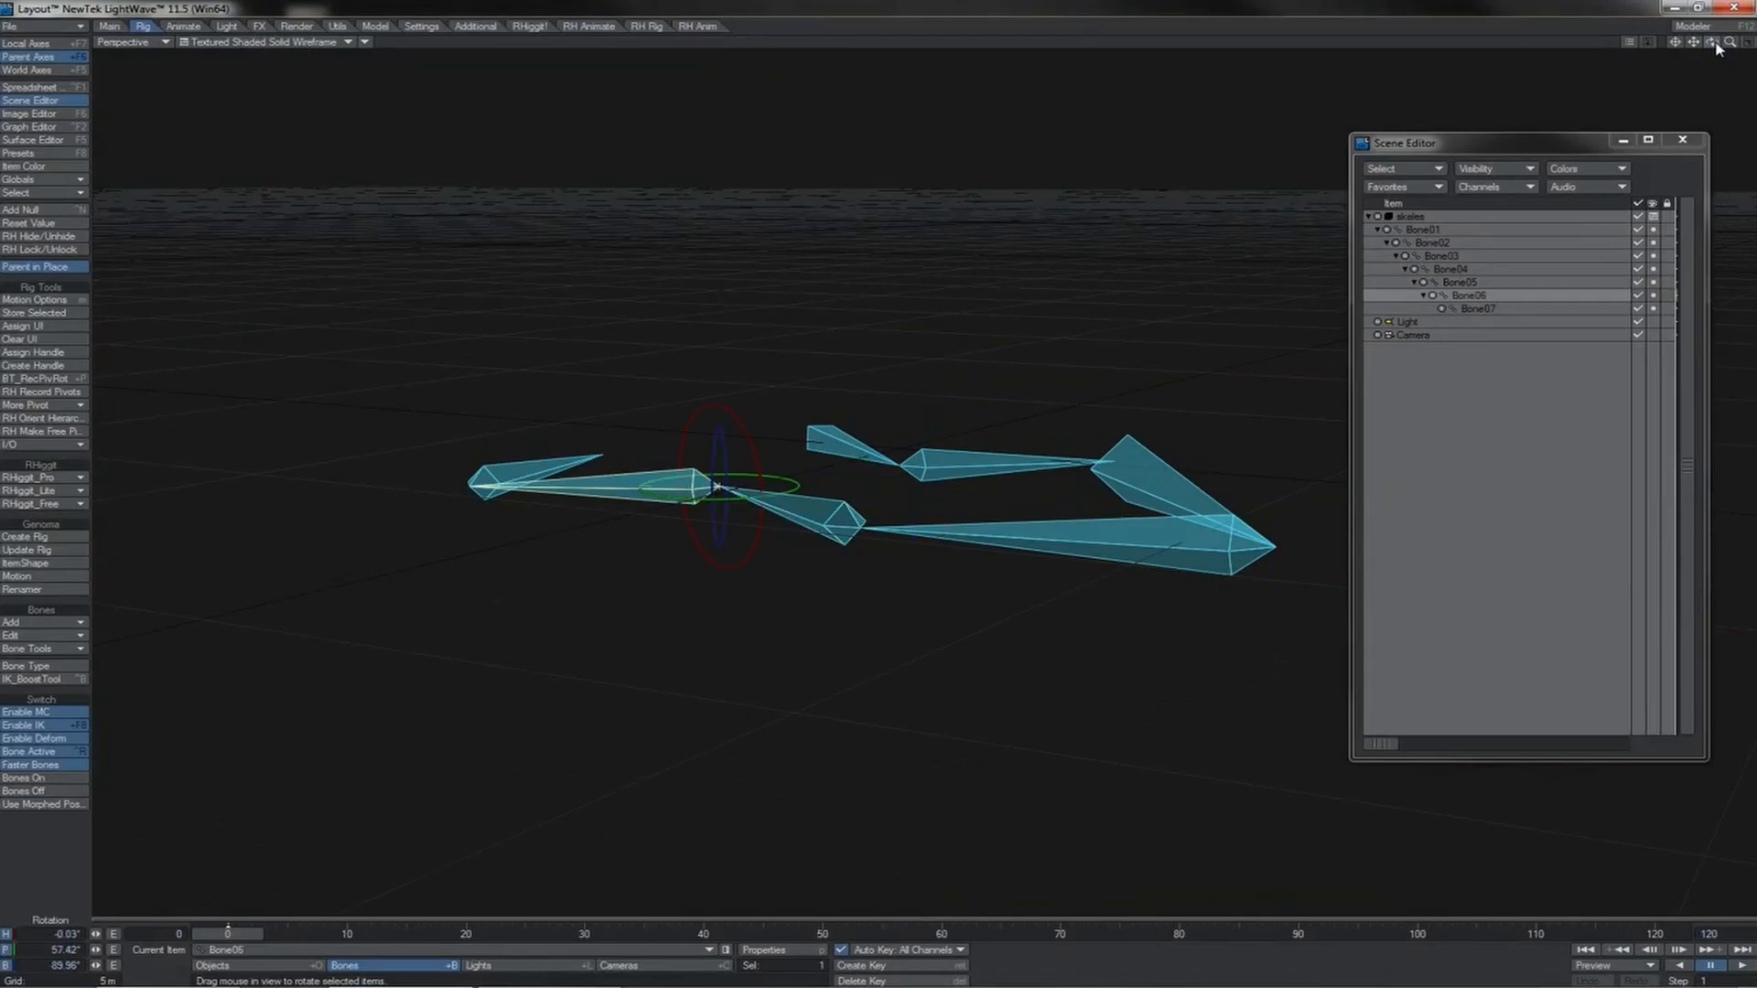
{"action": "left_click_drag", "start_coordinate": [1719, 48], "coordinate": [1722, 51]}
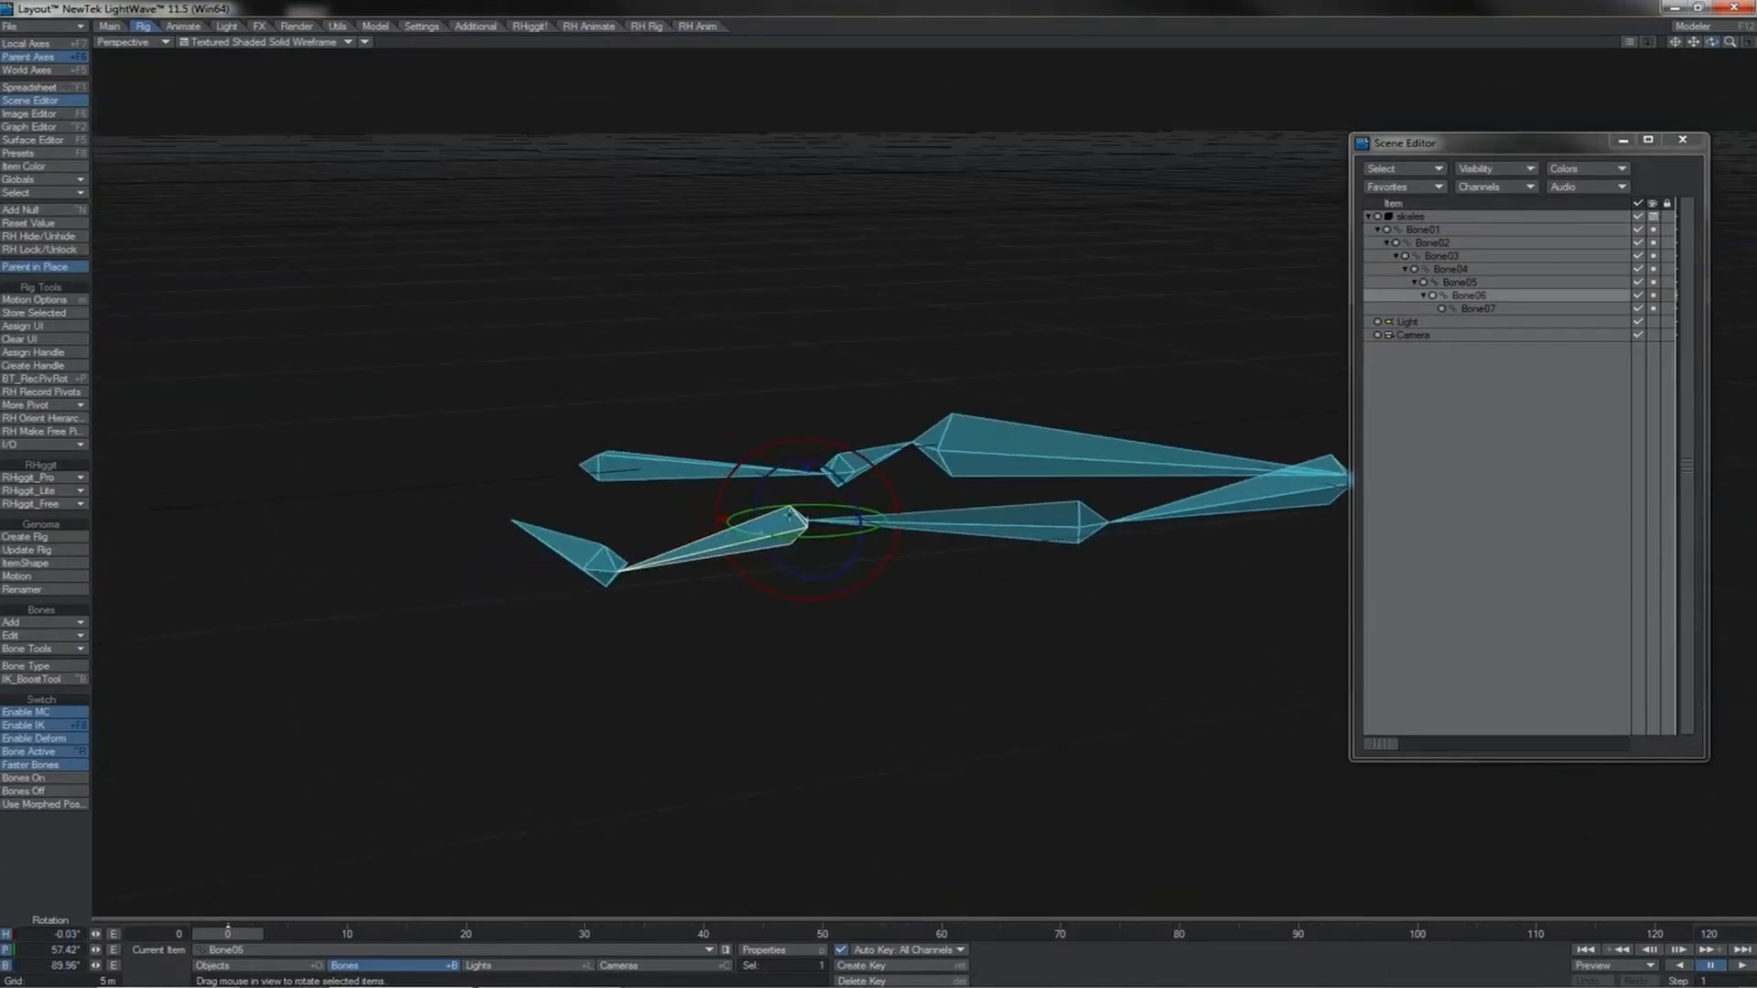
{"action": "key", "text": "Up"}
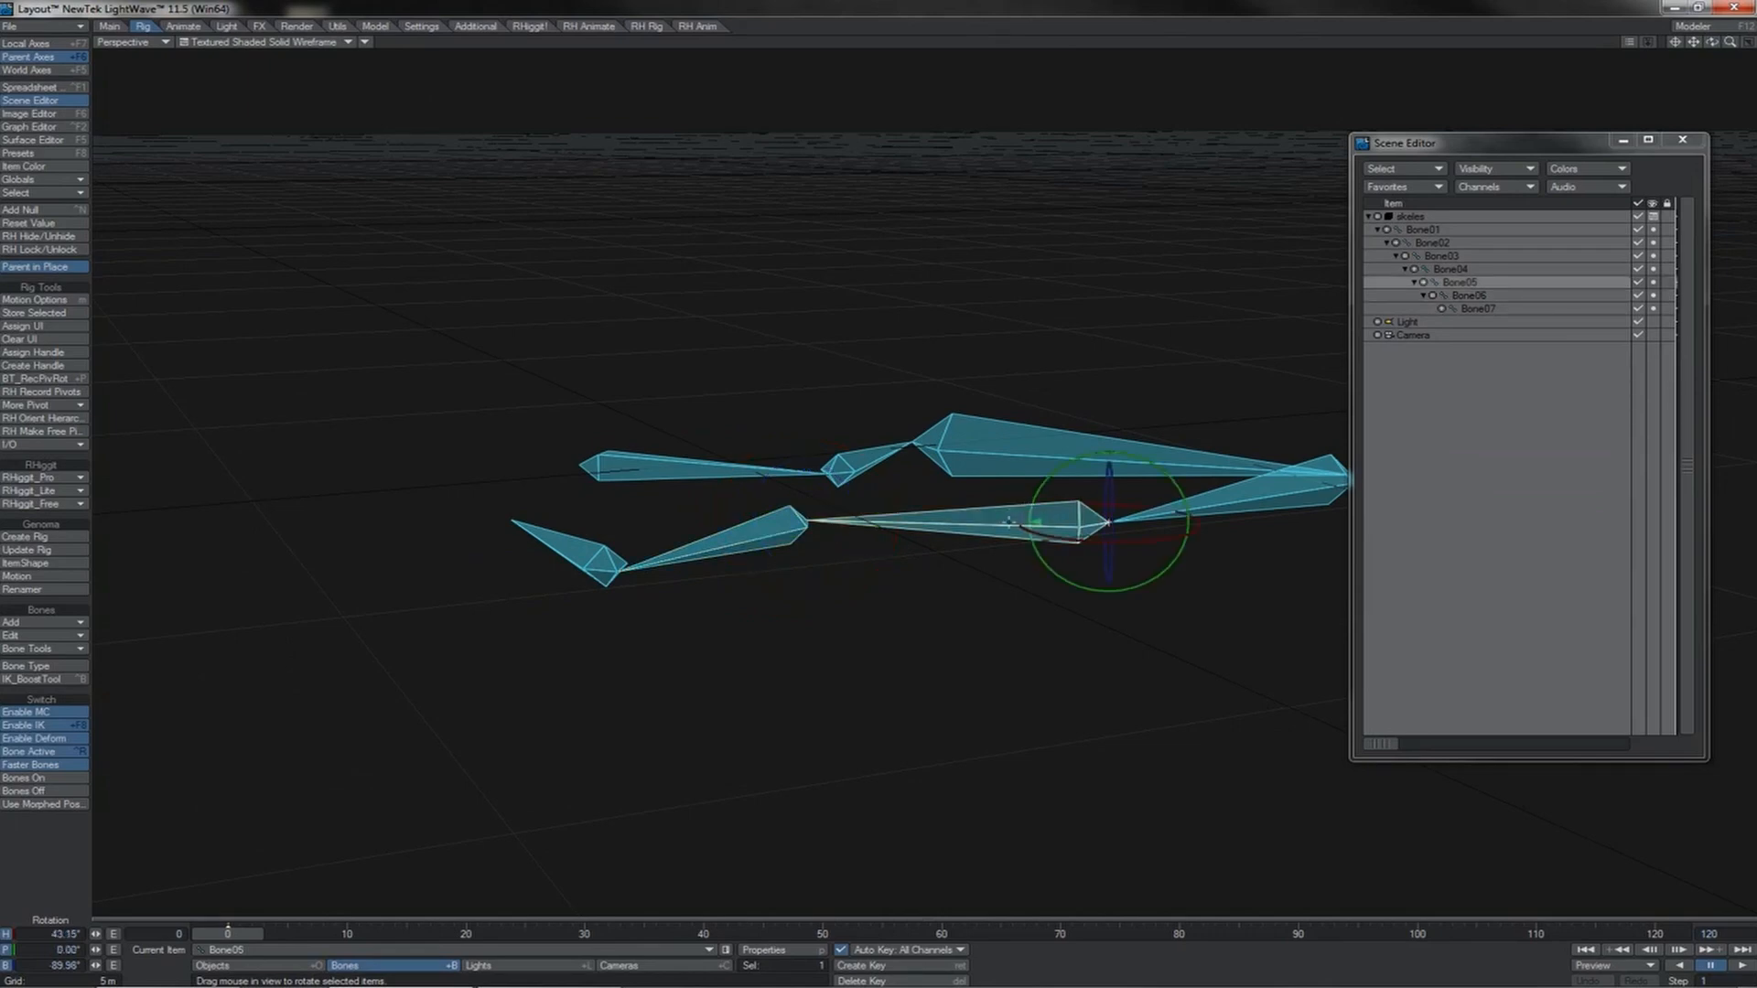
{"action": "key", "text": "Down"}
{"action": "key", "text": "Down"}
{"action": "key", "text": "Up"}
{"action": "key", "text": "Up"}
{"action": "key", "text": "Up"}
{"action": "key", "text": "Up"}
{"action": "key", "text": "Up"}
{"action": "key", "text": "Up"}
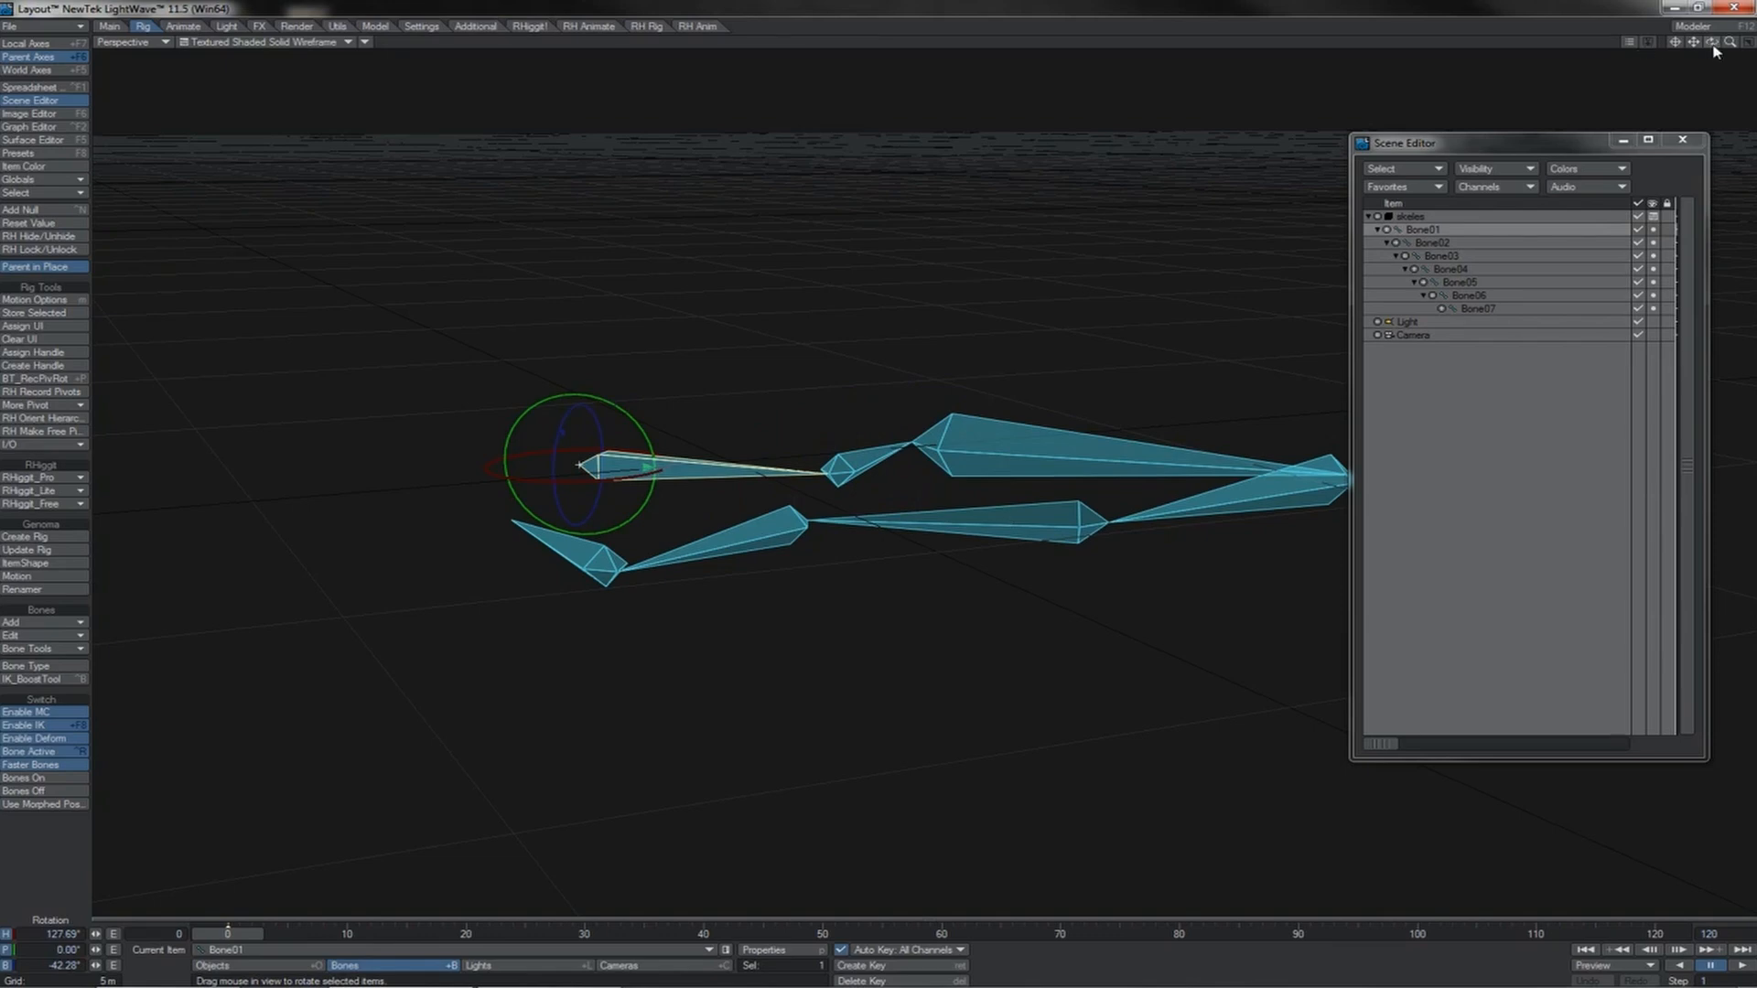
Select the entire bone hierarchy from Bone01 and record the pivot rotation of all seven bones.
{"action": "left_click_drag", "start_coordinate": [1715, 52], "coordinate": [1531, 138]}
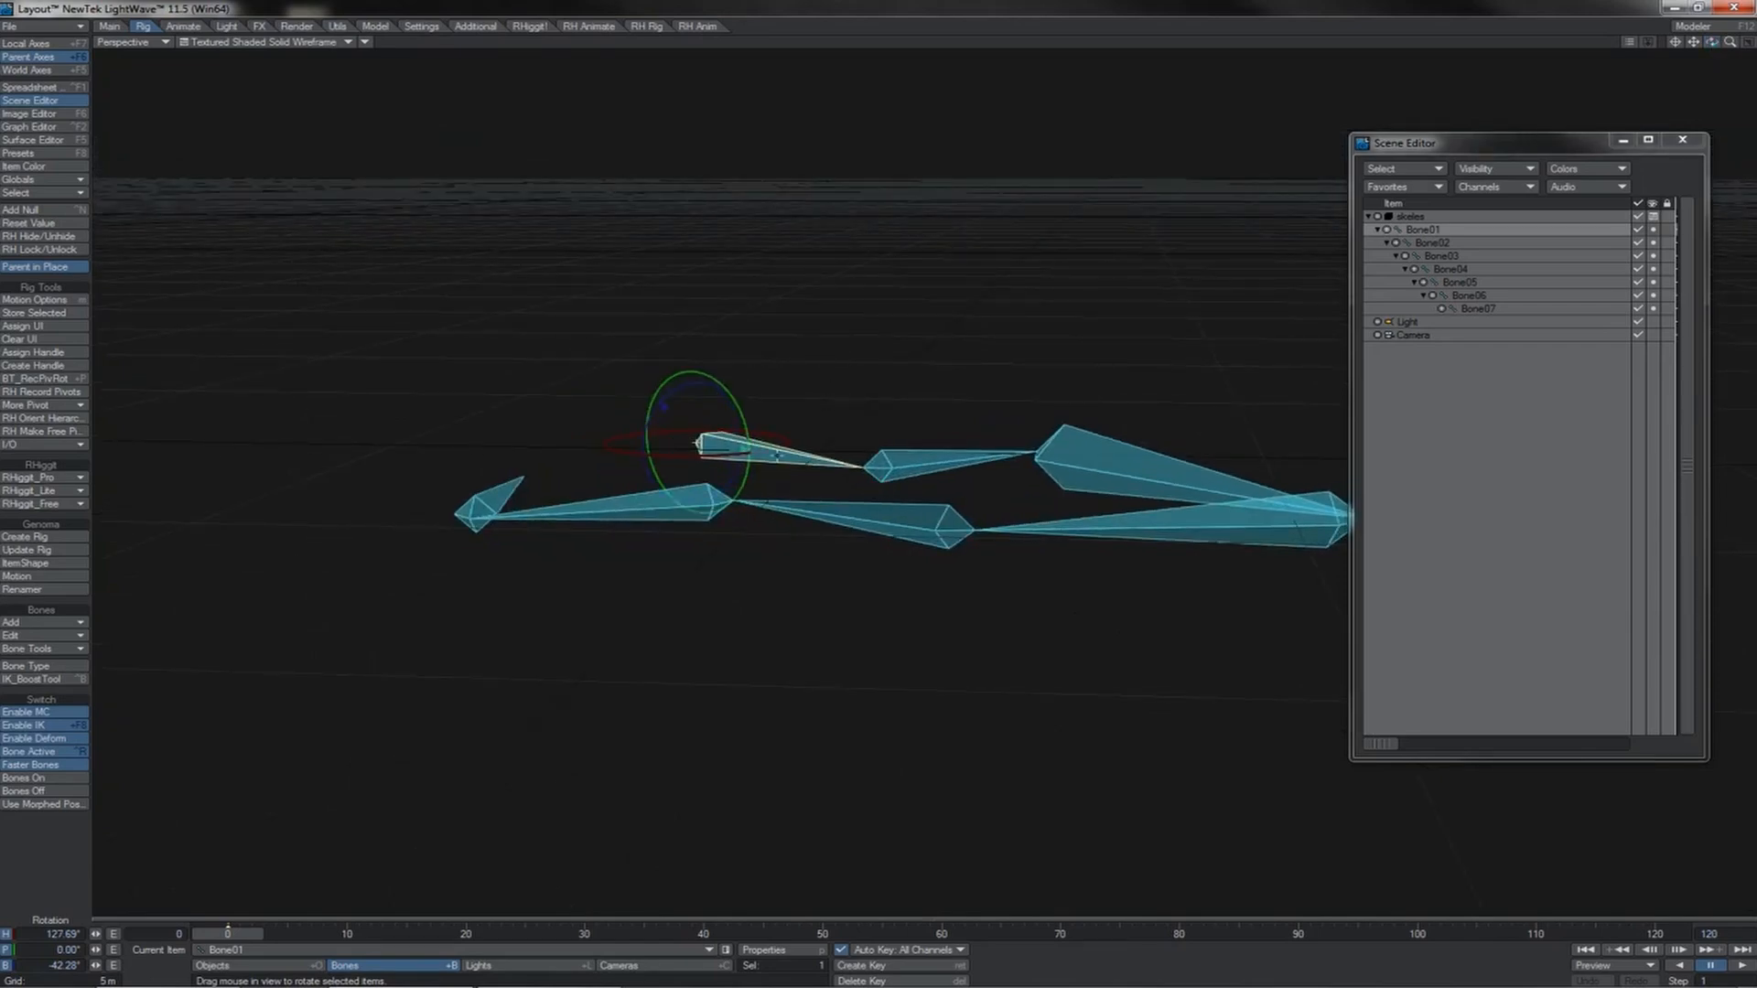
{"action": "double_click", "coordinate": [777, 456]}
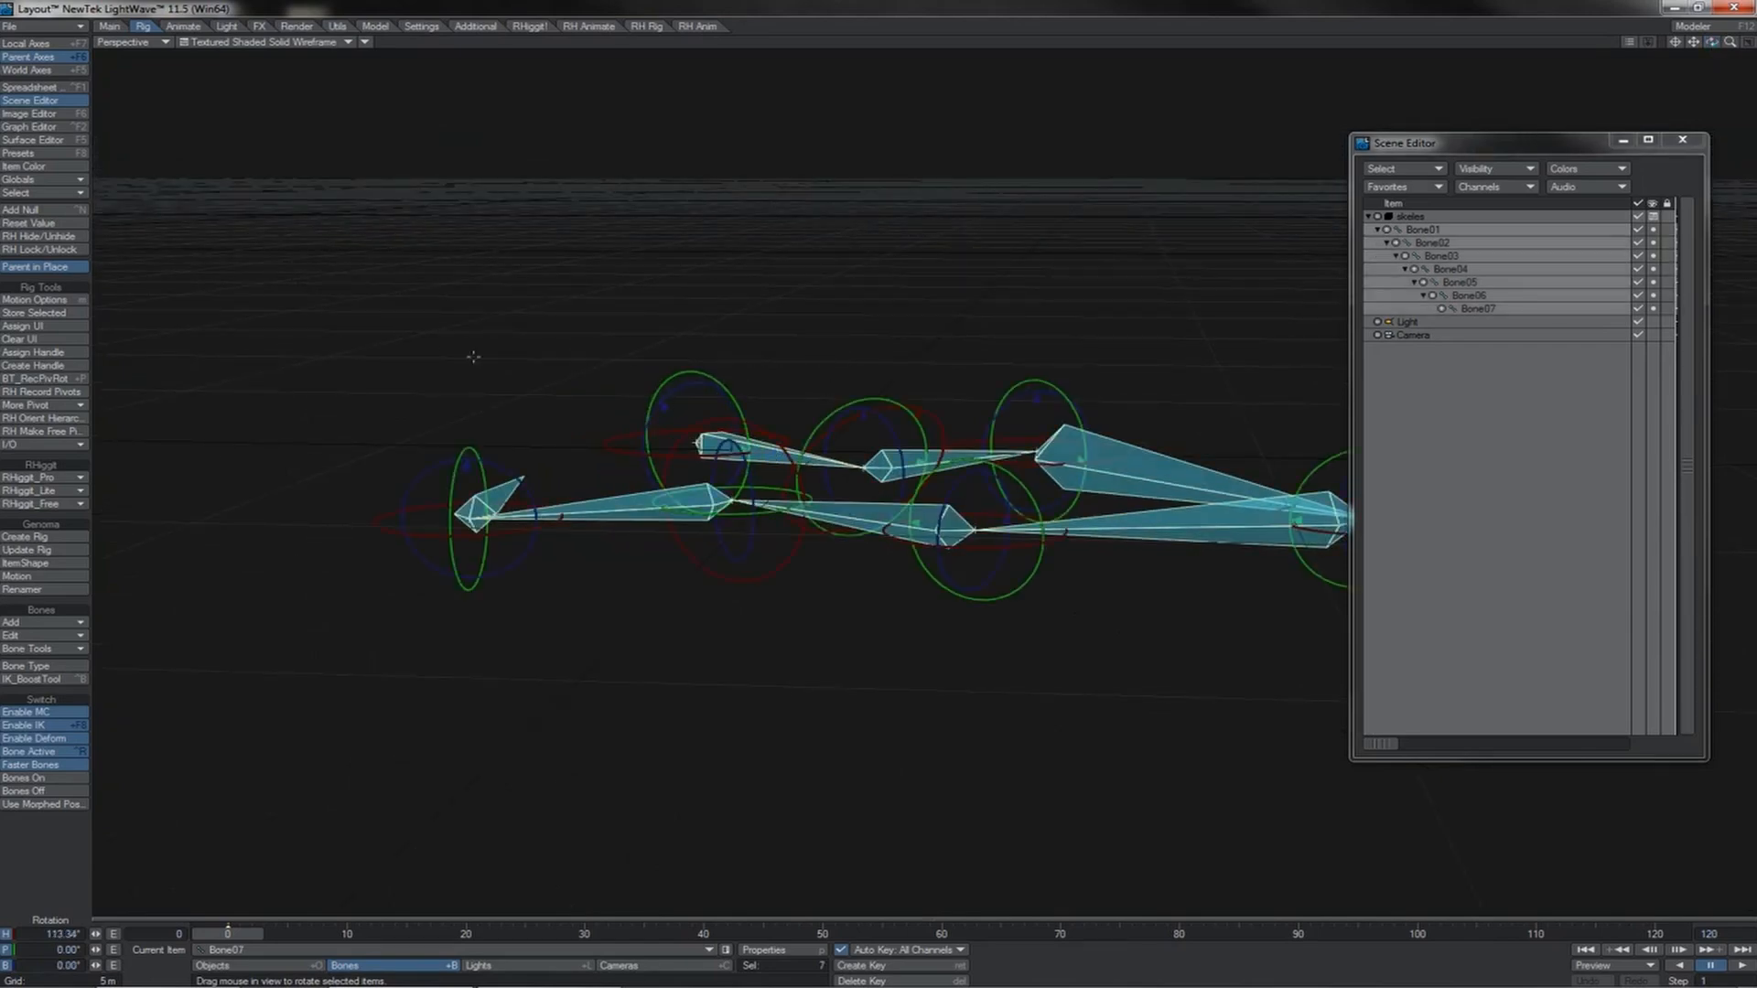
{"action": "left_click", "coordinate": [75, 381]}
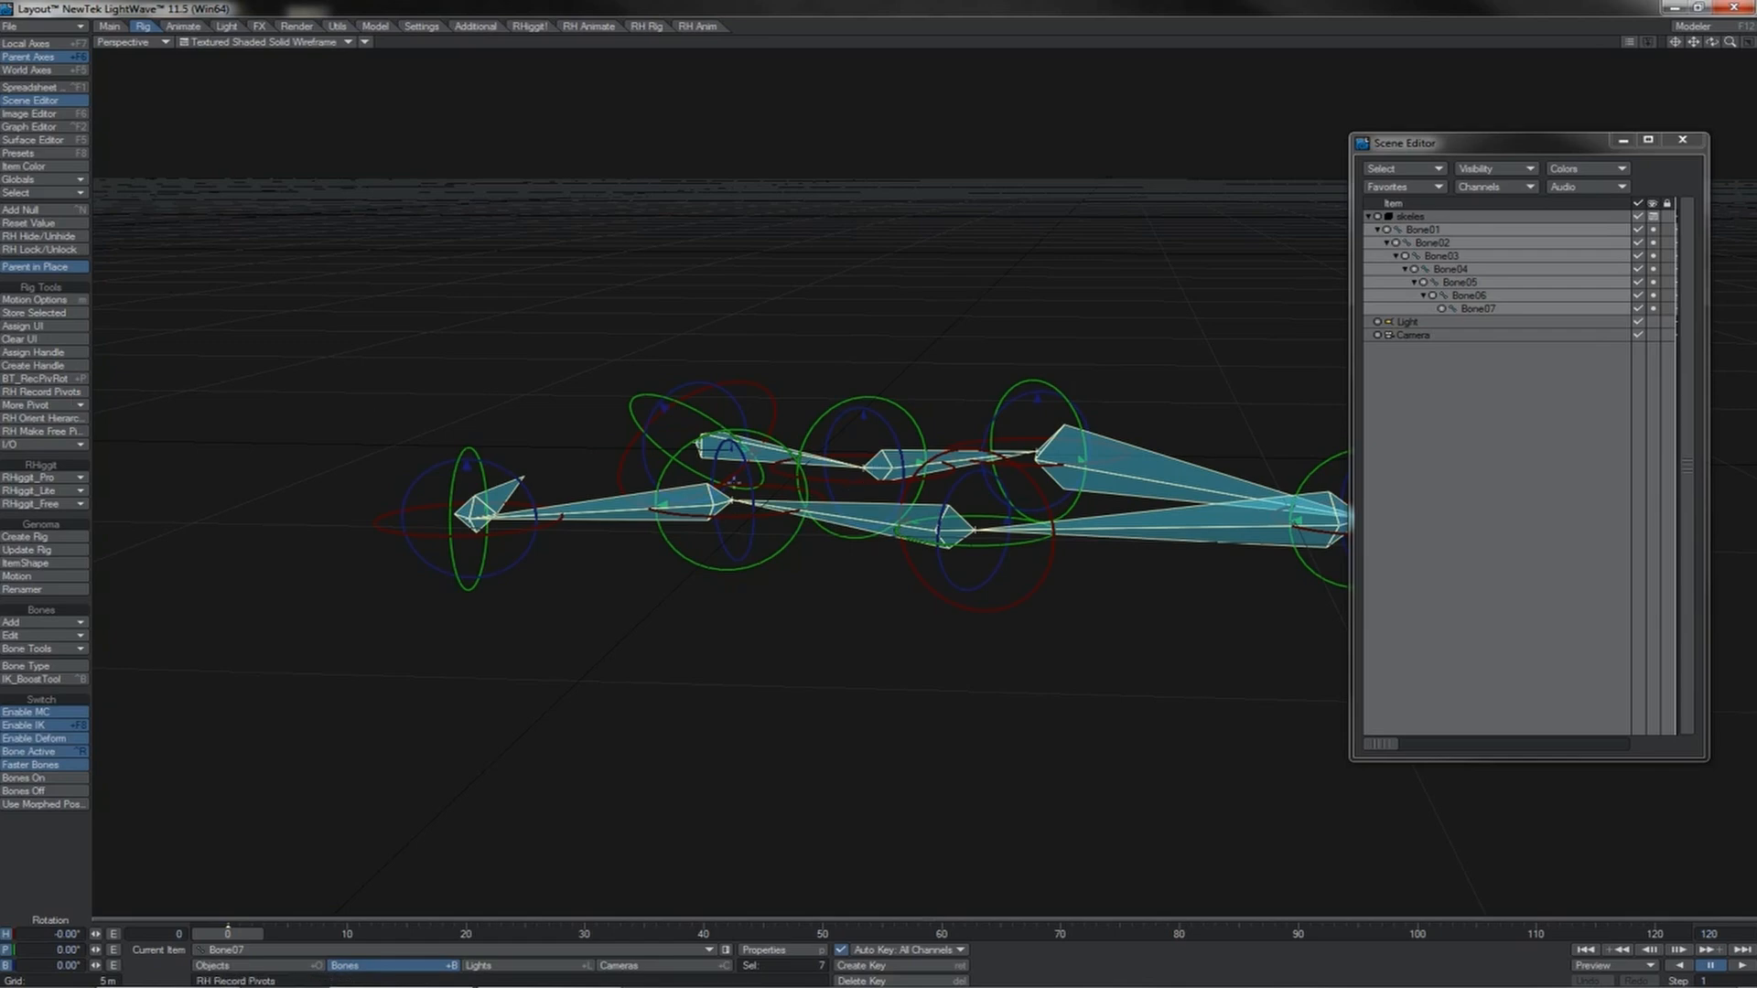
Step through the bones from Bone01 down the chain to check their rotation axes with the recorded pivots.
{"action": "left_click", "coordinate": [756, 445]}
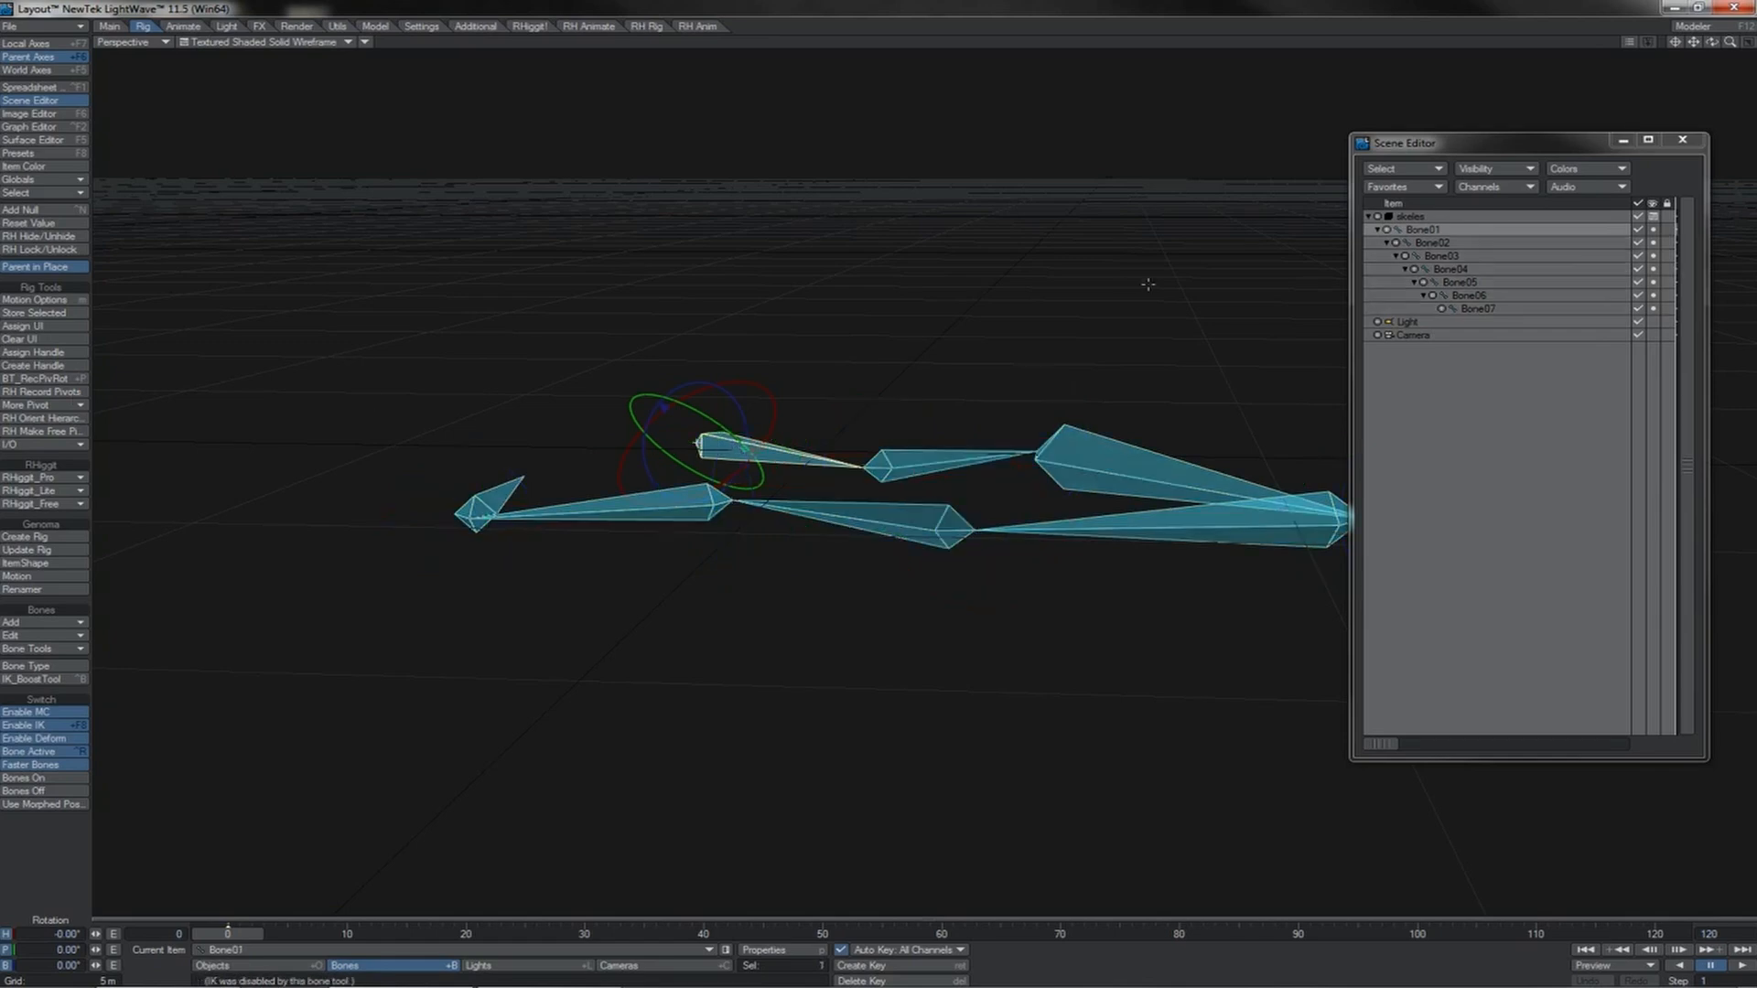
{"action": "left_click_drag", "start_coordinate": [1711, 42], "coordinate": [1721, 48]}
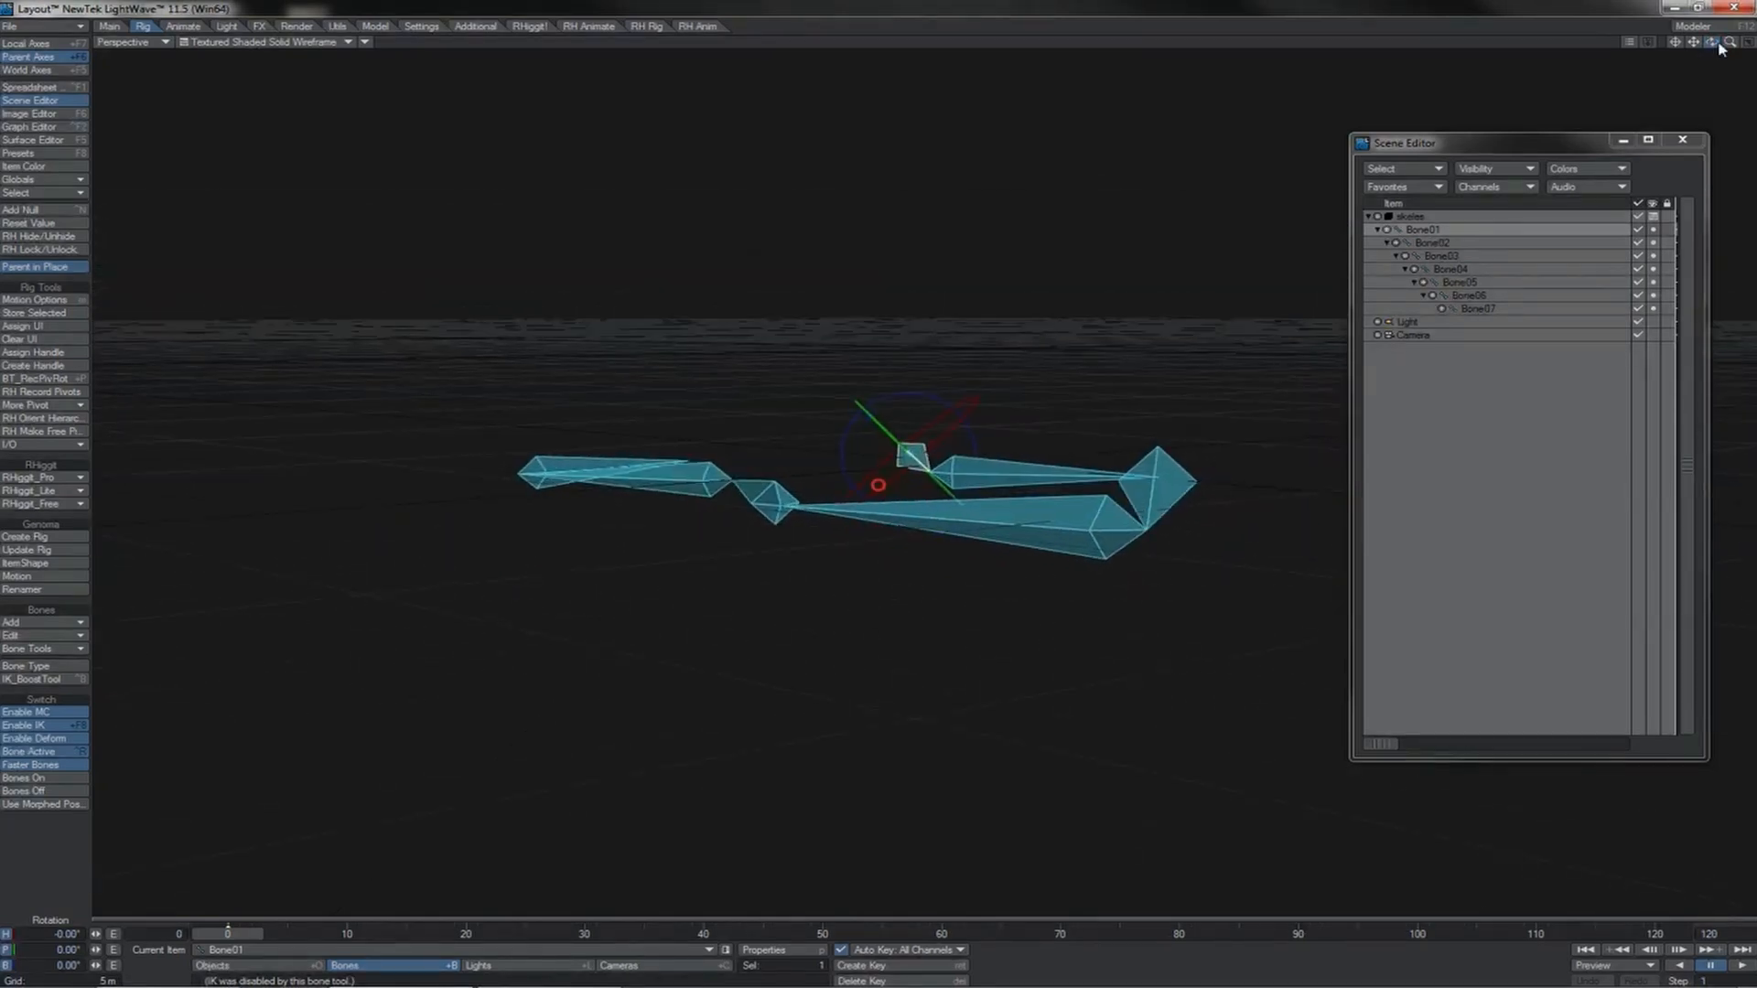
{"action": "key", "text": "Down"}
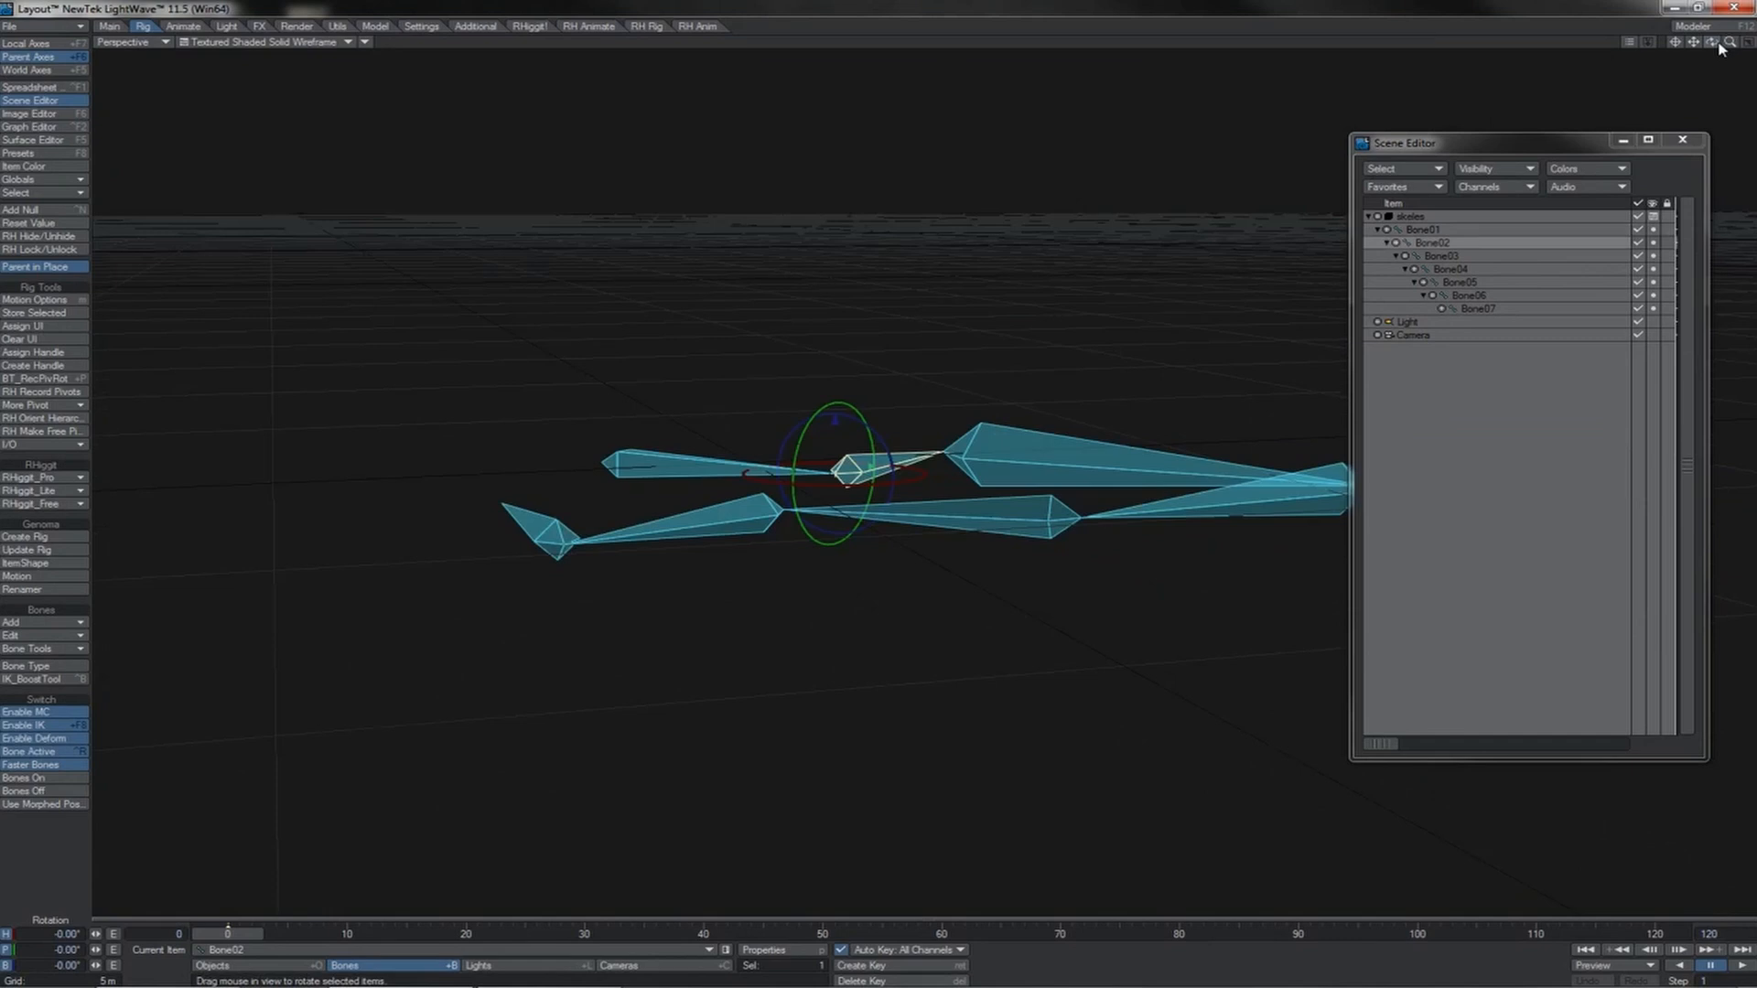
{"action": "key", "text": "Down"}
{"action": "key", "text": "Down"}
{"action": "key", "text": "Down"}
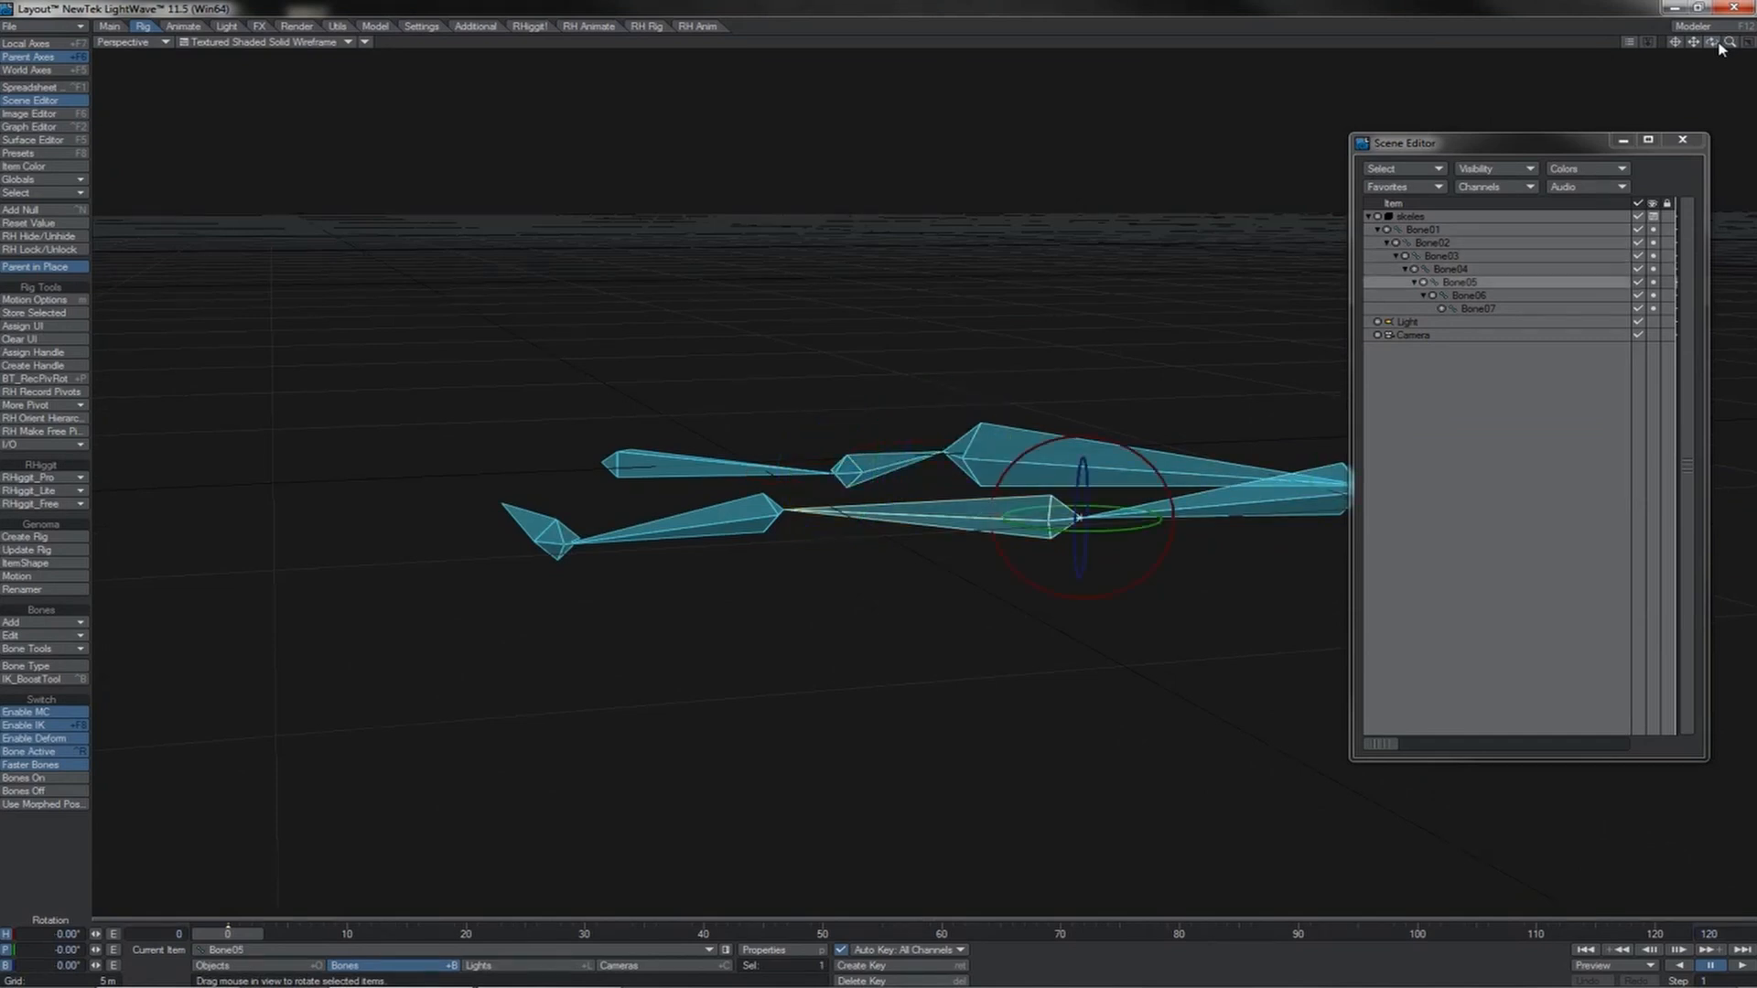
{"action": "left_click_drag", "start_coordinate": [1717, 44], "coordinate": [1717, 44]}
{"action": "key", "text": "Down"}
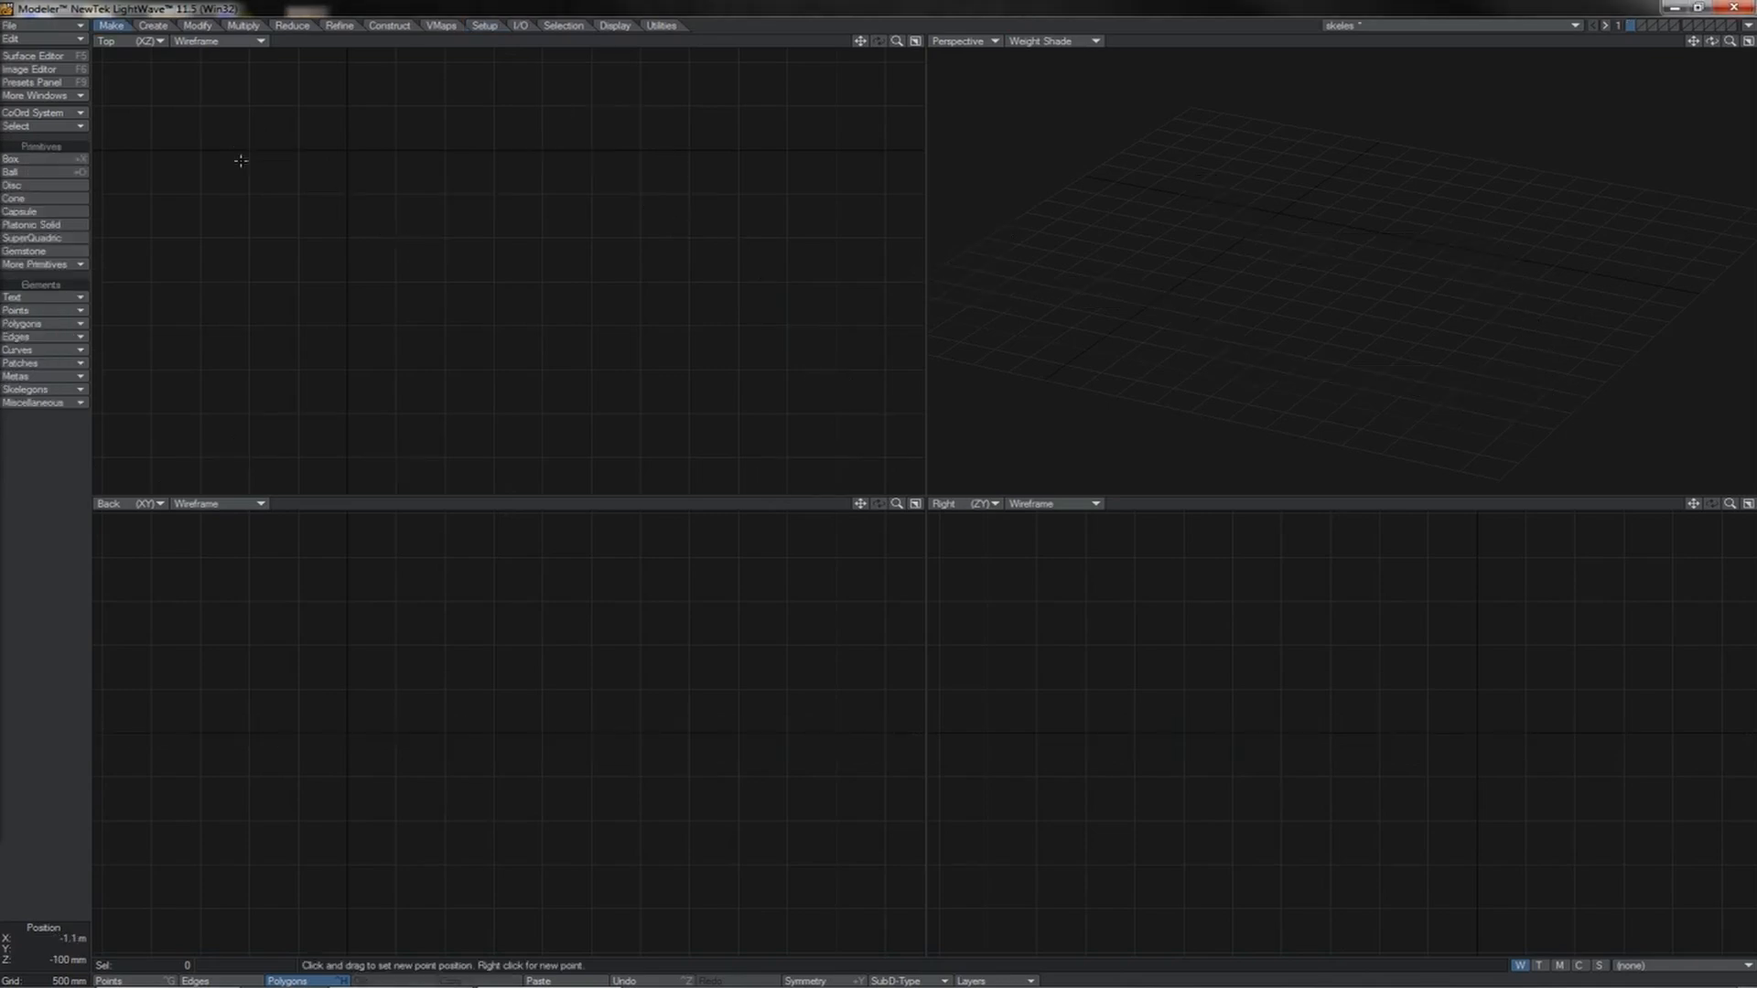
Place three points in a bent line in Modeler's Top view and finish in point selection mode.
{"action": "left_click", "coordinate": [241, 161]}
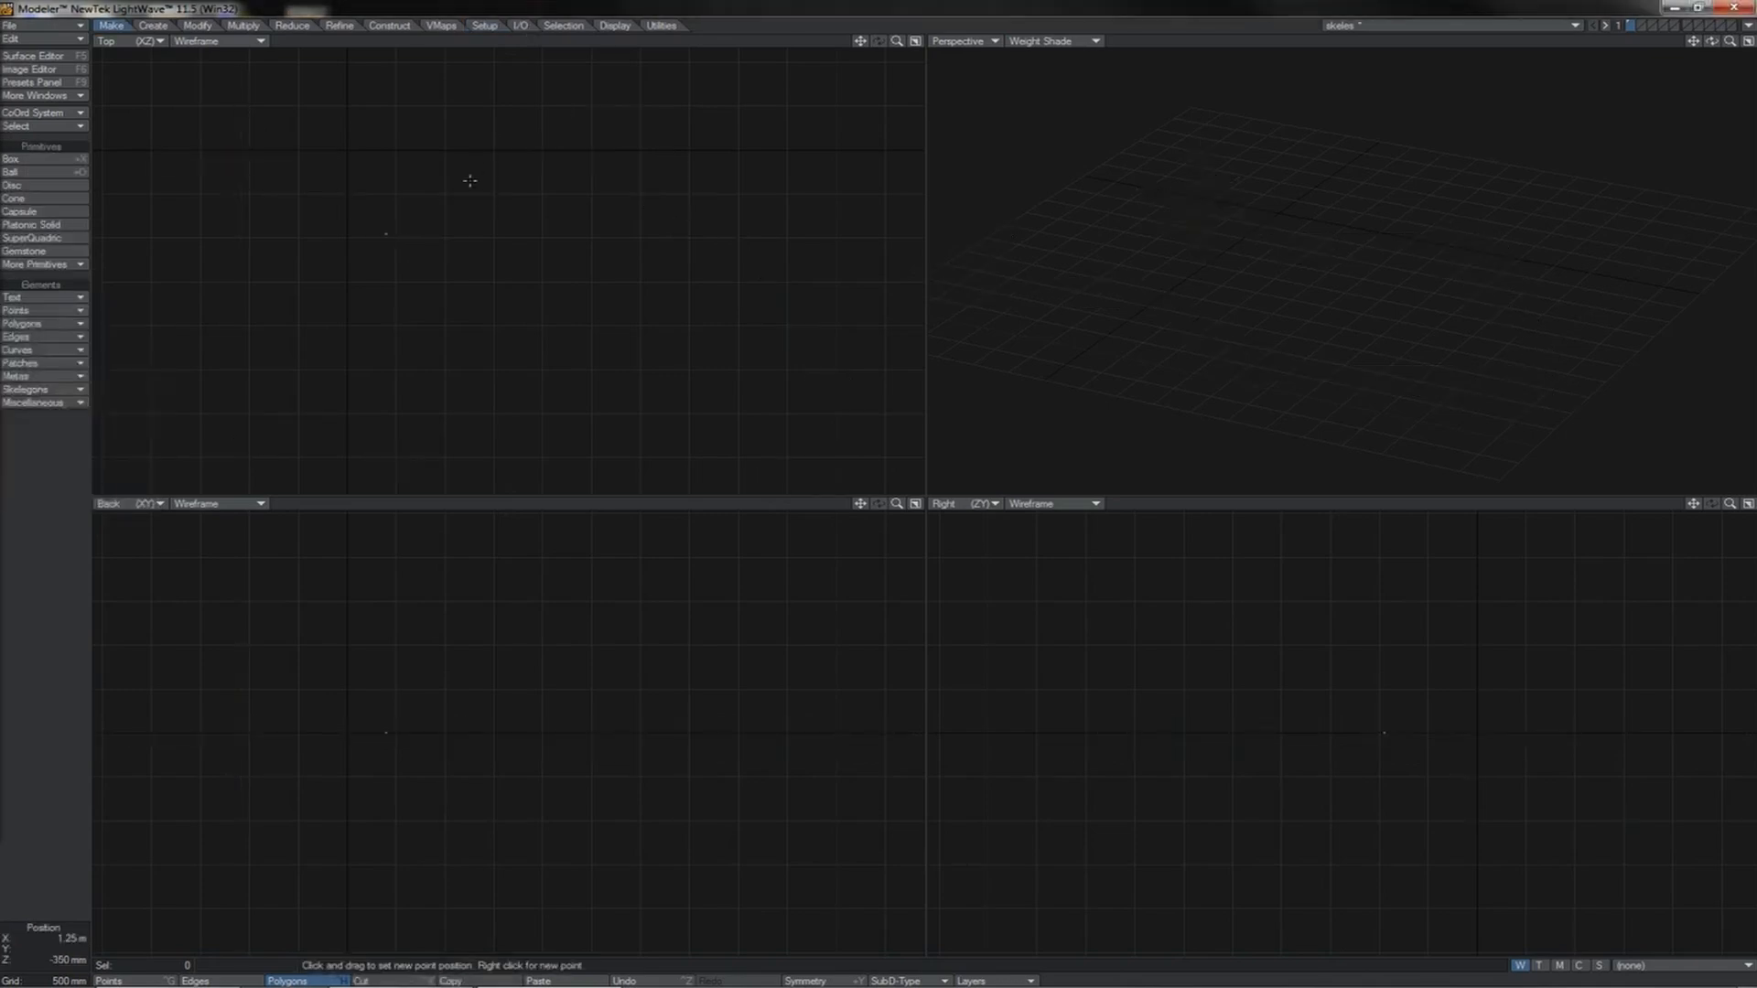
{"action": "left_click", "coordinate": [470, 181]}
{"action": "right_click", "coordinate": [567, 273]}
{"action": "key", "text": "space"}
{"action": "key", "text": "space"}
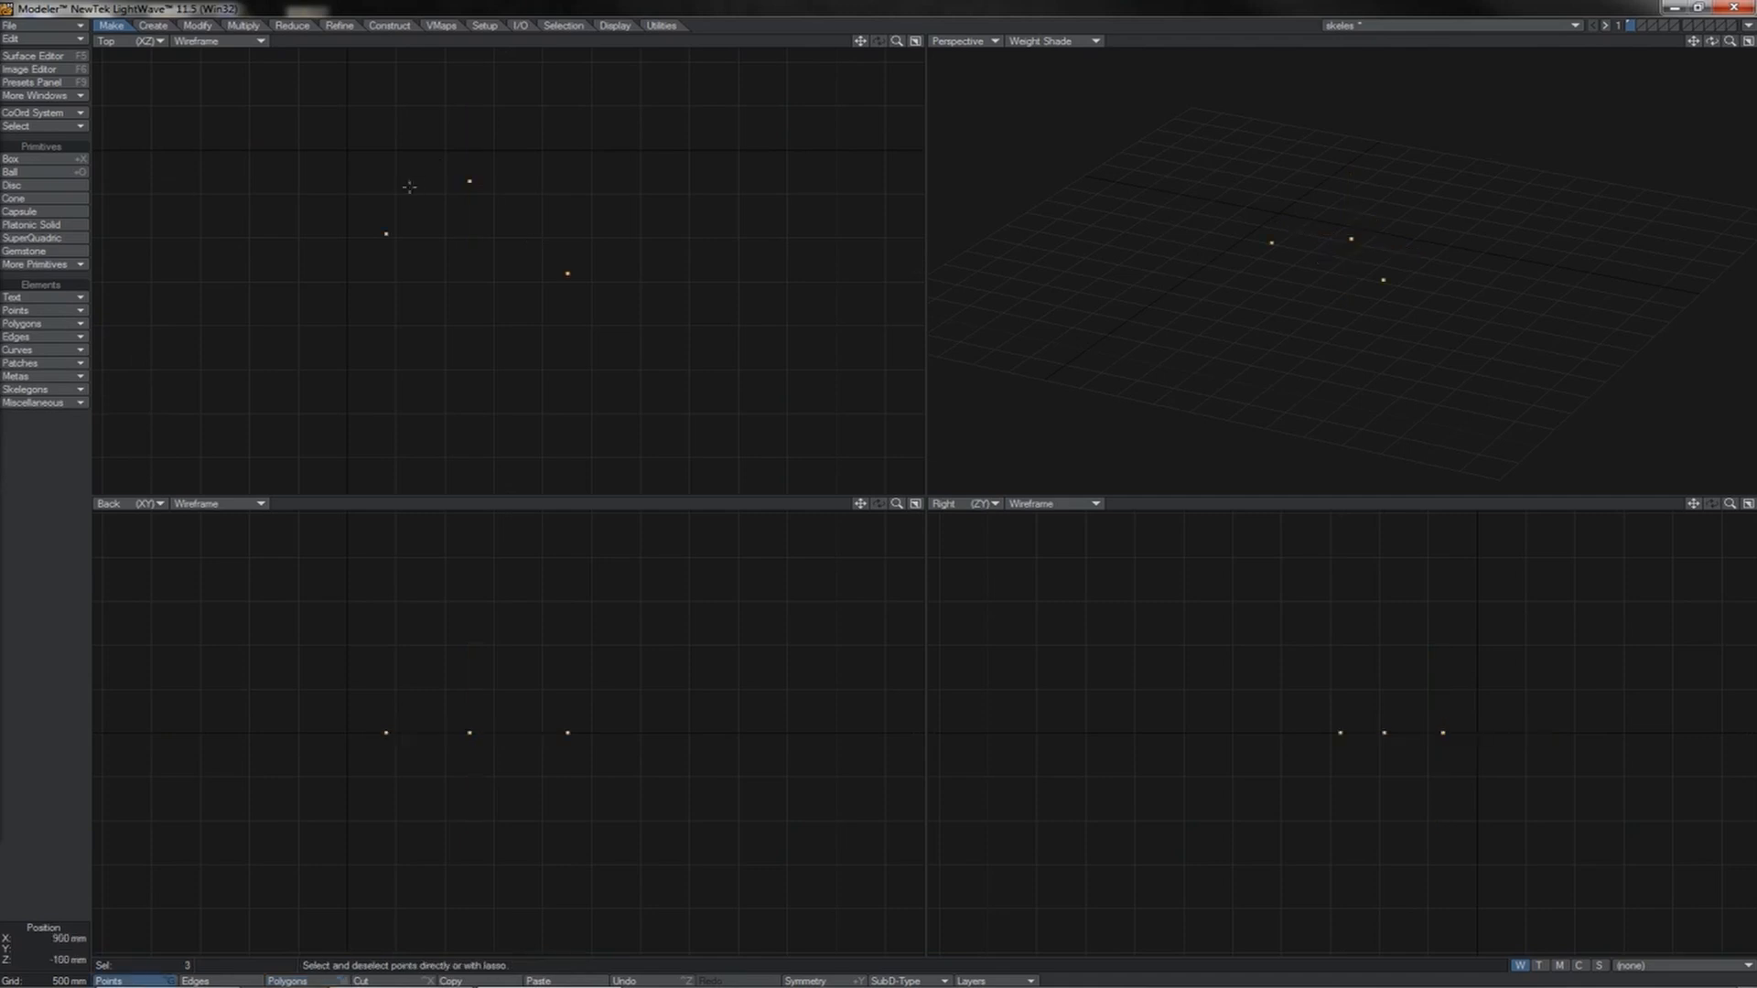
Join the three points with two two-point polygons, running from the first point through the middle one.
{"action": "left_click", "coordinate": [386, 234]}
{"action": "left_click", "coordinate": [468, 180]}
{"action": "key", "text": "p"}
{"action": "left_click", "coordinate": [568, 273]}
{"action": "key", "text": "p"}
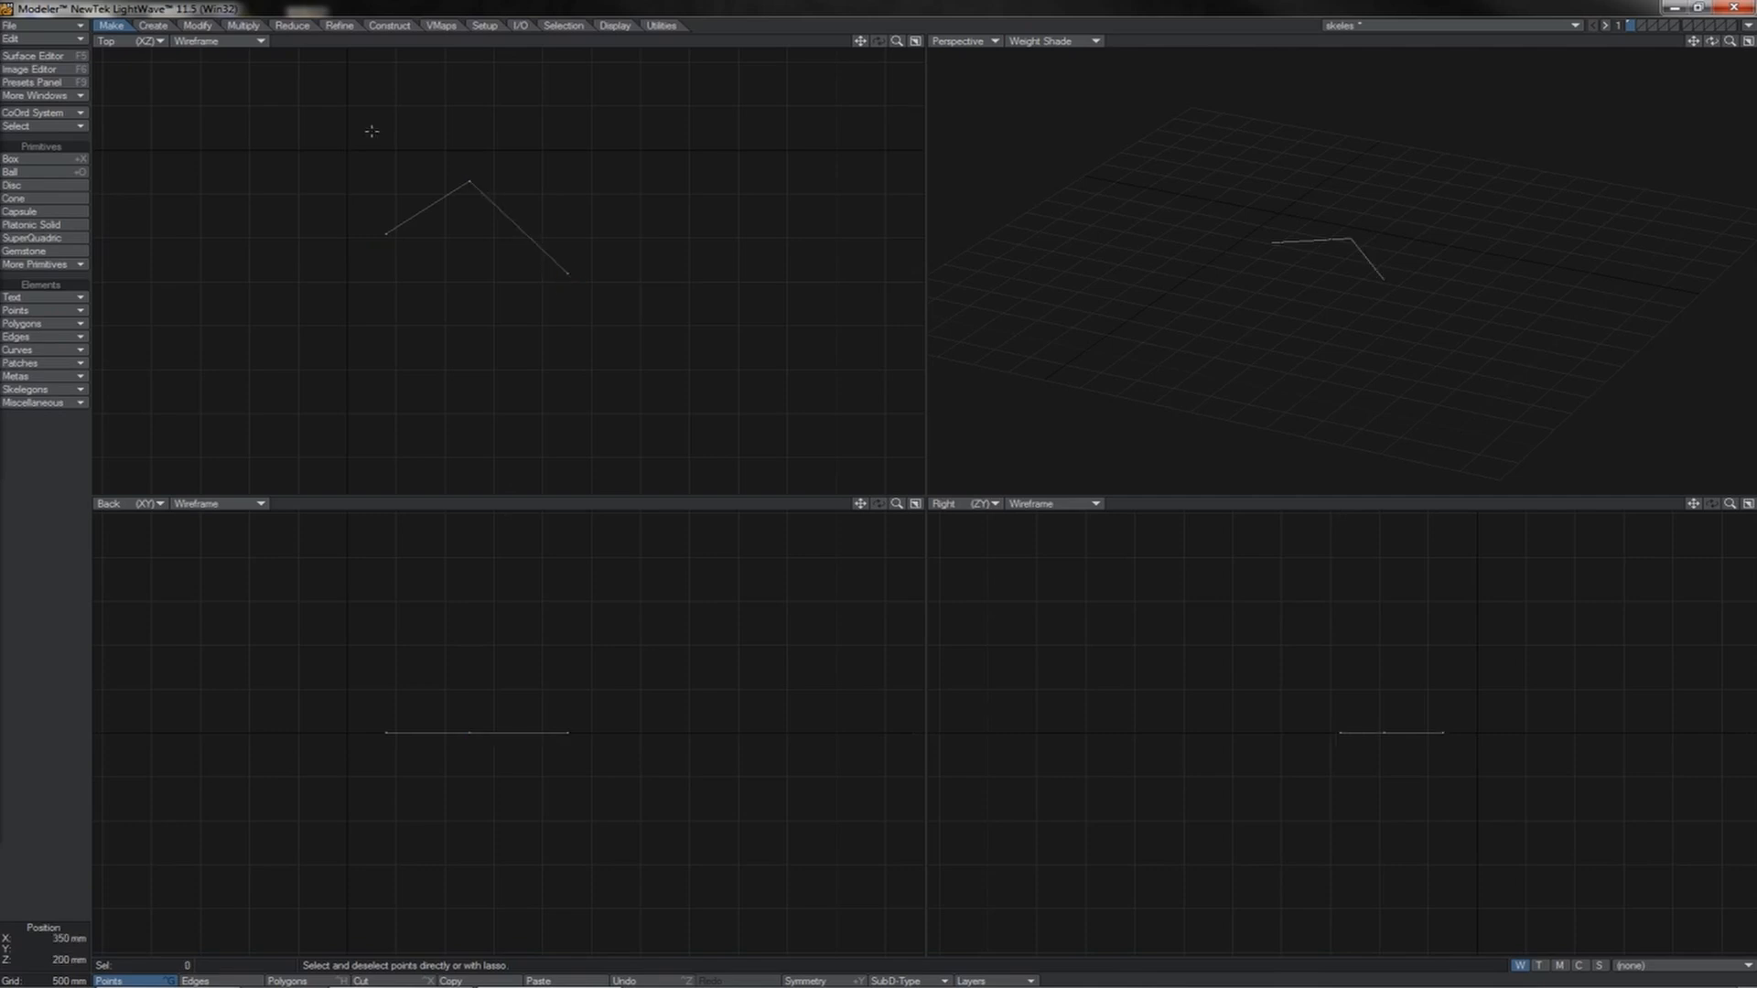
Convert the two-point polygons into skelegons, and switch to Layout to convert those into bones.
{"action": "left_click", "coordinate": [489, 27]}
{"action": "left_click", "coordinate": [65, 187]}
{"action": "key", "text": "F12"}
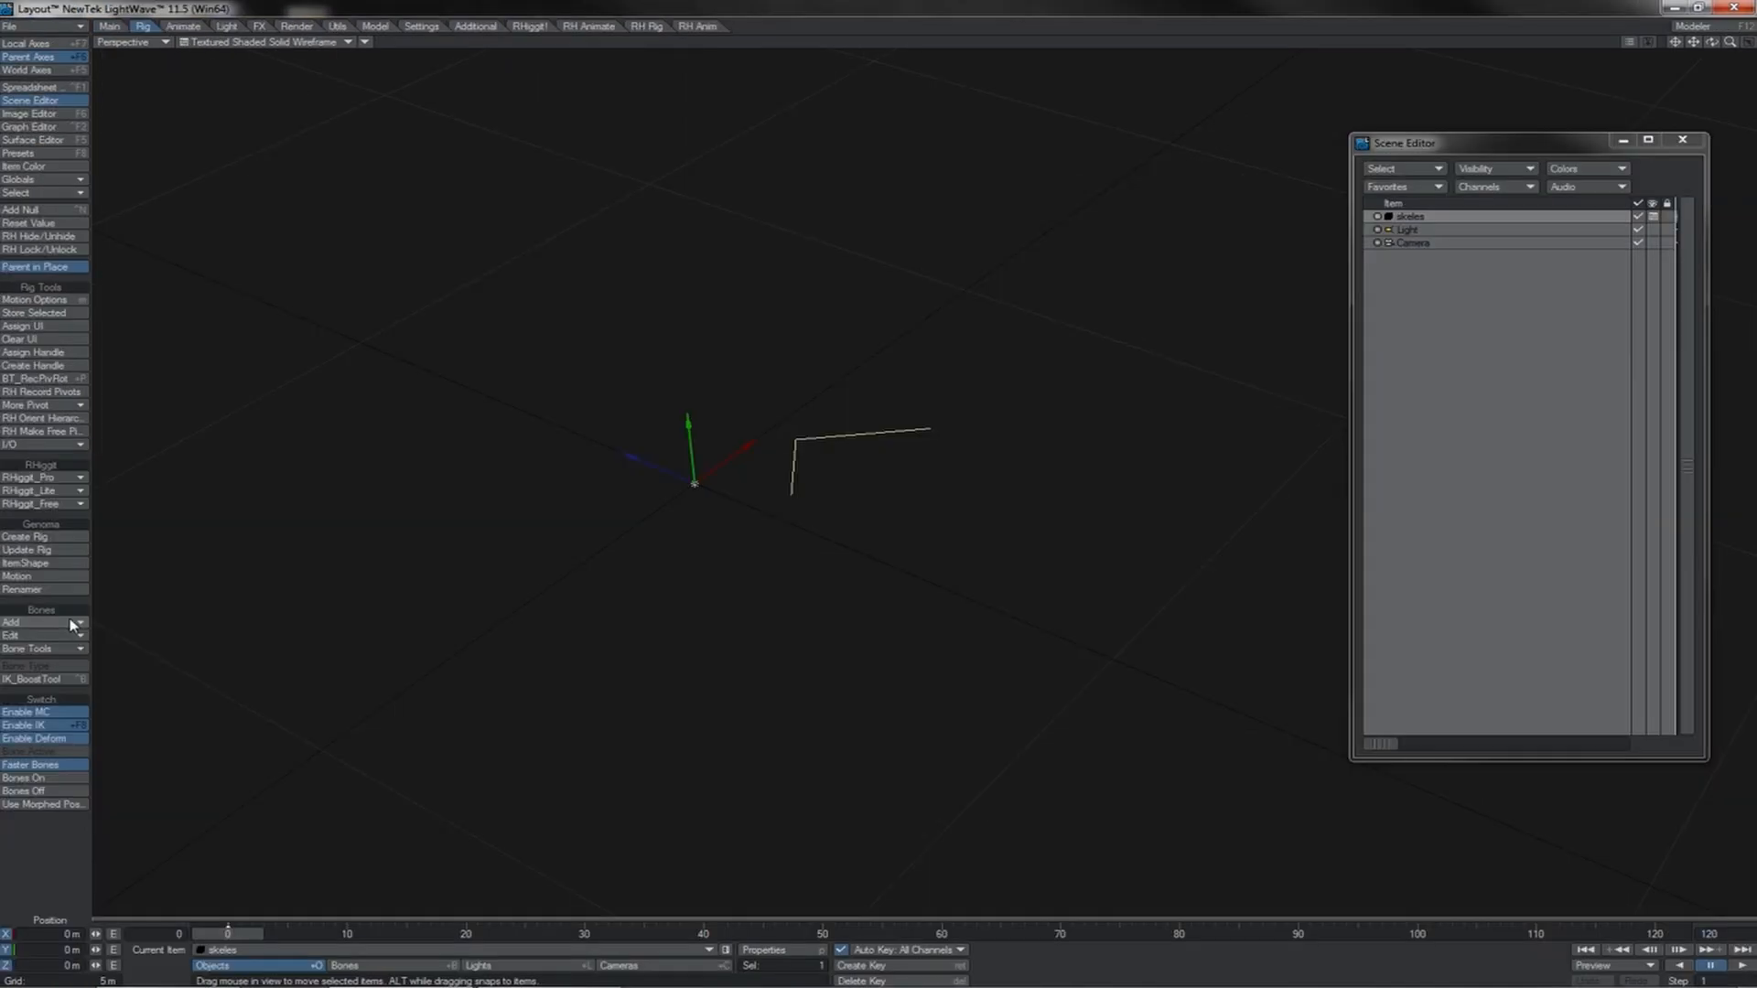
{"action": "left_click", "coordinate": [74, 623]}
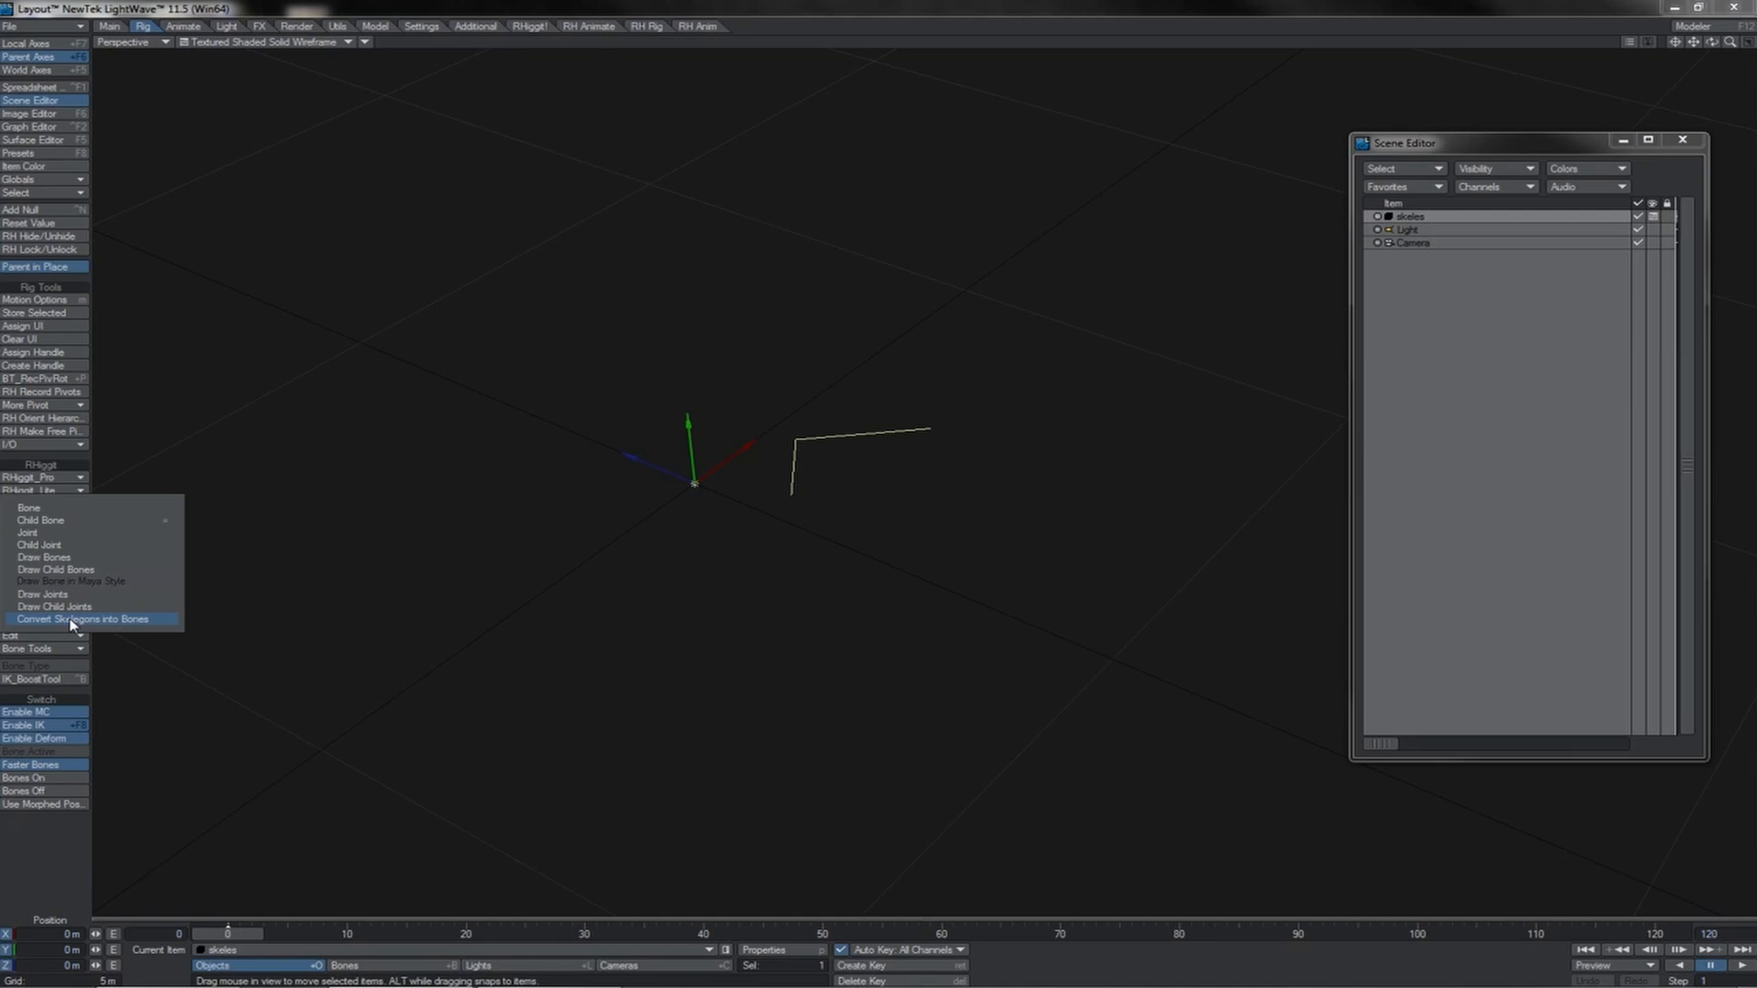
{"action": "left_click", "coordinate": [71, 620]}
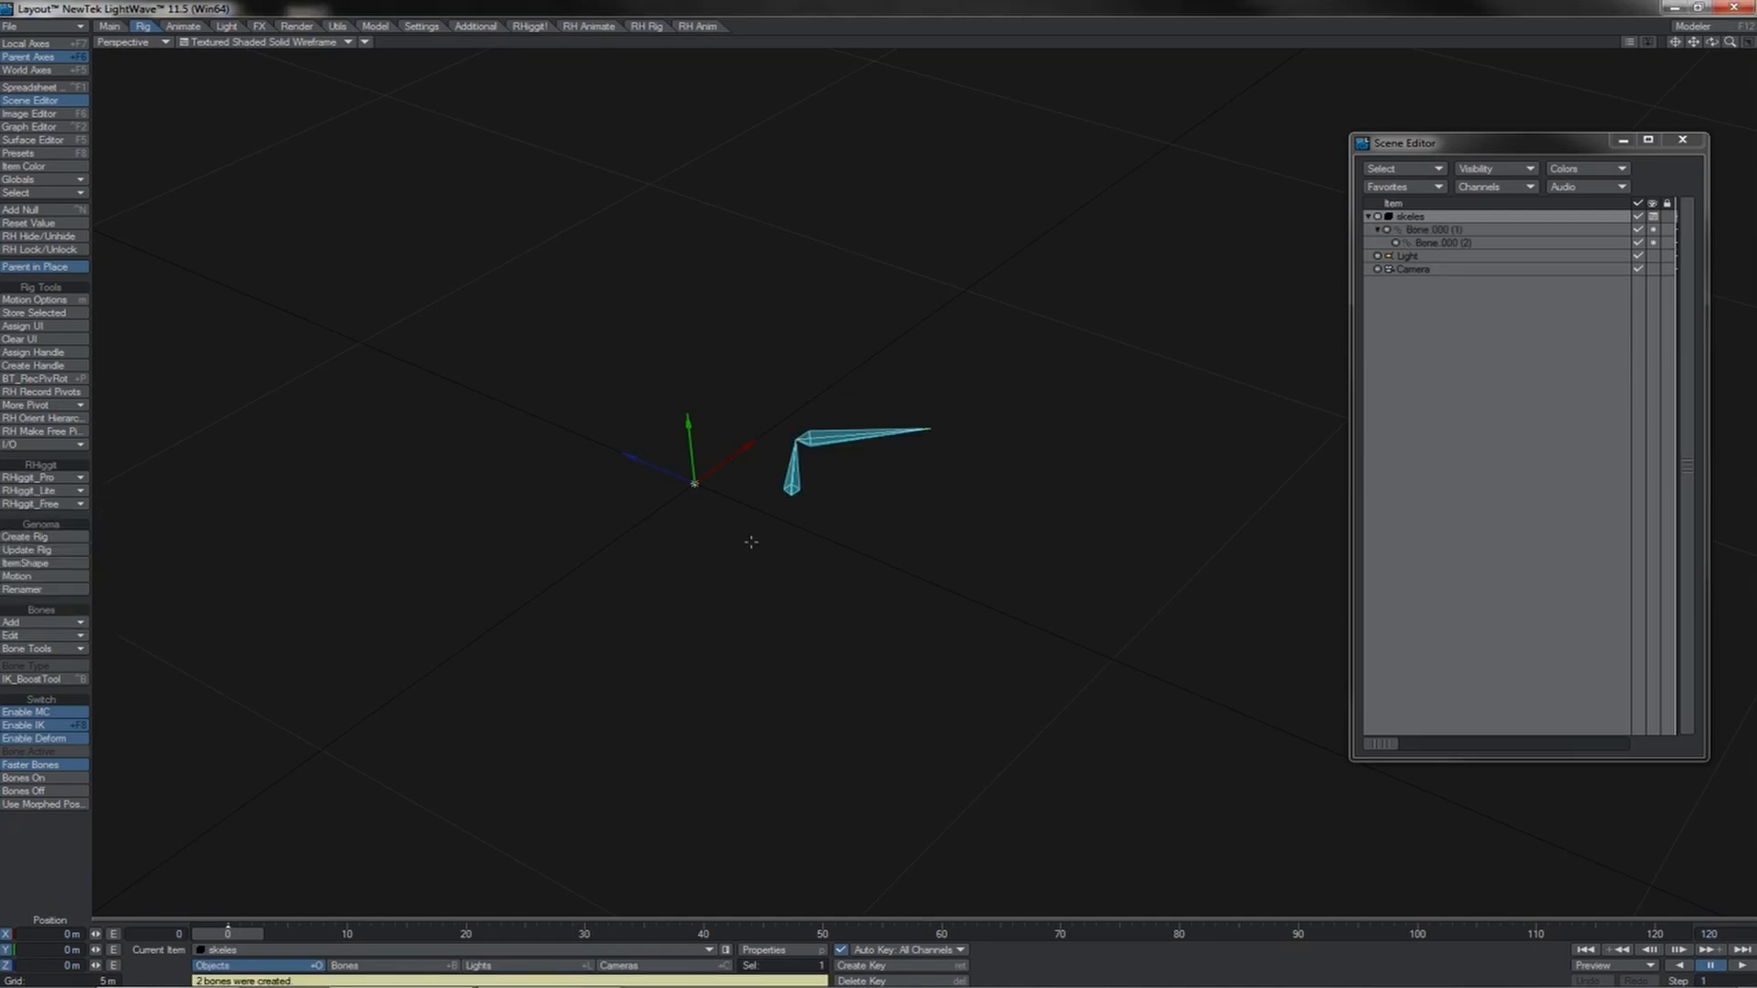
Compare the rotation axes of the two new bones by selecting the parent and child alternately.
{"action": "left_click", "coordinate": [800, 469]}
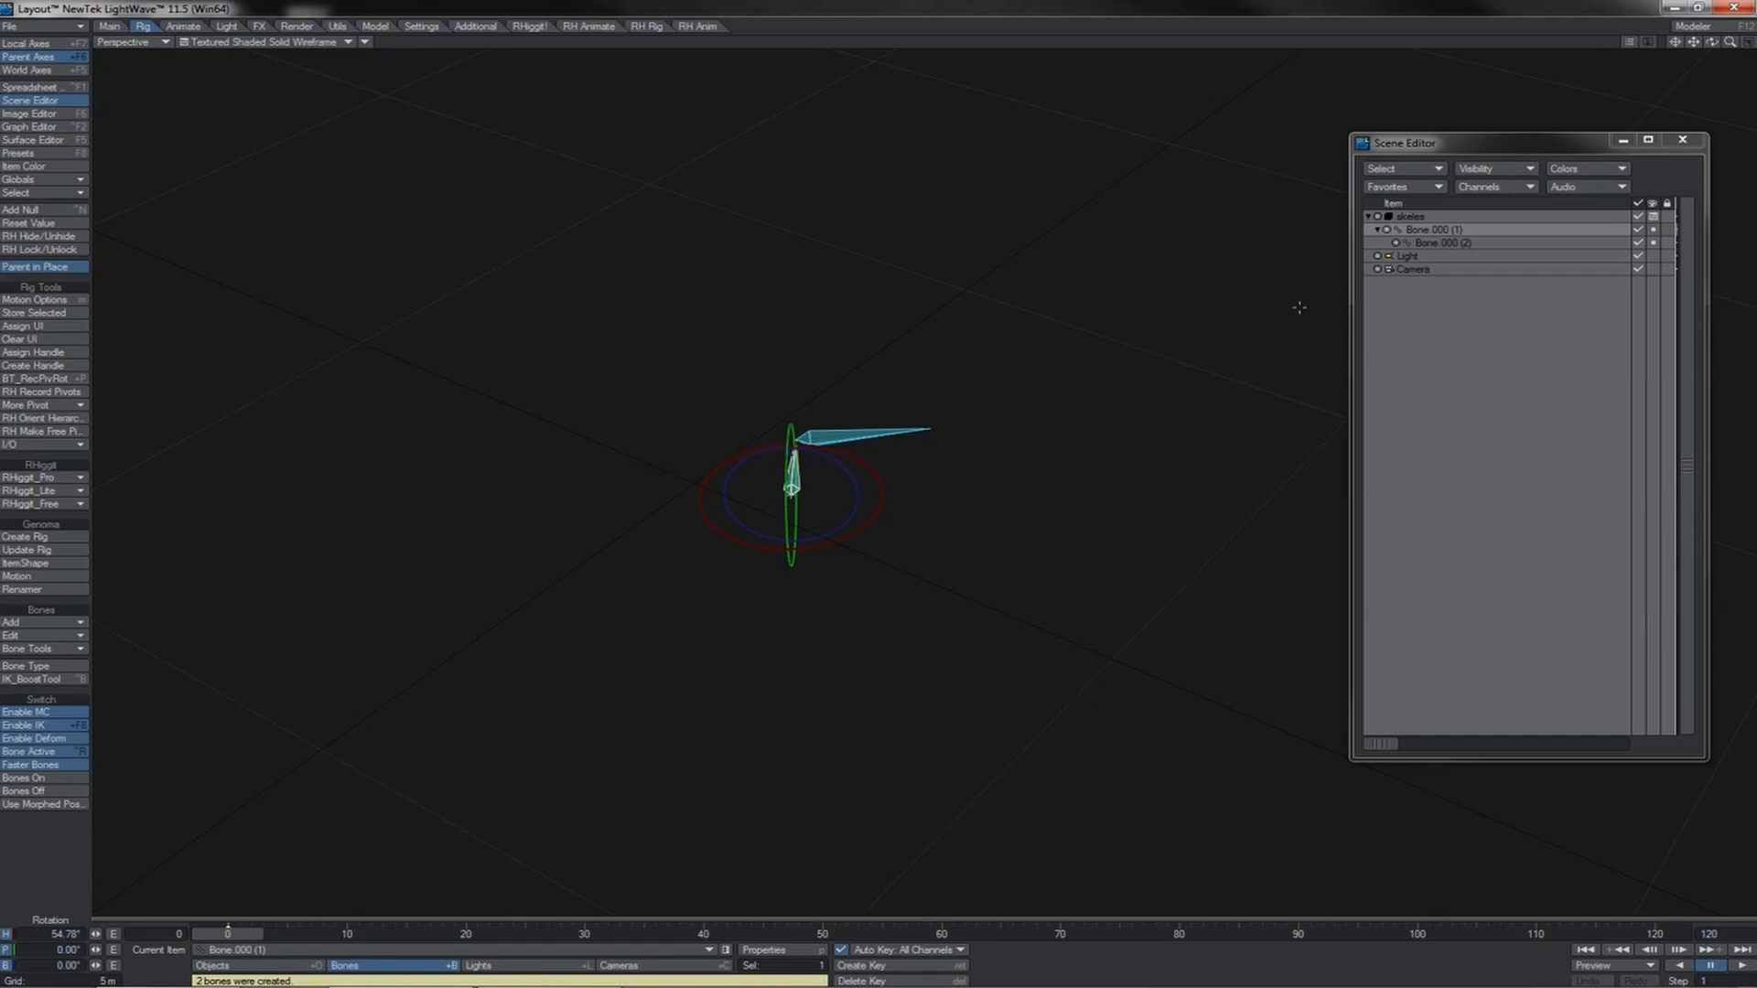
{"action": "left_click", "coordinate": [1443, 242]}
{"action": "left_click", "coordinate": [1432, 230]}
{"action": "left_click", "coordinate": [1433, 242]}
{"action": "left_click", "coordinate": [1432, 229]}
{"action": "left_click", "coordinate": [1433, 243]}
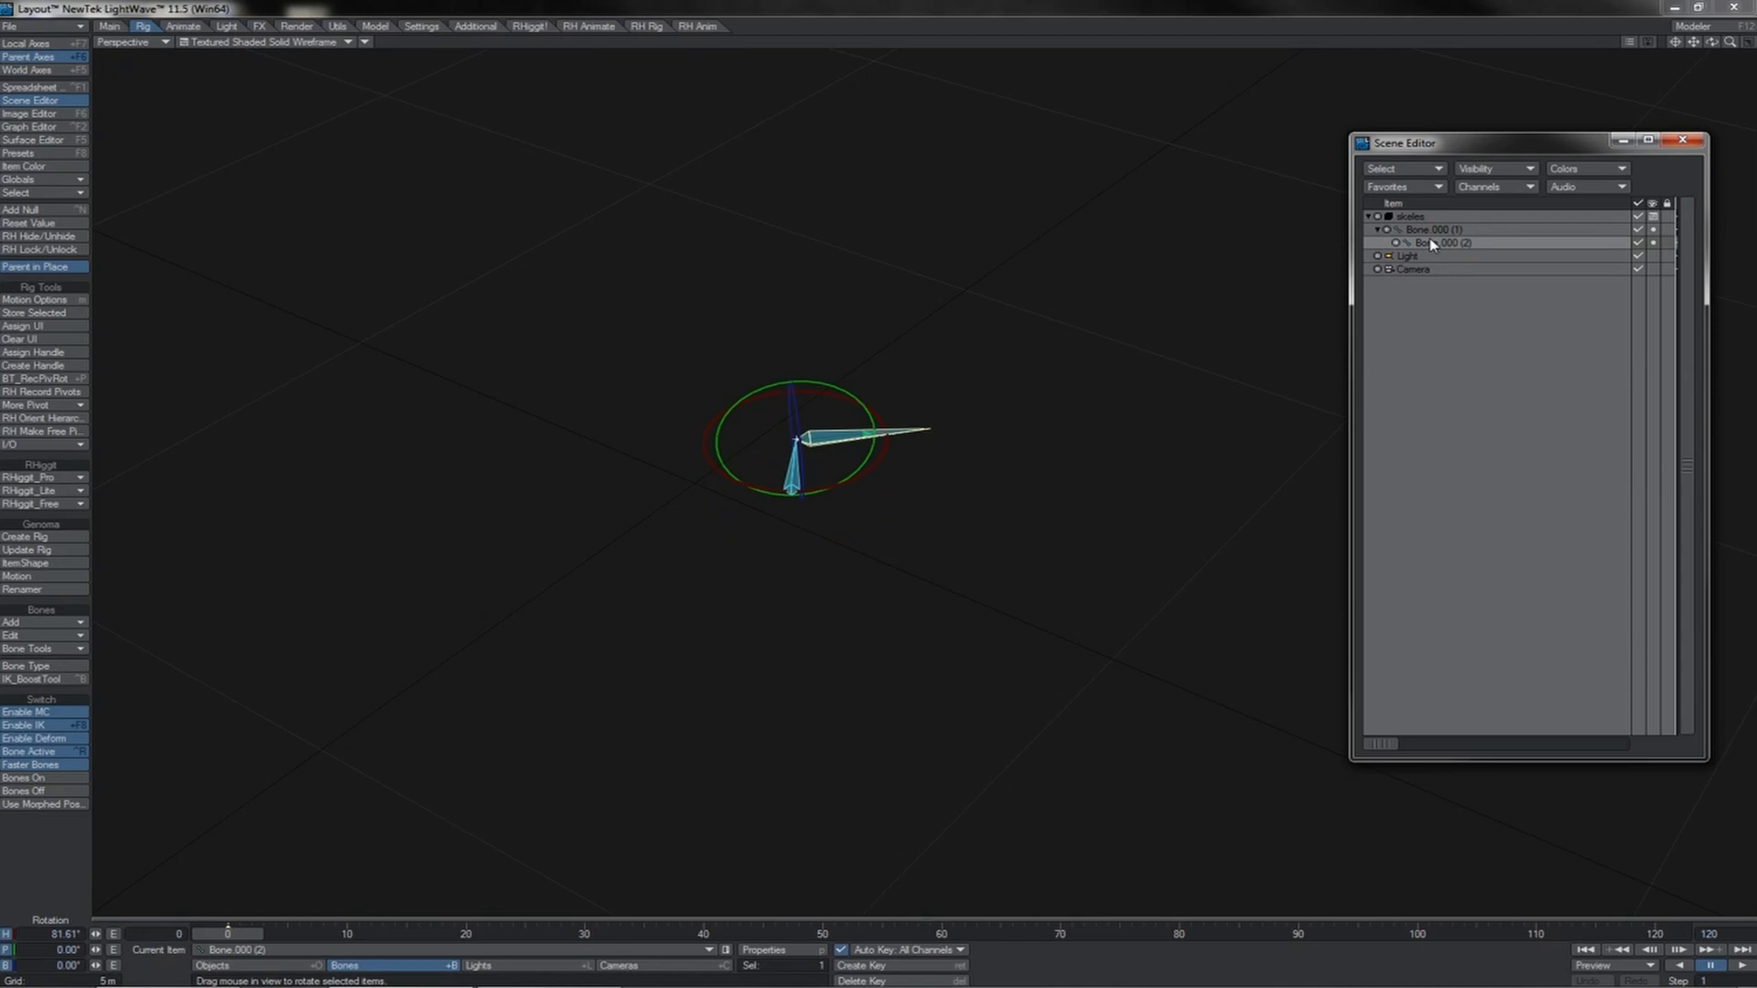
Switch back to Modeler and move the second skelegon slightly up and away from the first in the Top view.
{"action": "left_click", "coordinate": [508, 977]}
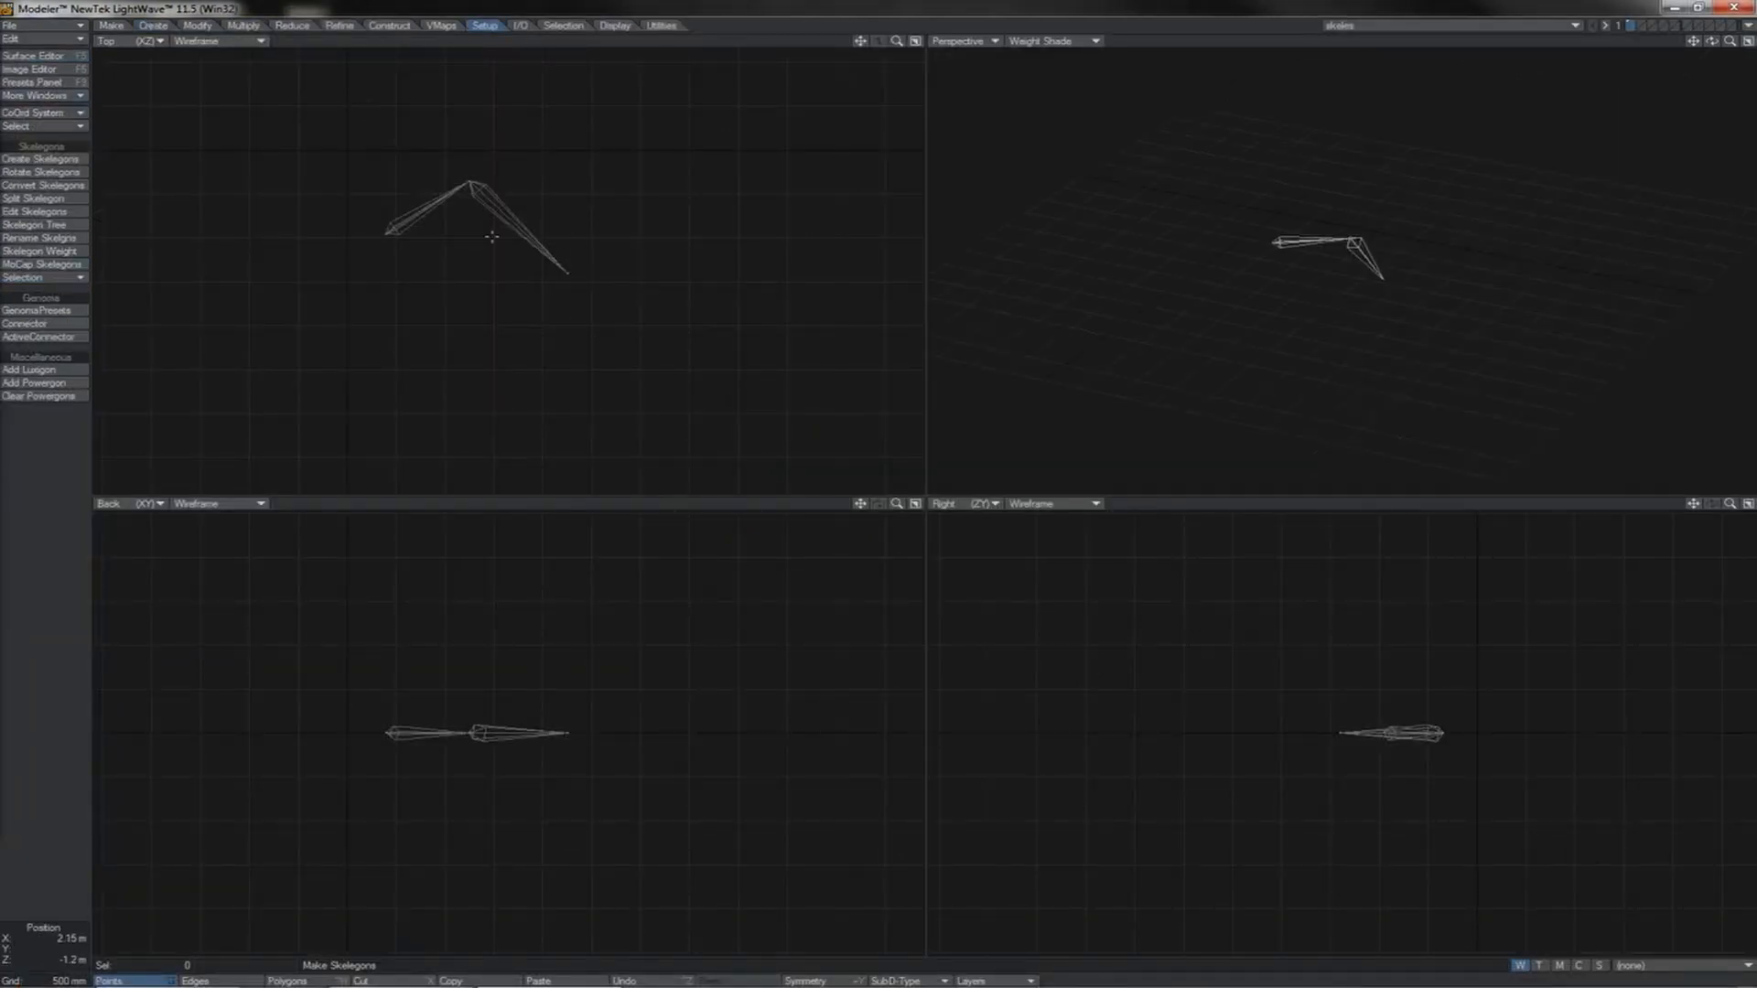
{"action": "key", "text": "ctrl+h"}
{"action": "left_click", "coordinate": [495, 204]}
{"action": "left_click", "coordinate": [497, 203]}
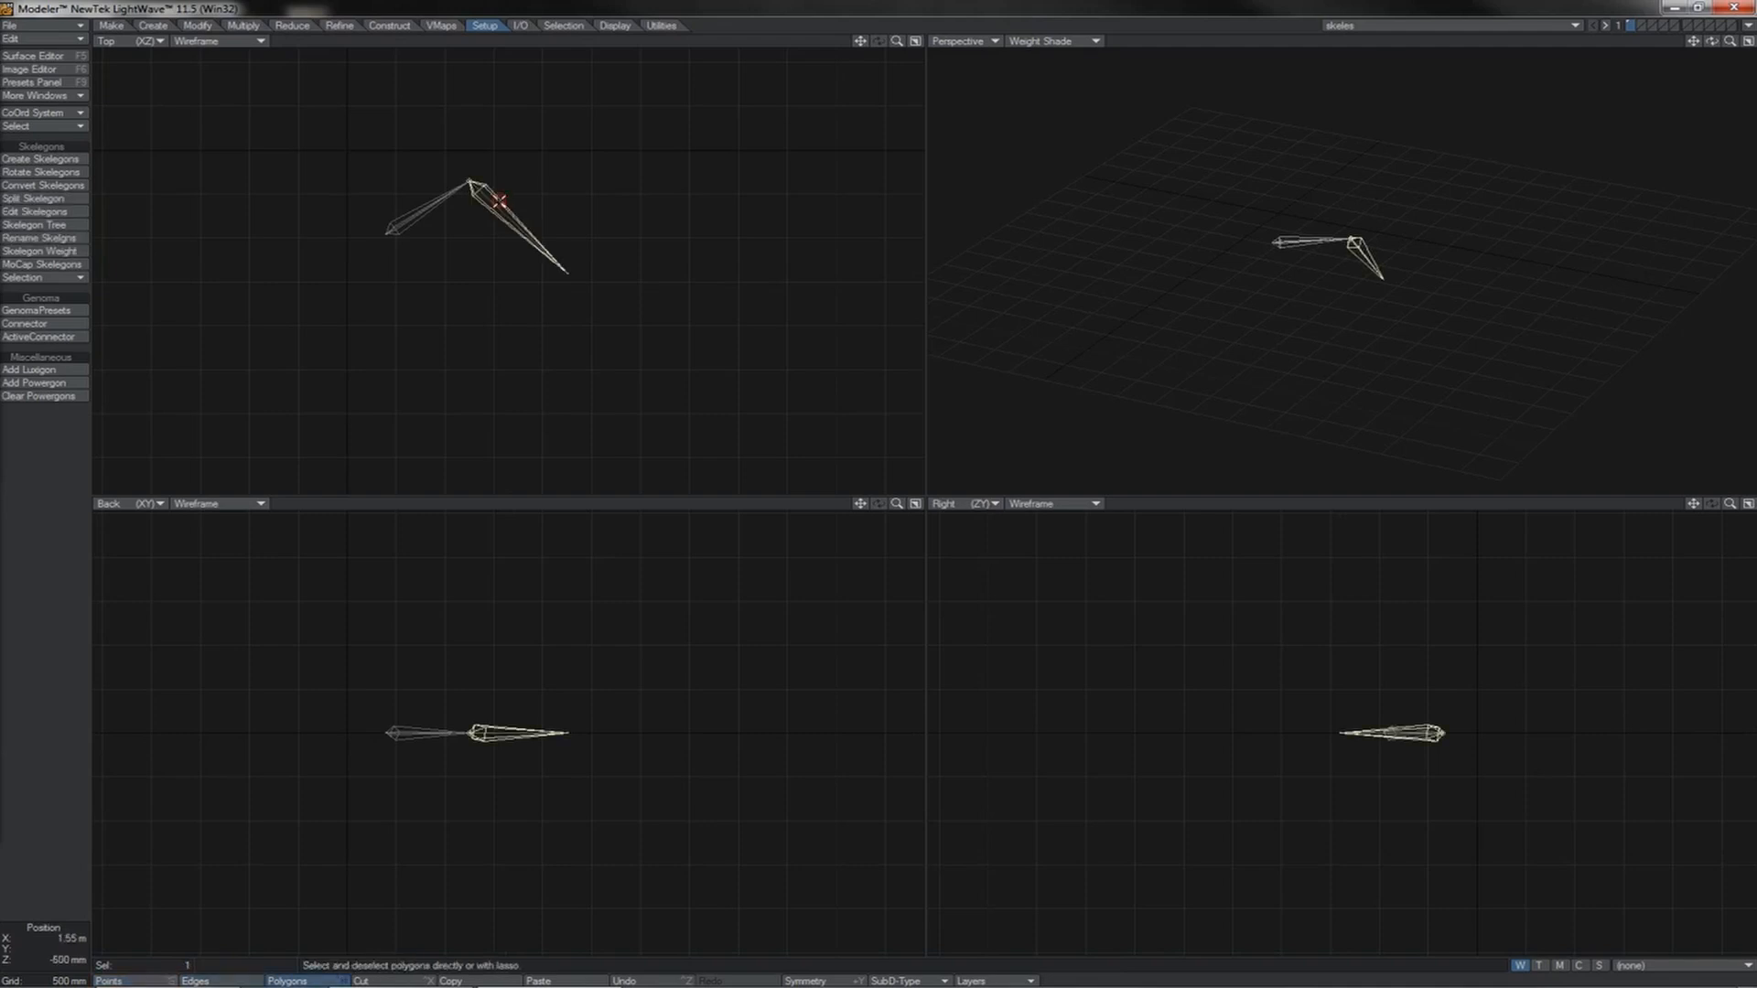
{"action": "key", "text": "t"}
{"action": "mouse_move", "coordinate": [541, 200]}
{"action": "left_mouse_down"}
{"action": "mouse_move", "coordinate": [559, 196]}
{"action": "mouse_move", "coordinate": [570, 297]}
{"action": "mouse_move", "coordinate": [655, 168]}
{"action": "mouse_move", "coordinate": [565, 269]}
{"action": "mouse_move", "coordinate": [702, 183]}
{"action": "mouse_move", "coordinate": [574, 238]}
{"action": "mouse_move", "coordinate": [539, 198]}
{"action": "left_mouse_up"}
{"action": "key", "text": "space"}
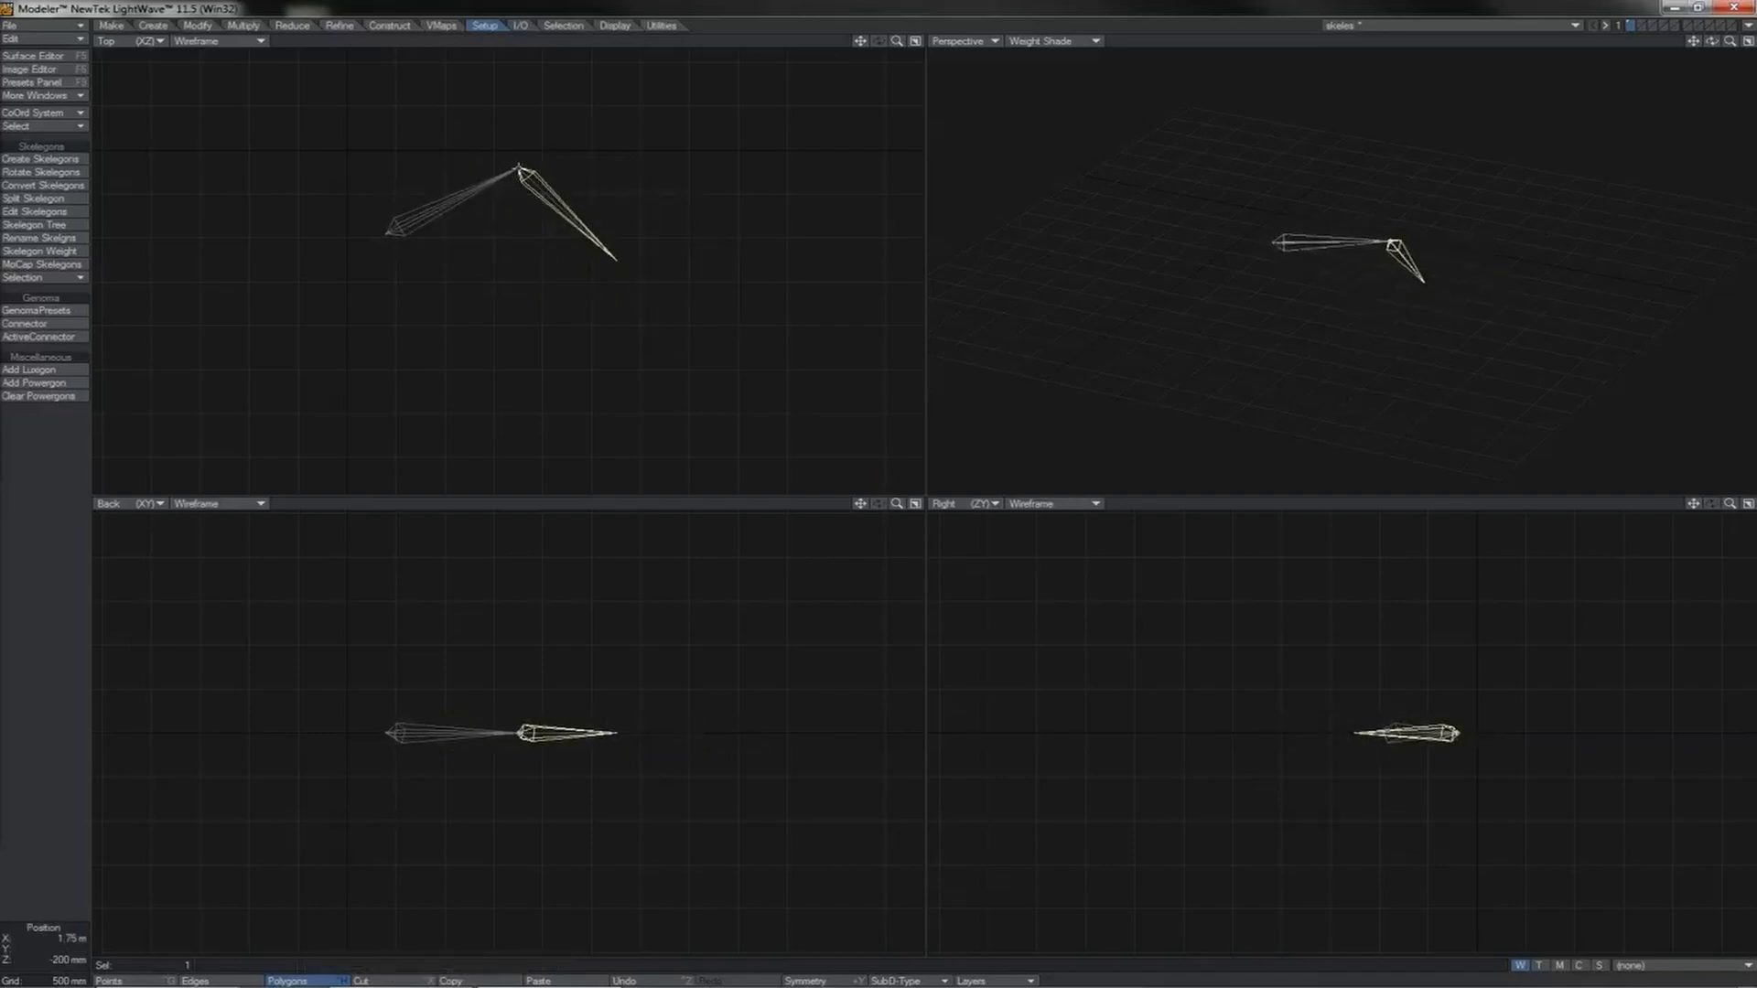
Check the shared point between the two skelegons, clear that selection, and delete the second skelegon.
{"action": "key", "text": "space"}
{"action": "left_click", "coordinate": [518, 170]}
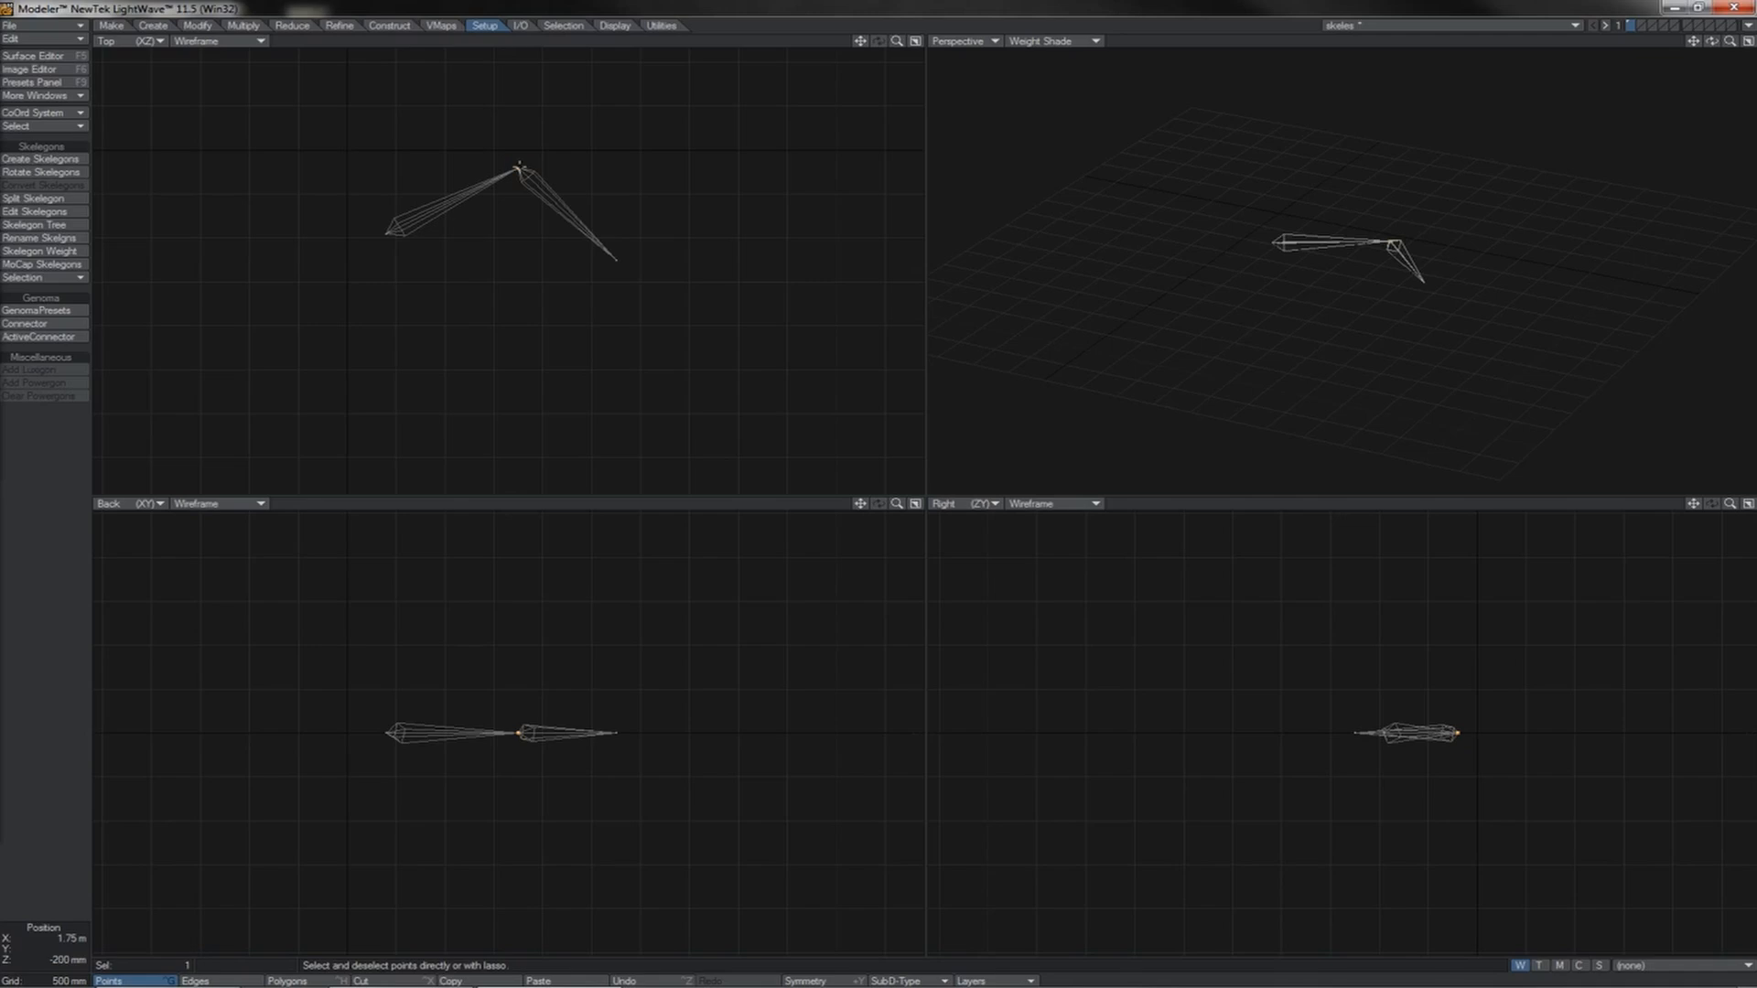
{"action": "key", "text": "slash"}
{"action": "key", "text": "space"}
{"action": "key", "text": "space"}
{"action": "left_click", "coordinate": [564, 201]}
{"action": "key", "text": "Delete"}
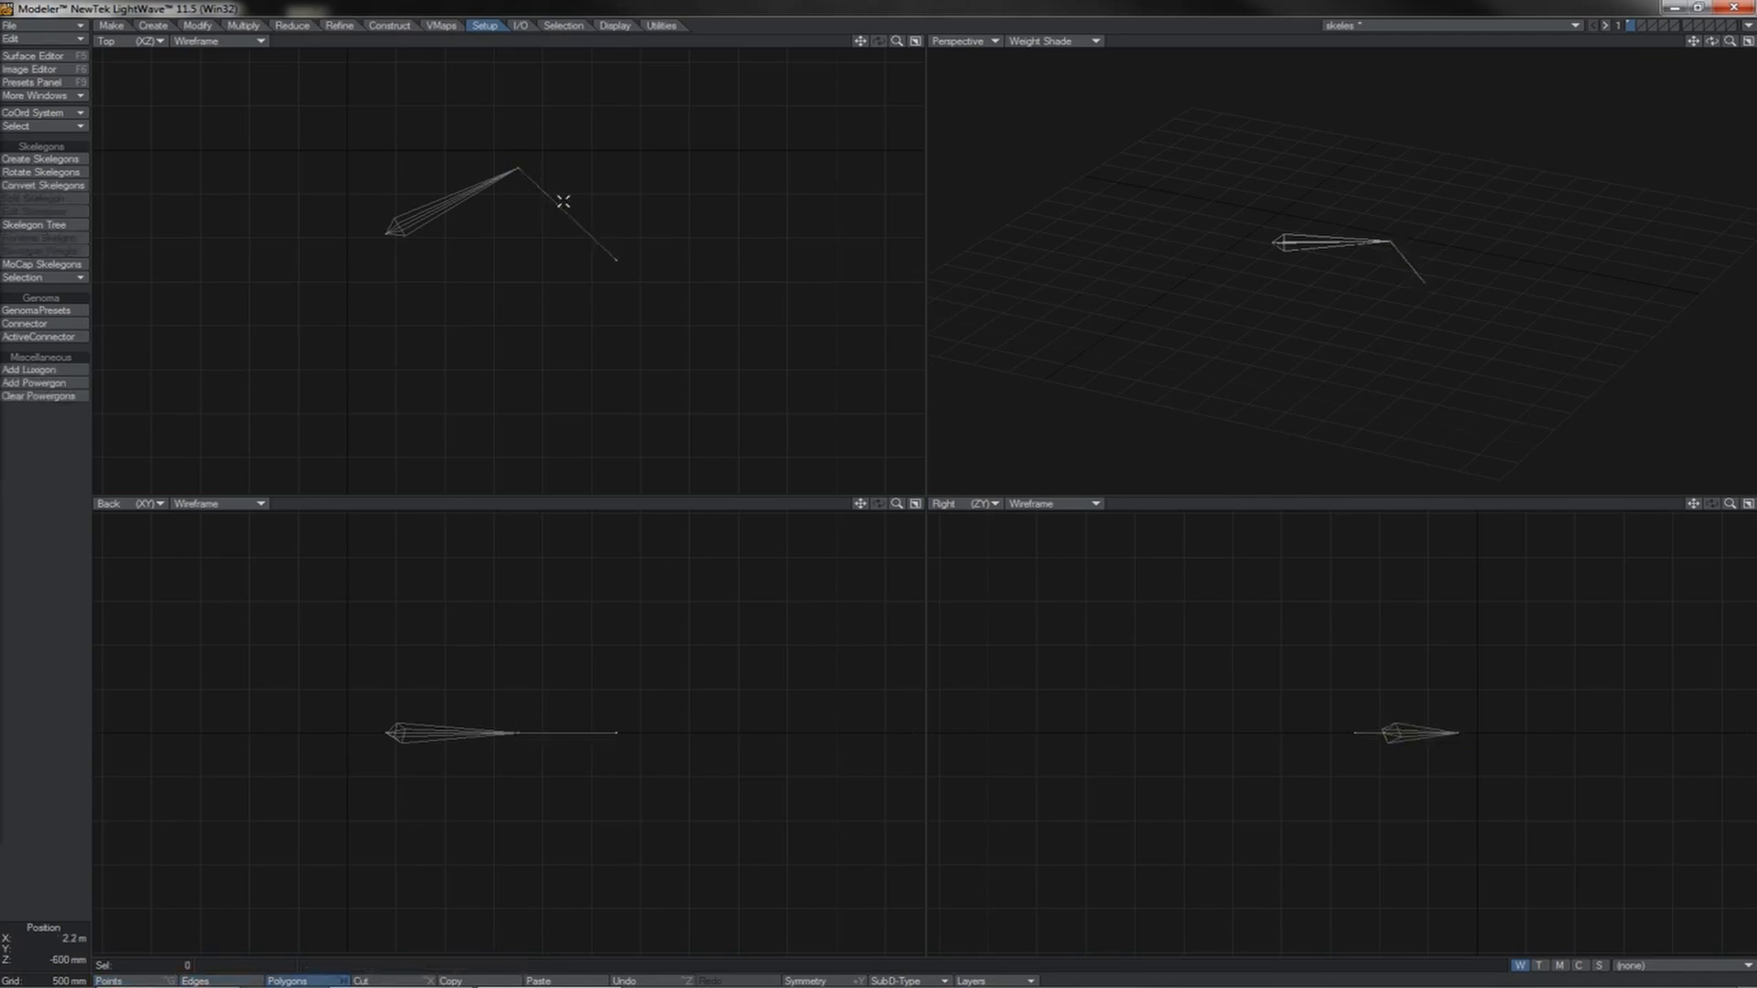
Undo the deletion of the second skelegon and move it up and away from the first skelegon in the Top view.
{"action": "key", "text": "ctrl+z"}
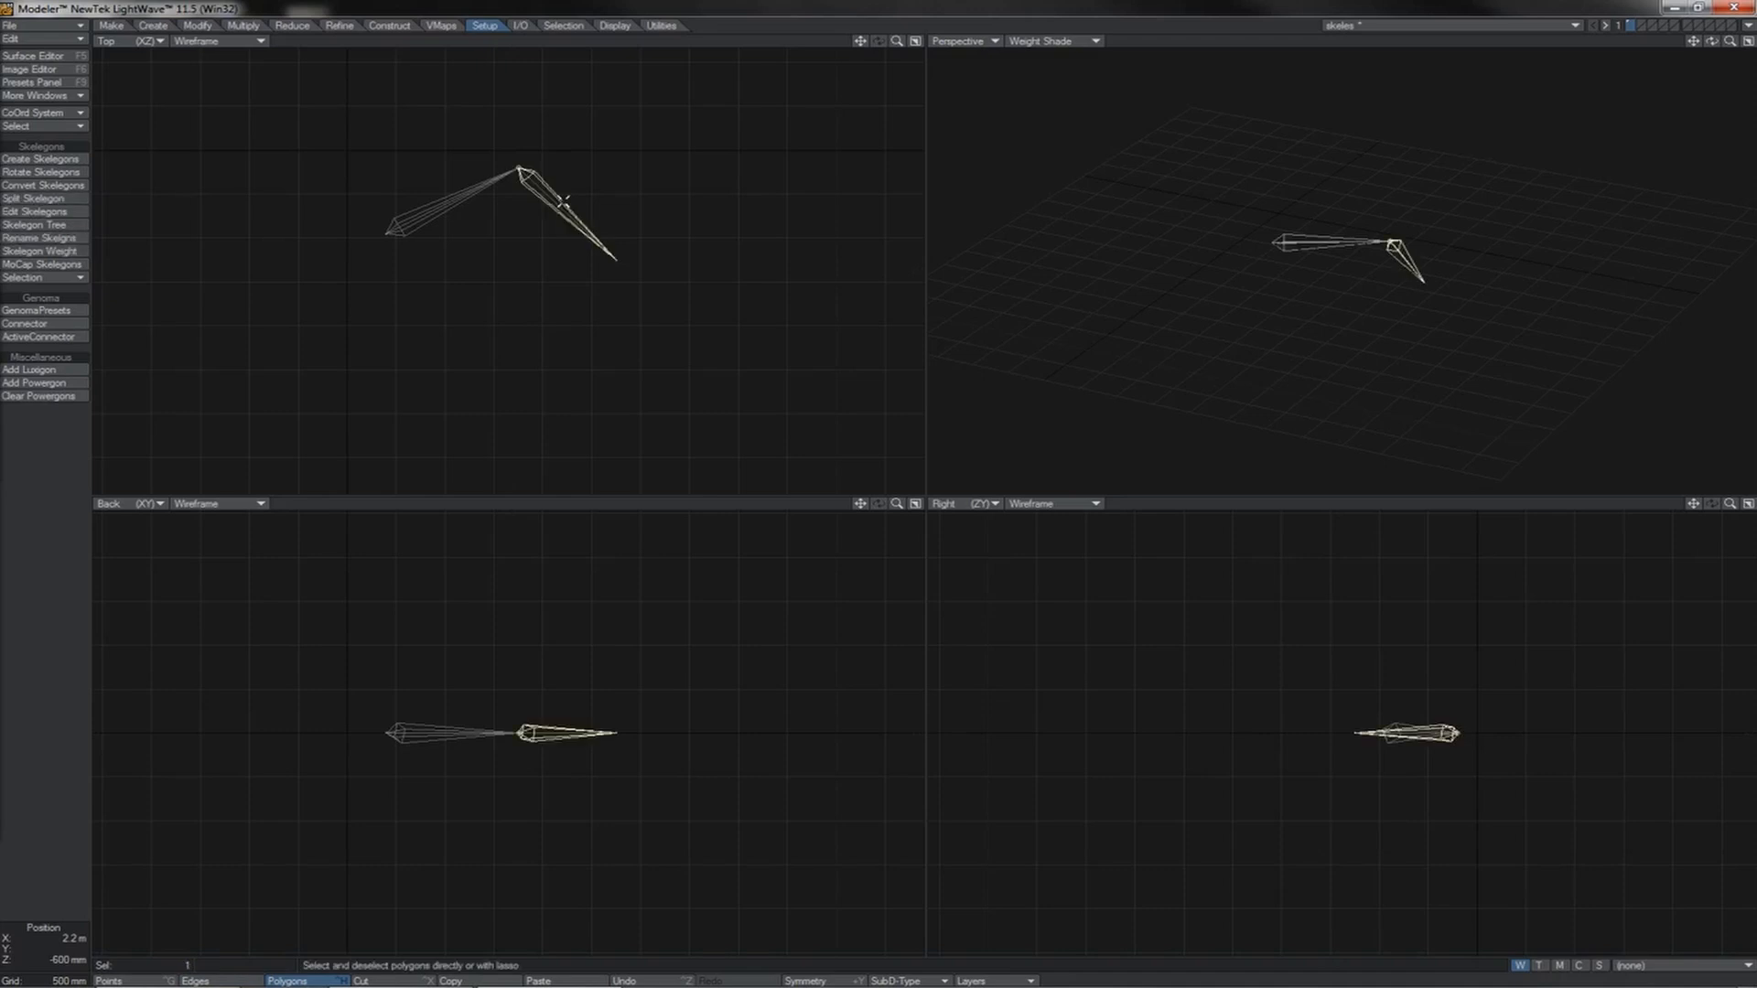
{"action": "key", "text": "t"}
{"action": "left_click_drag", "start_coordinate": [563, 201], "coordinate": [637, 148]}
{"action": "key", "text": "space"}
Weld the end point of the first skelegon to the base point of the moved second skelegon.
{"action": "key", "text": "ctrl+g"}
{"action": "left_click", "coordinate": [518, 168]}
{"action": "left_click", "coordinate": [595, 113]}
{"action": "key", "text": "ctrl+w"}
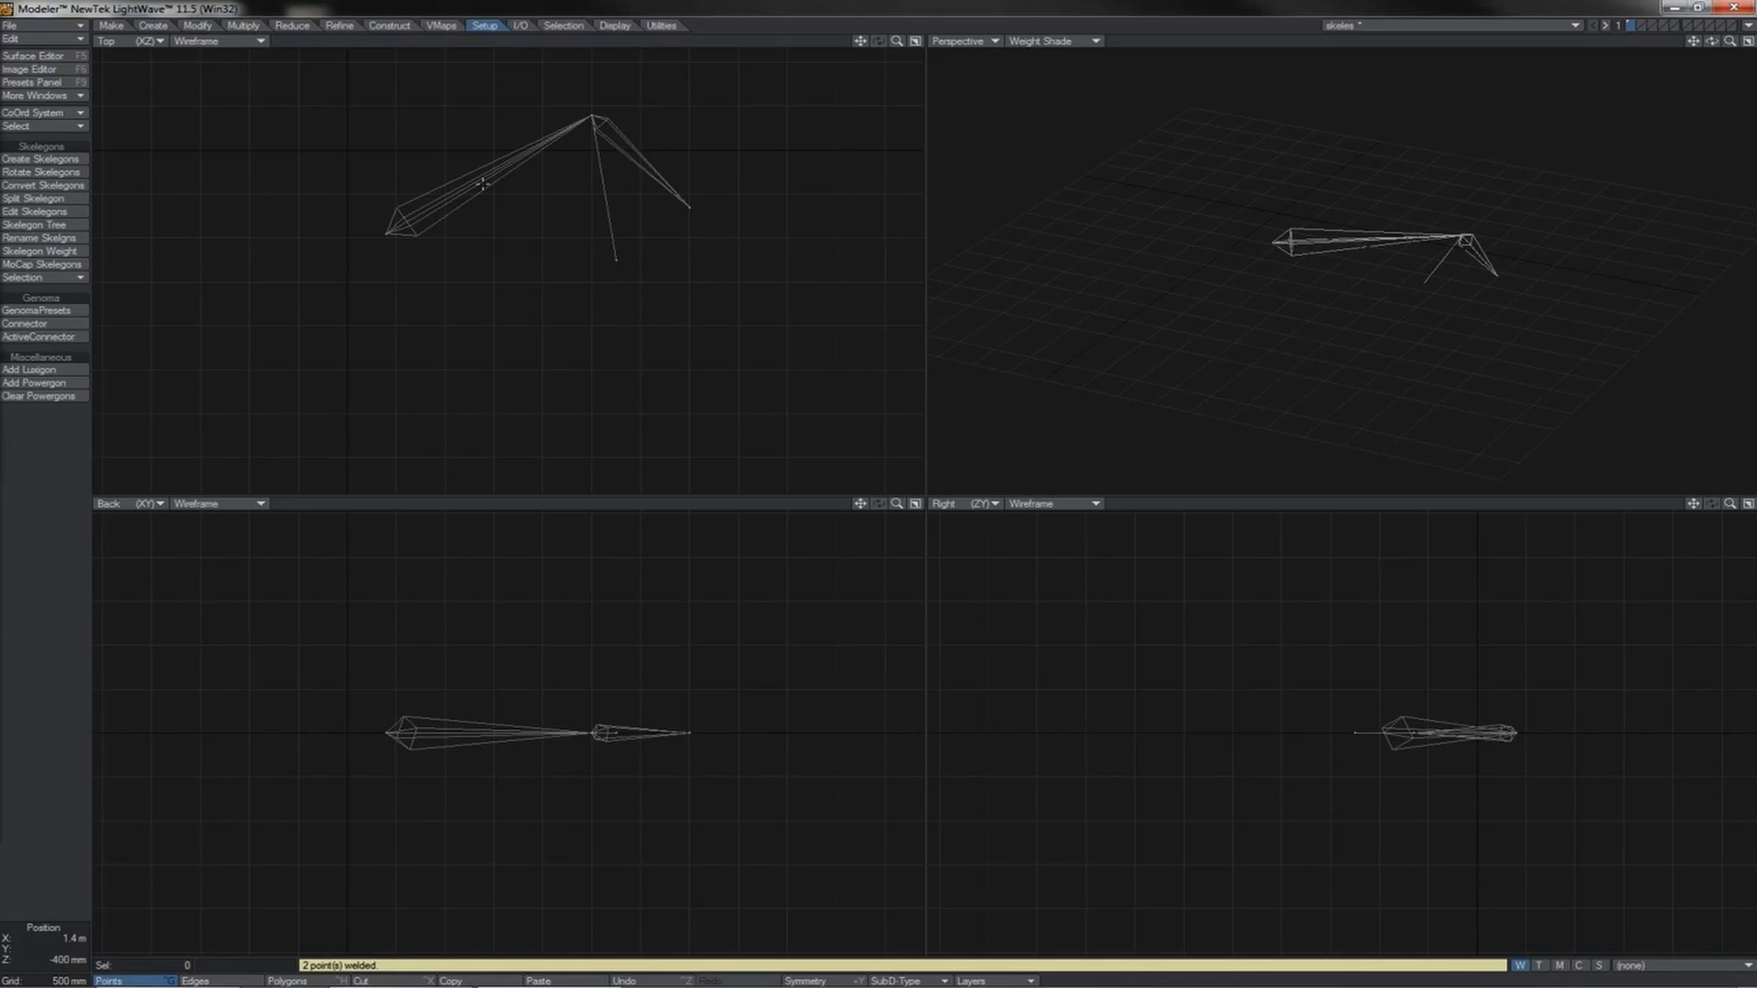
Examine the parent-child hierarchy in the Skelegon Tree and look at the Rename Skelegon settings without changing the name.
{"action": "left_click", "coordinate": [70, 229]}
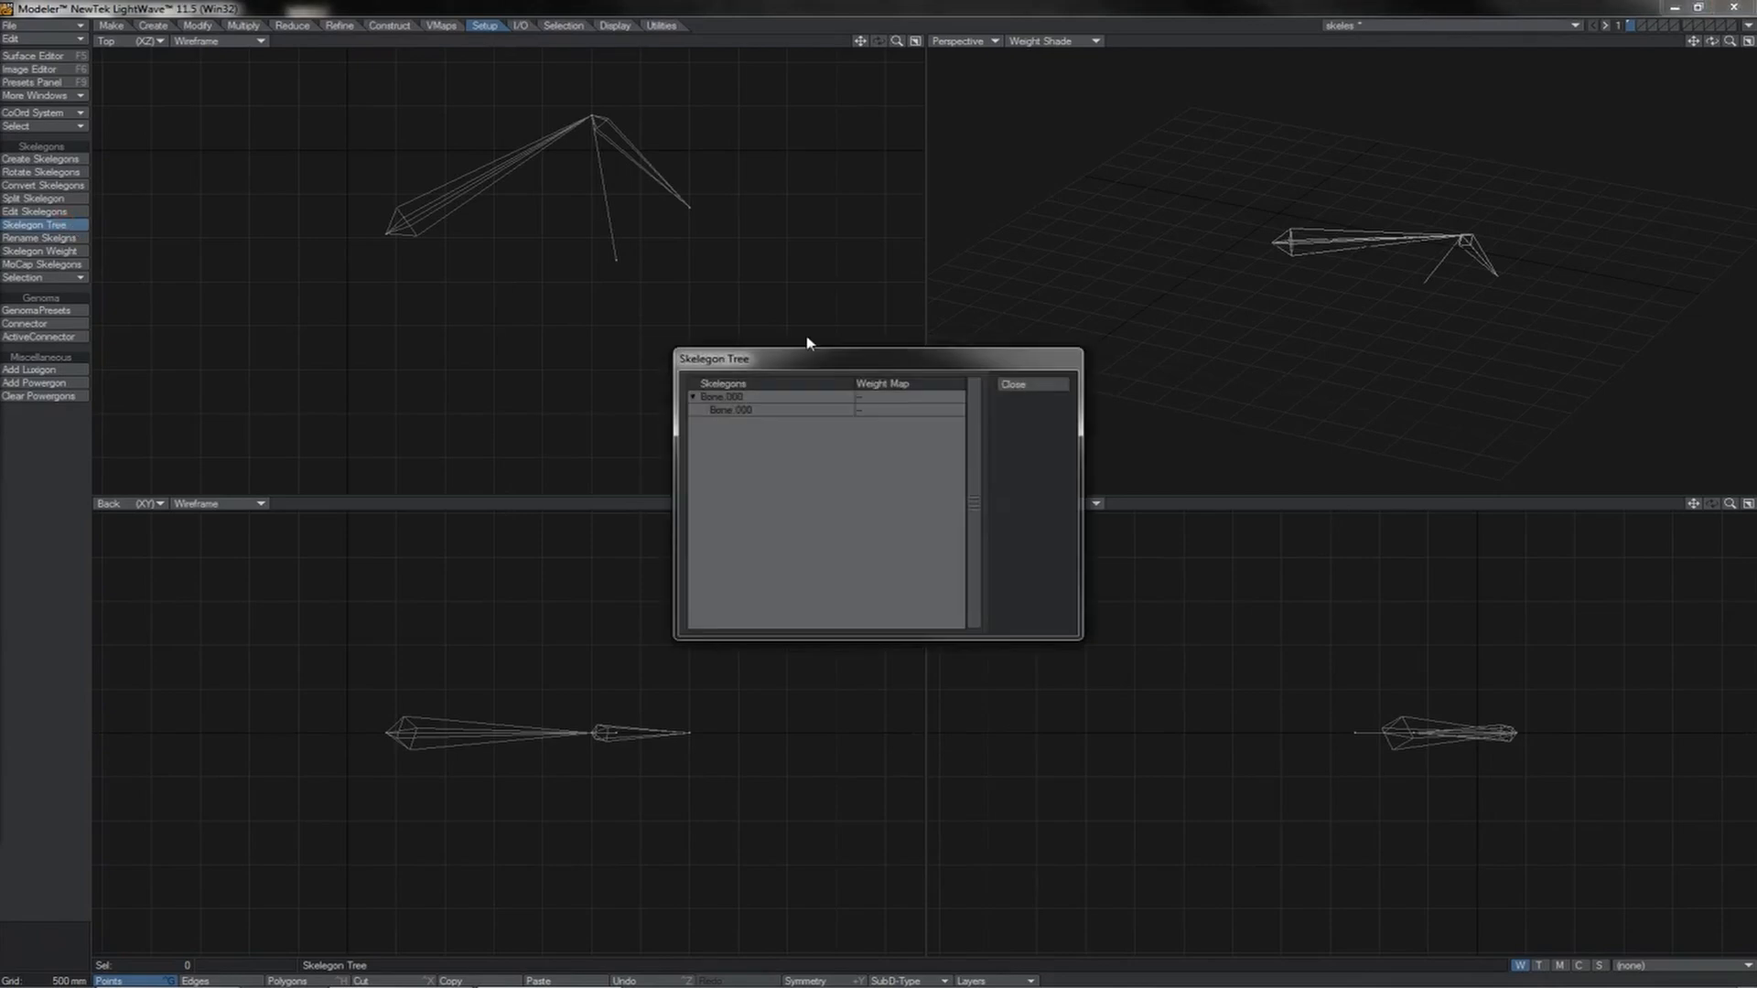
{"action": "left_click", "coordinate": [719, 411]}
{"action": "mouse_move", "coordinate": [721, 410]}
{"action": "left_mouse_down"}
{"action": "mouse_move", "coordinate": [712, 389]}
{"action": "mouse_move", "coordinate": [722, 409]}
{"action": "left_mouse_up"}
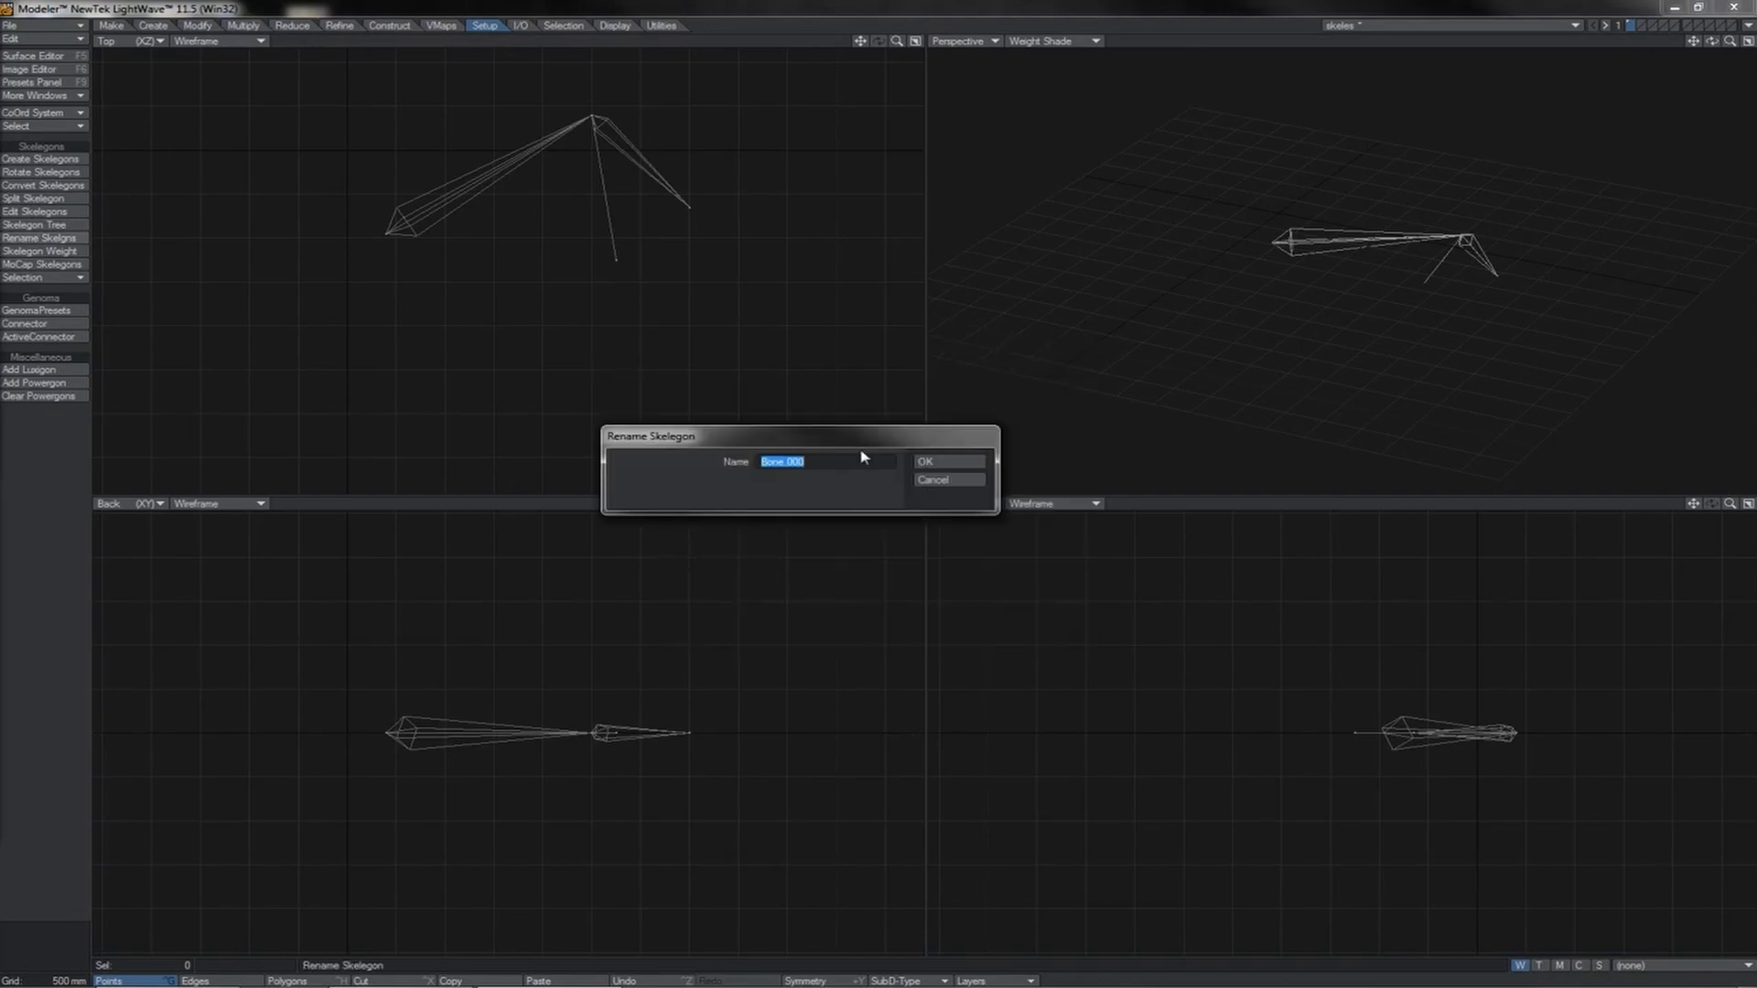
{"action": "left_click", "coordinate": [932, 482]}
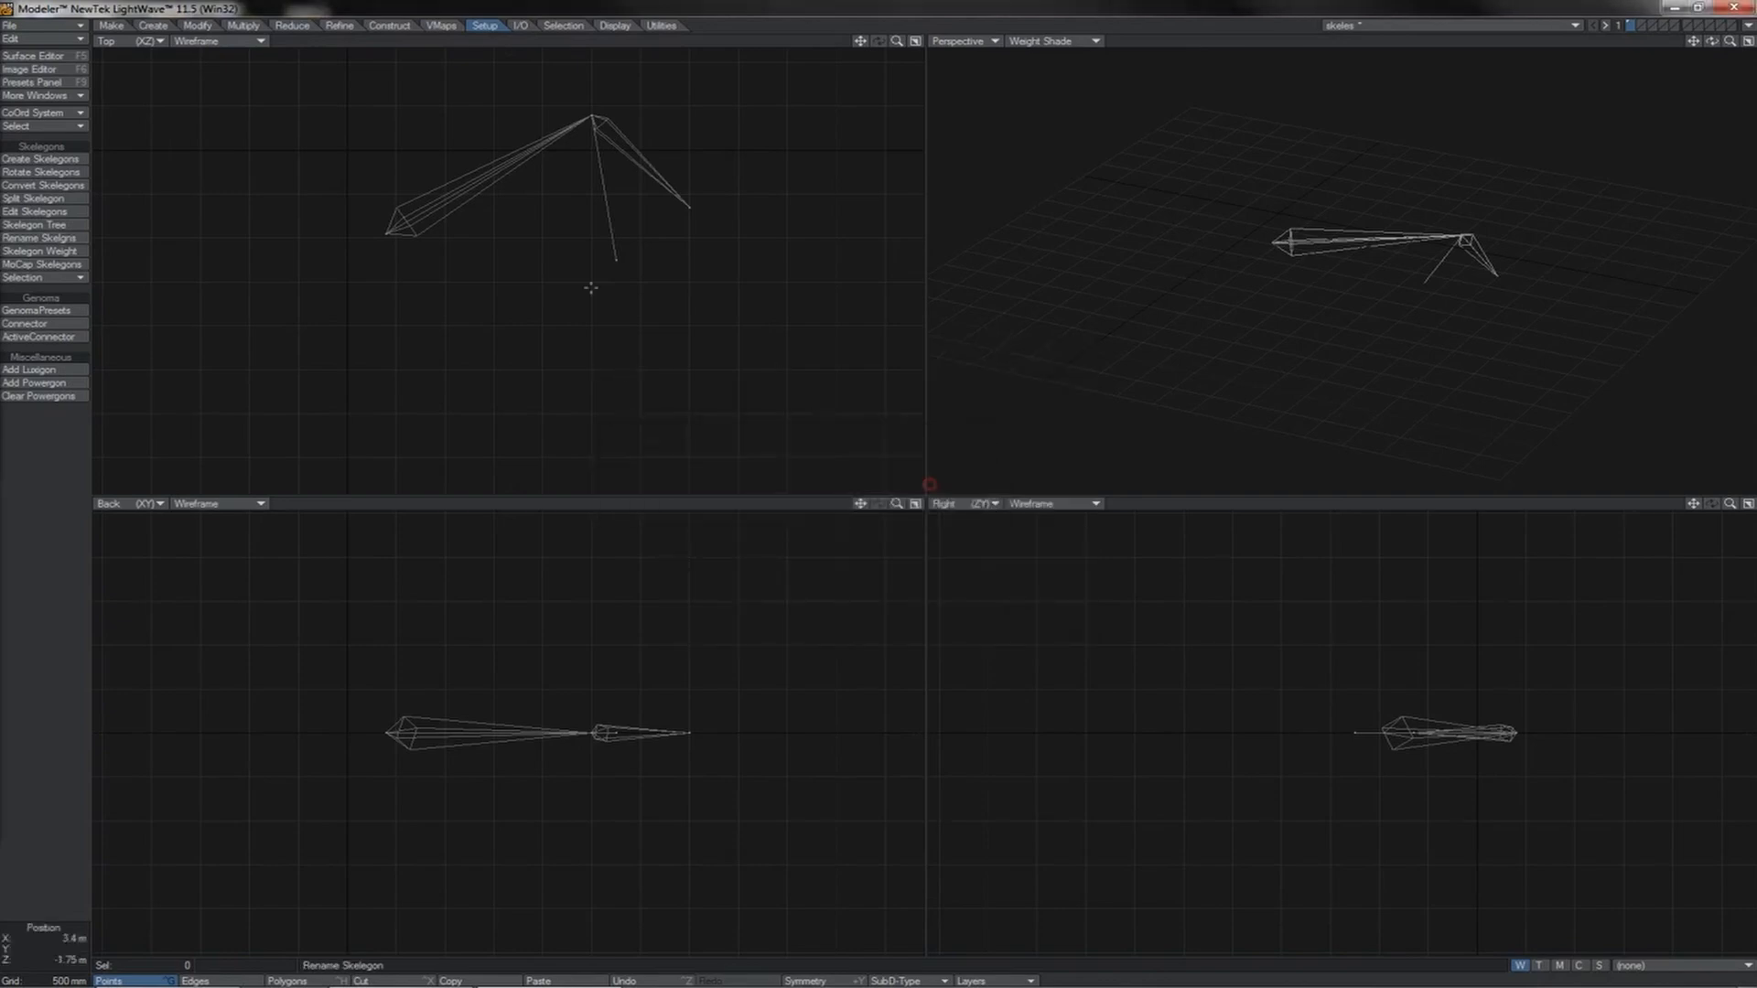
Look at the Rename Skelegon settings for the second skelegon alone, cancel them and clear the polygon selection.
{"action": "key", "text": "space"}
{"action": "key", "text": "space"}
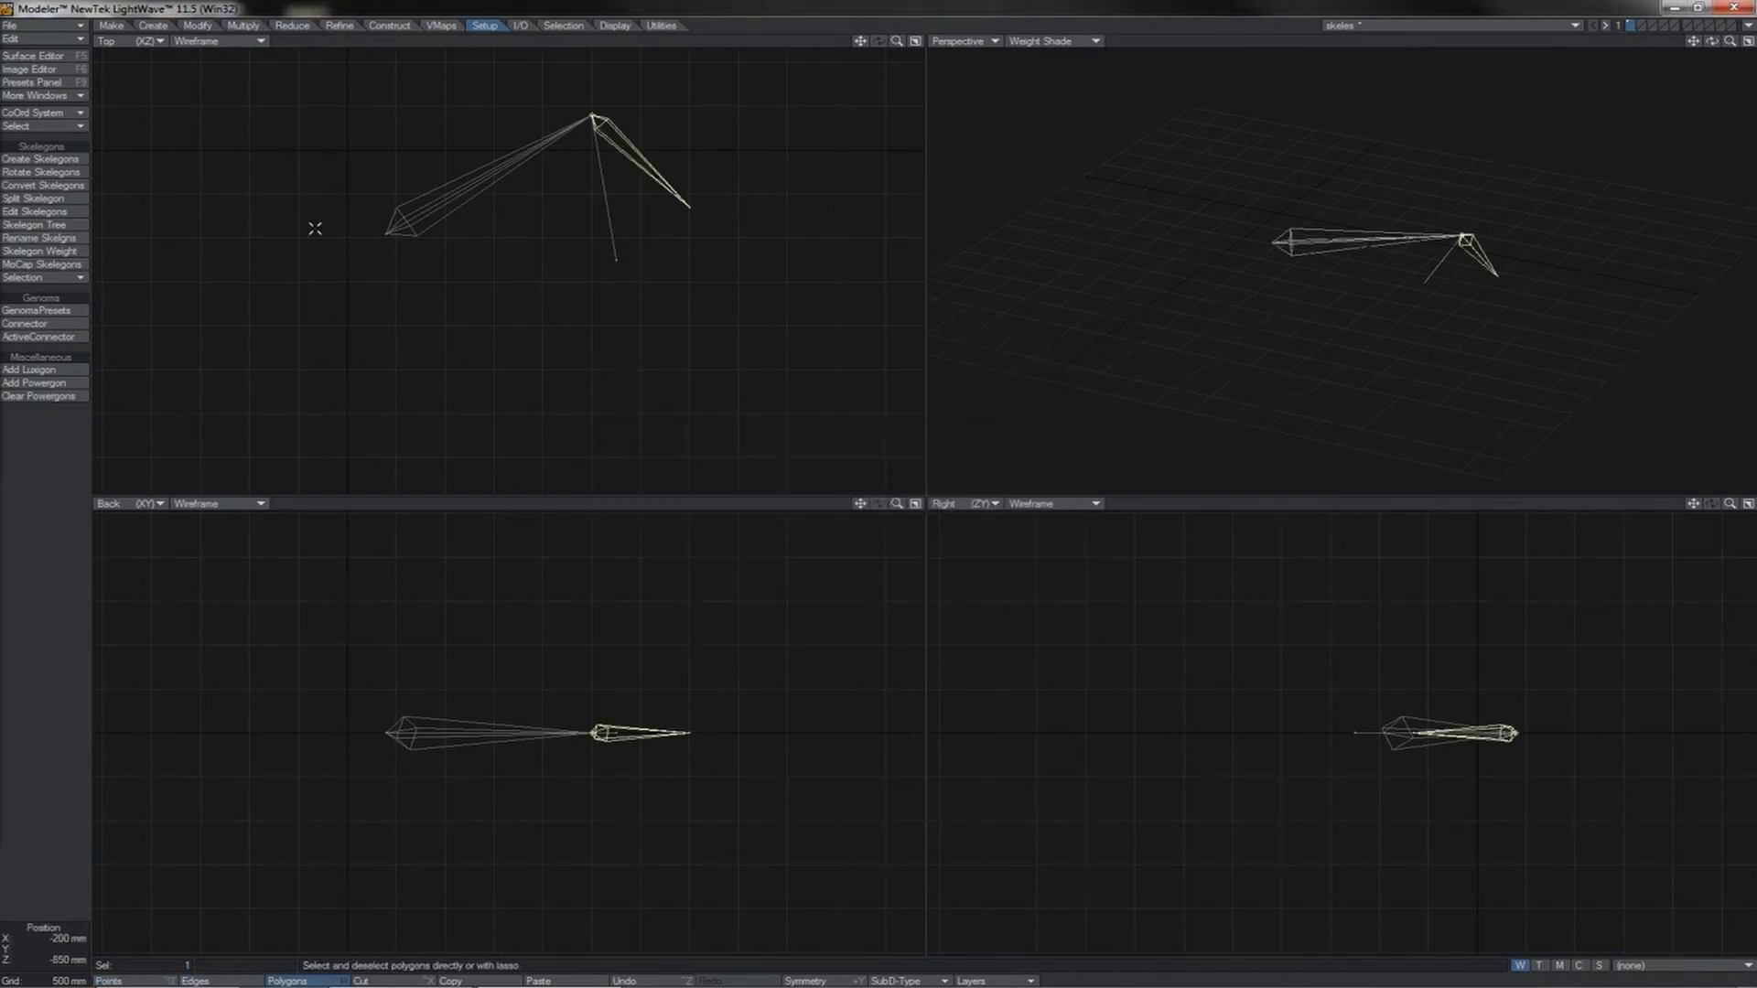
{"action": "left_click", "coordinate": [76, 240]}
{"action": "key", "text": "Escape"}
{"action": "left_click", "coordinate": [671, 184]}
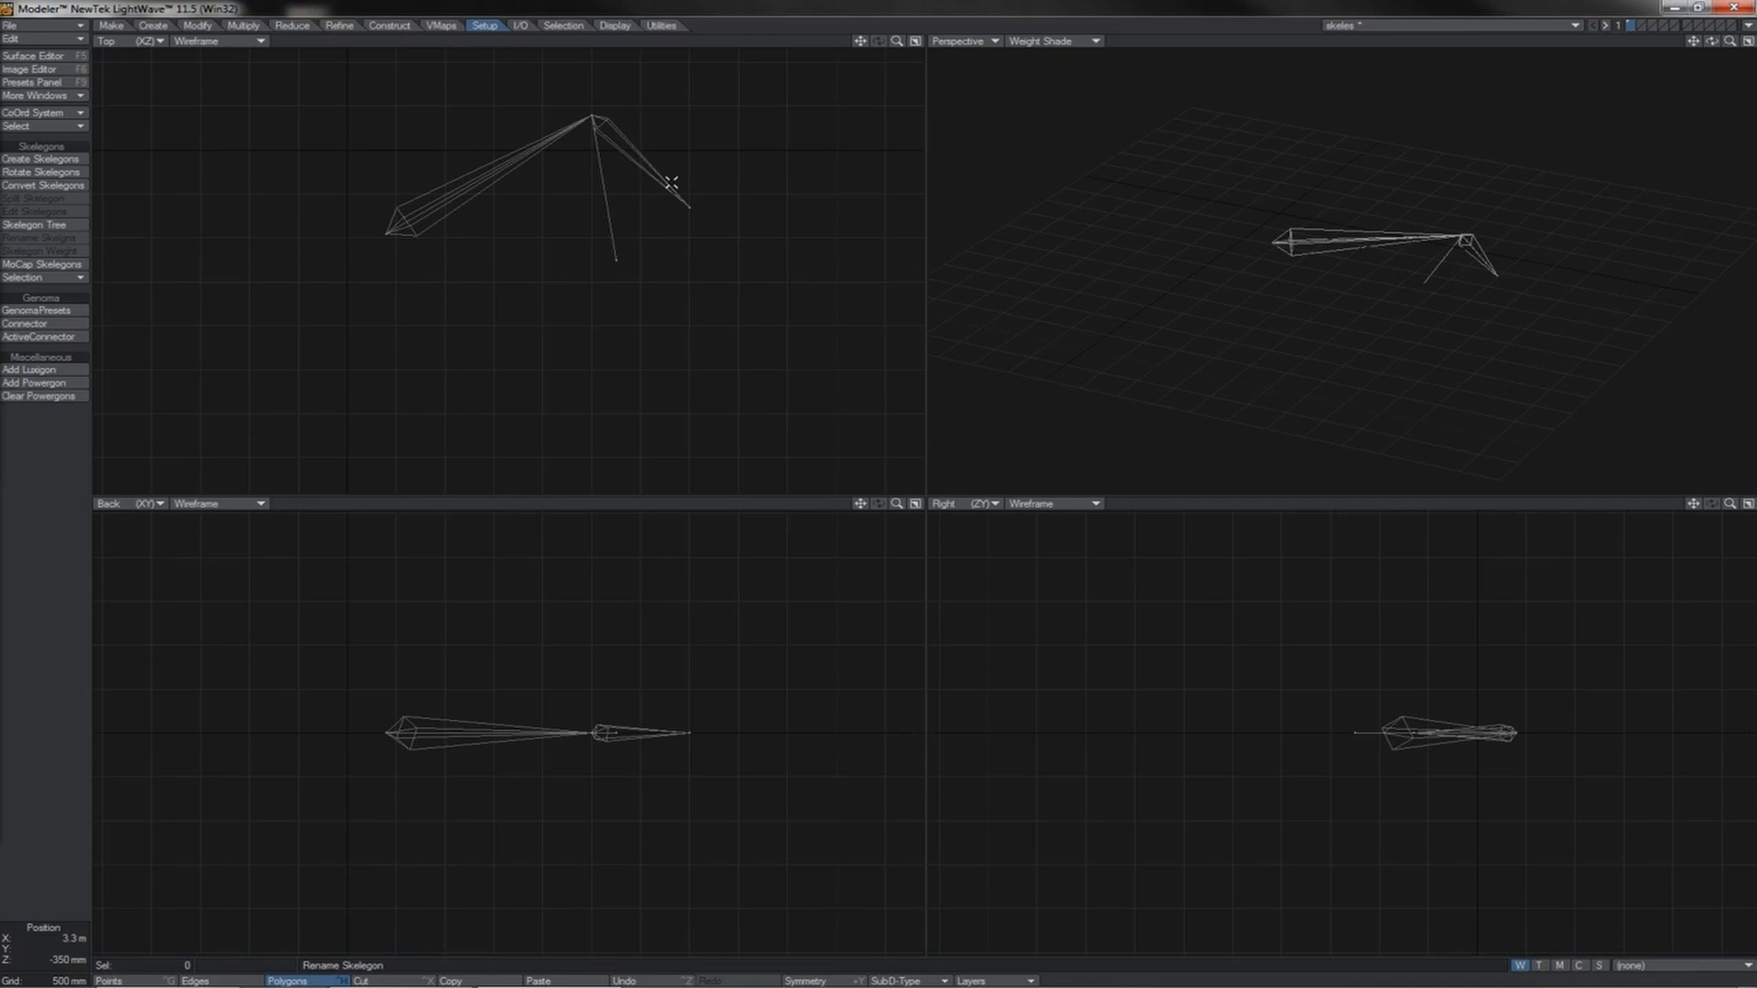
Select the tip point of the second skelegon, look at MoCap Skelegons, and clear the point selection.
{"action": "key", "text": "ctrl+g"}
{"action": "mouse_move", "coordinate": [671, 183]}
{"action": "right_mouse_down"}
{"action": "mouse_move", "coordinate": [714, 226]}
{"action": "mouse_move", "coordinate": [688, 189]}
{"action": "right_mouse_up"}
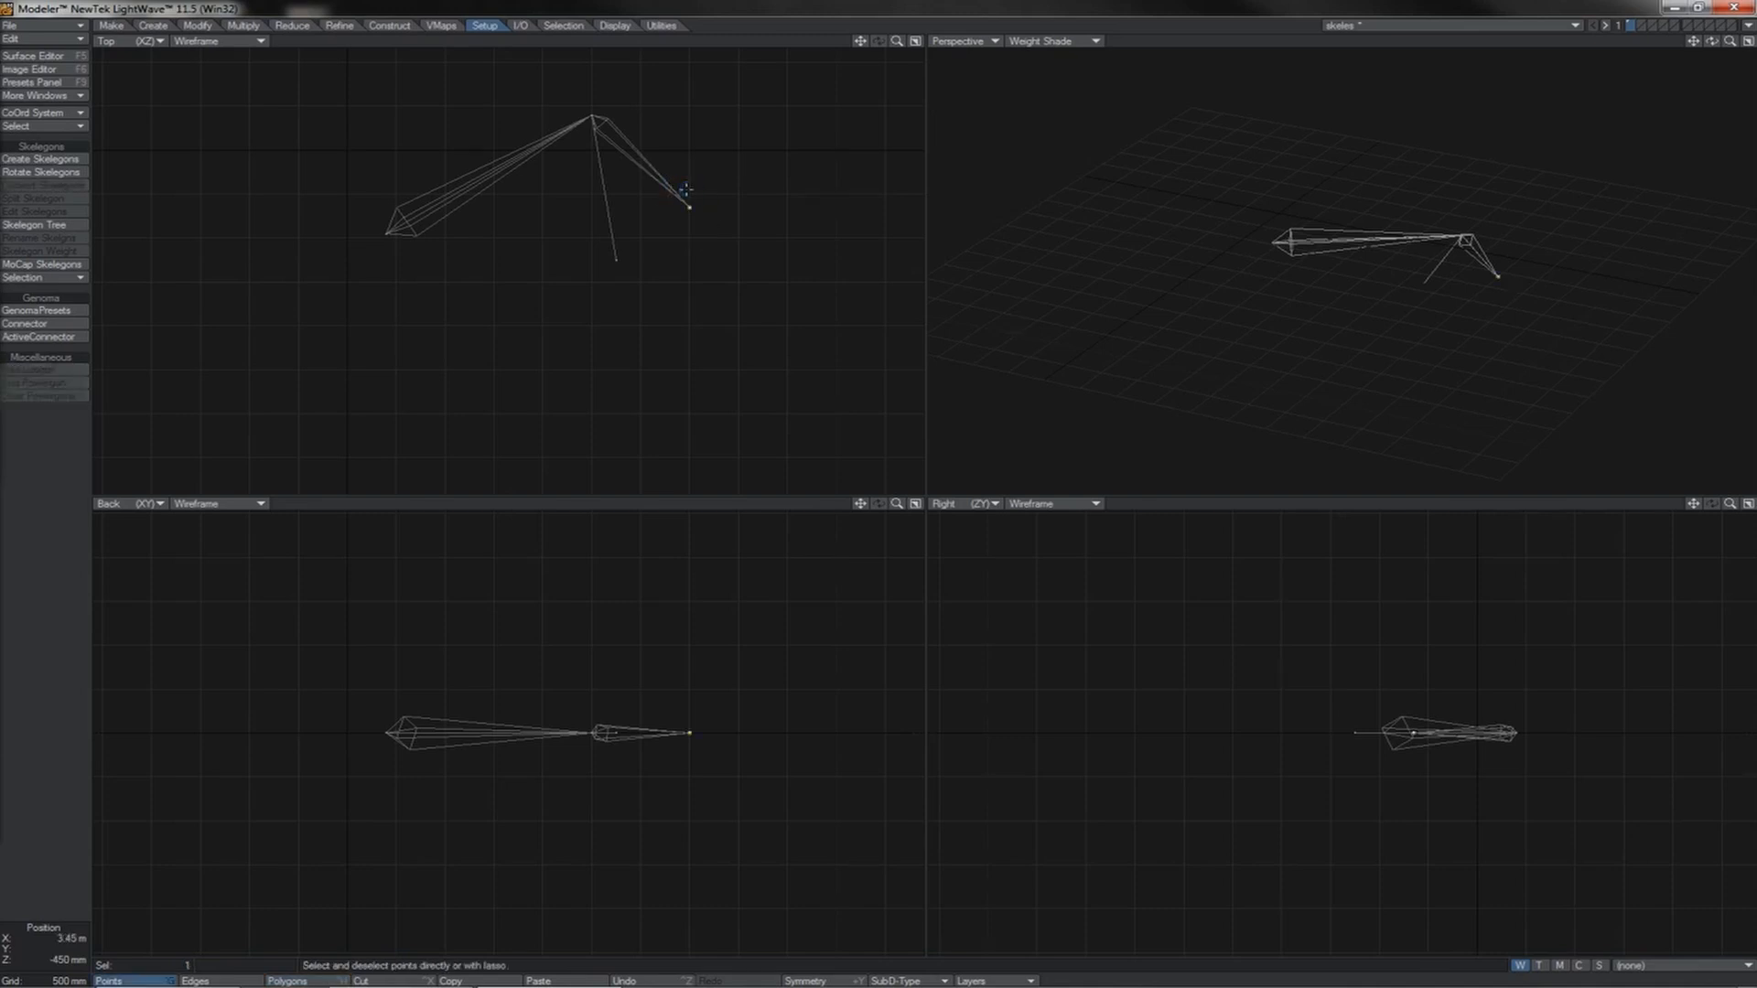
{"action": "key", "text": "v"}
{"action": "key", "text": "Escape"}
{"action": "left_click", "coordinate": [43, 451]}
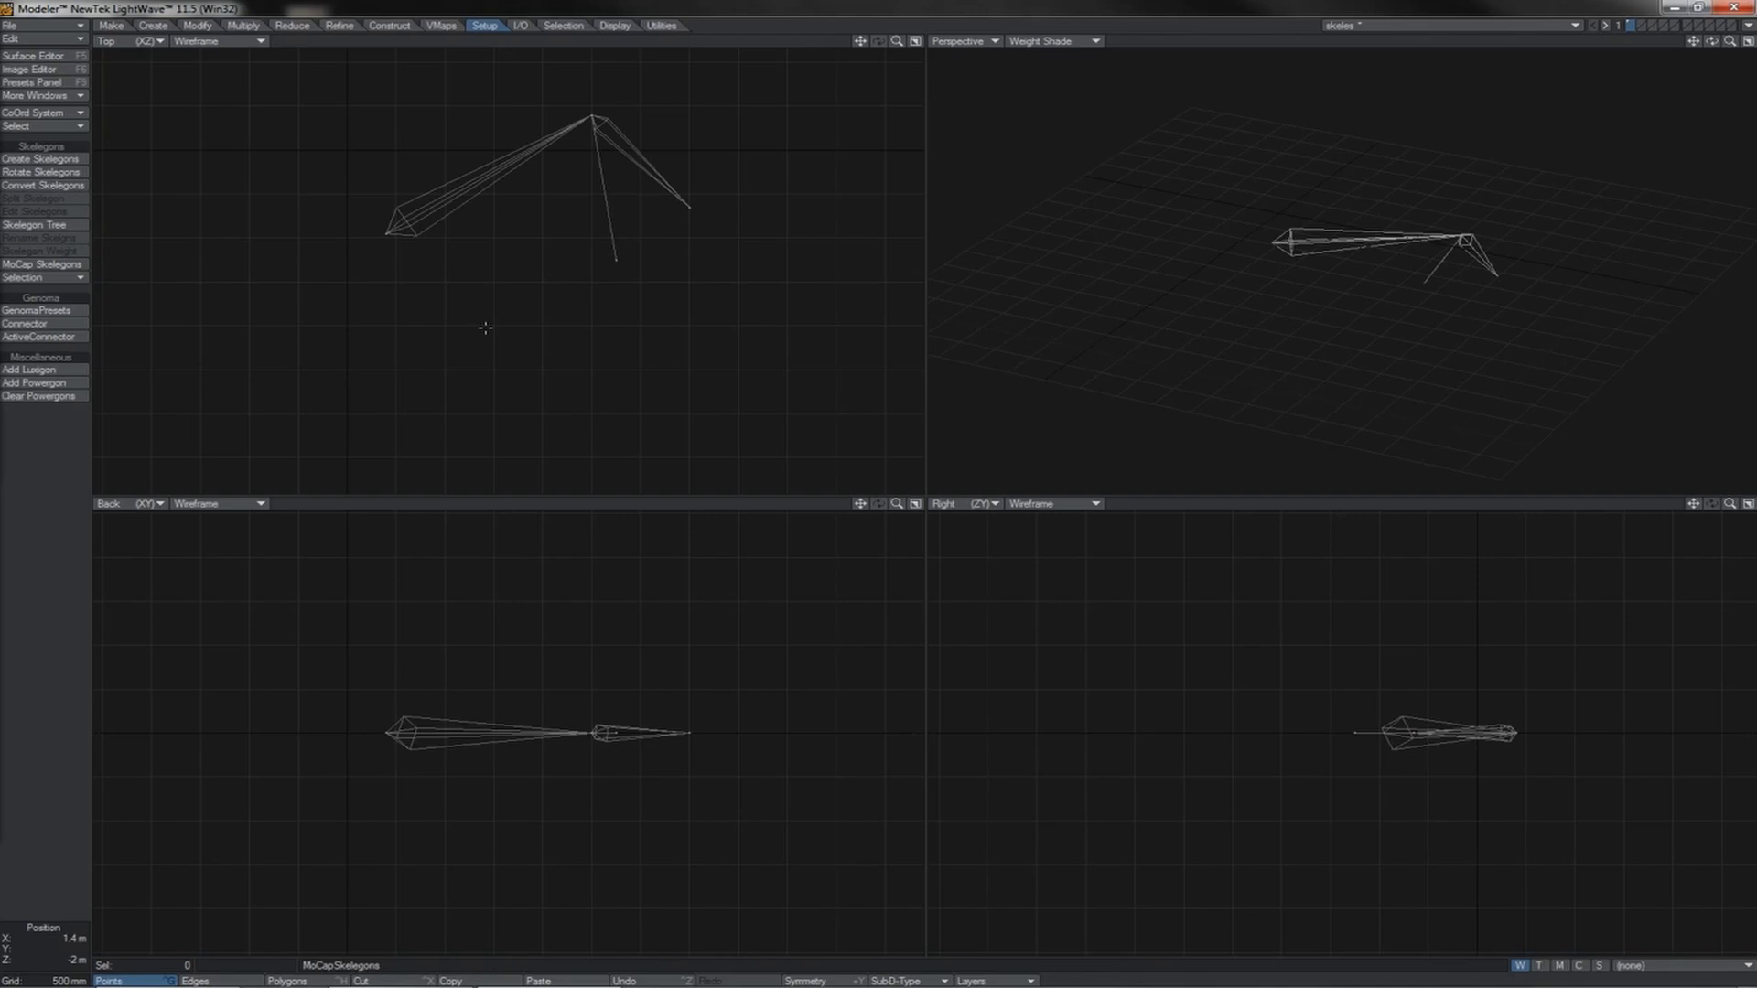